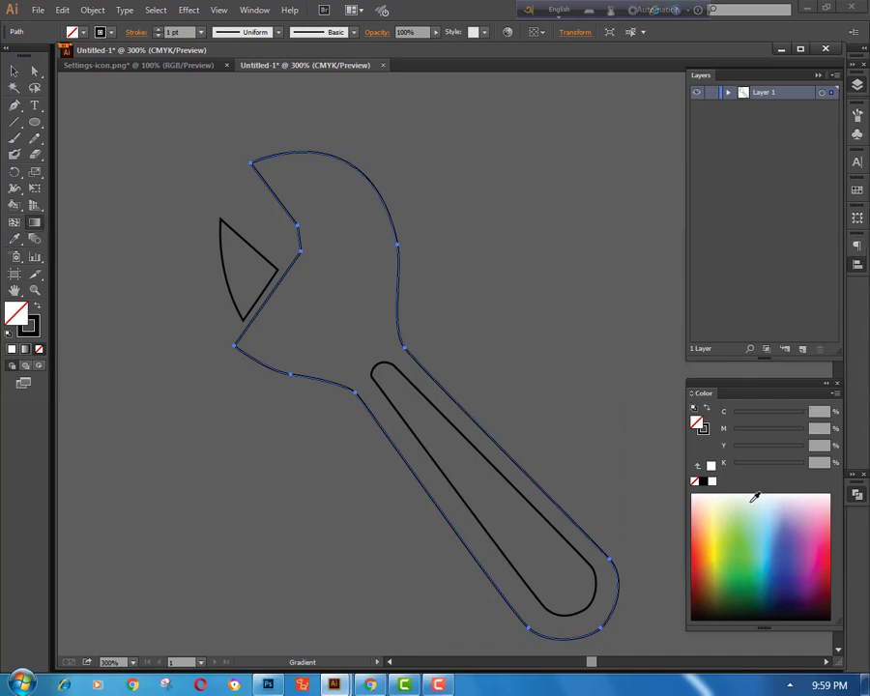
- Fill the wrench body with the white-to-black linear gradient and redraw it diagonally across the shape at about 39°
click(857, 263)
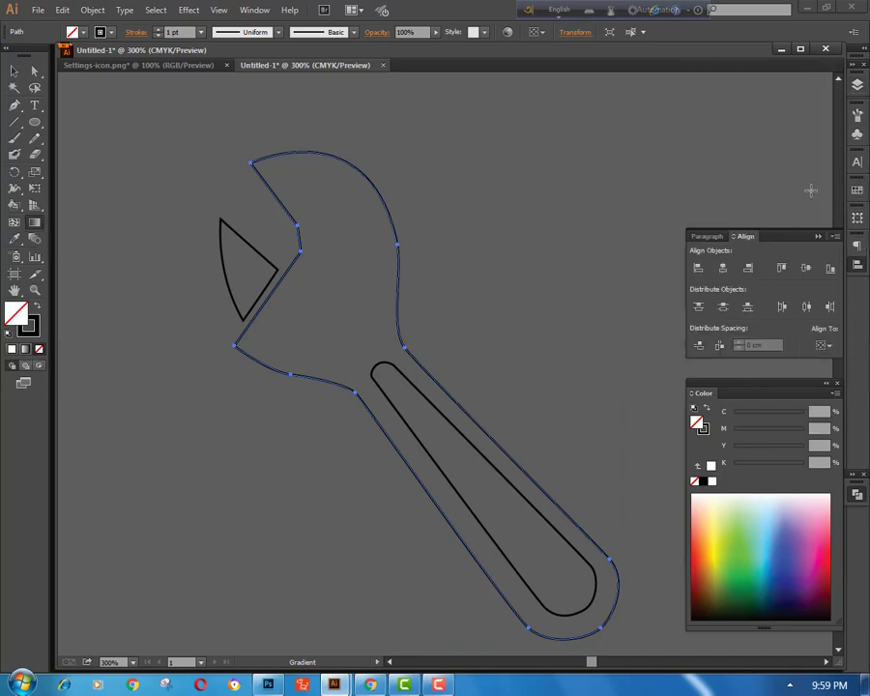
click(819, 237)
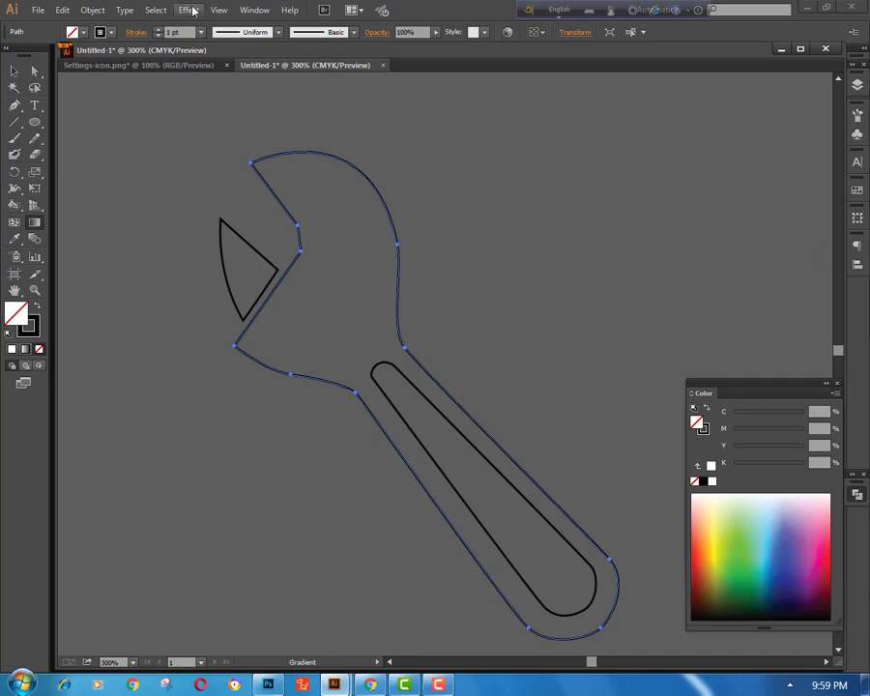
click(254, 9)
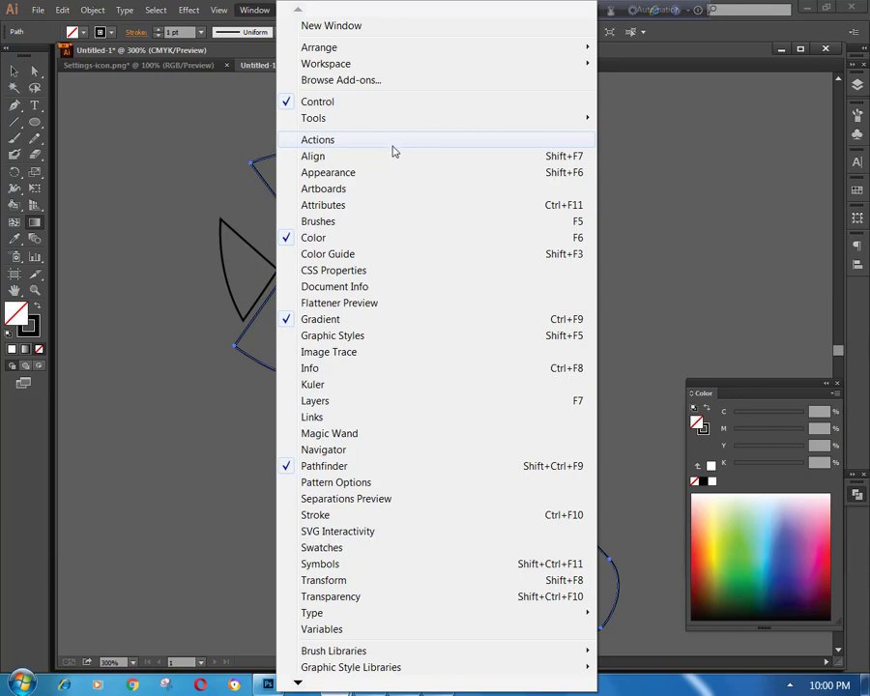
click(315, 321)
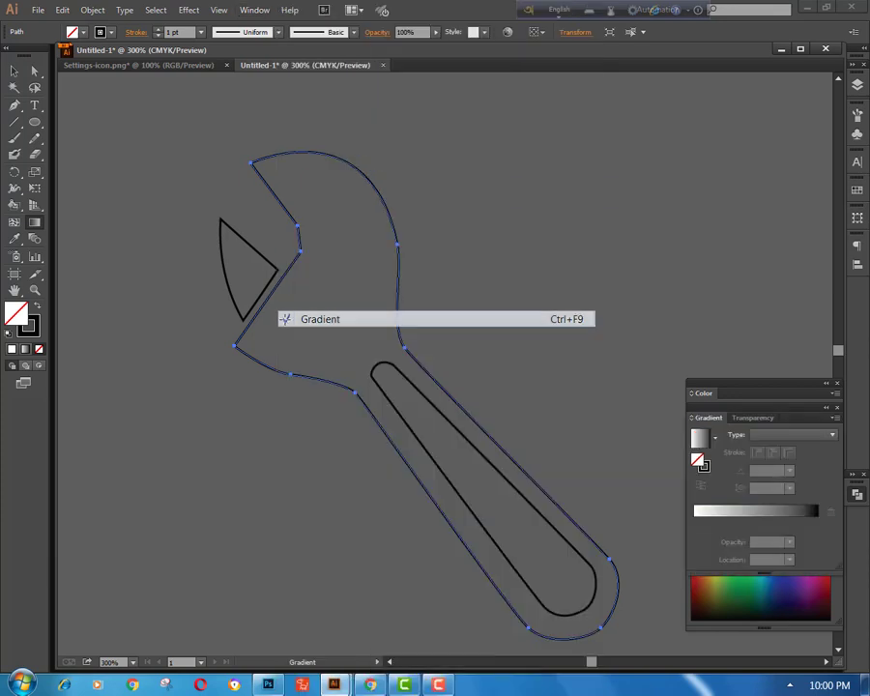
click(774, 520)
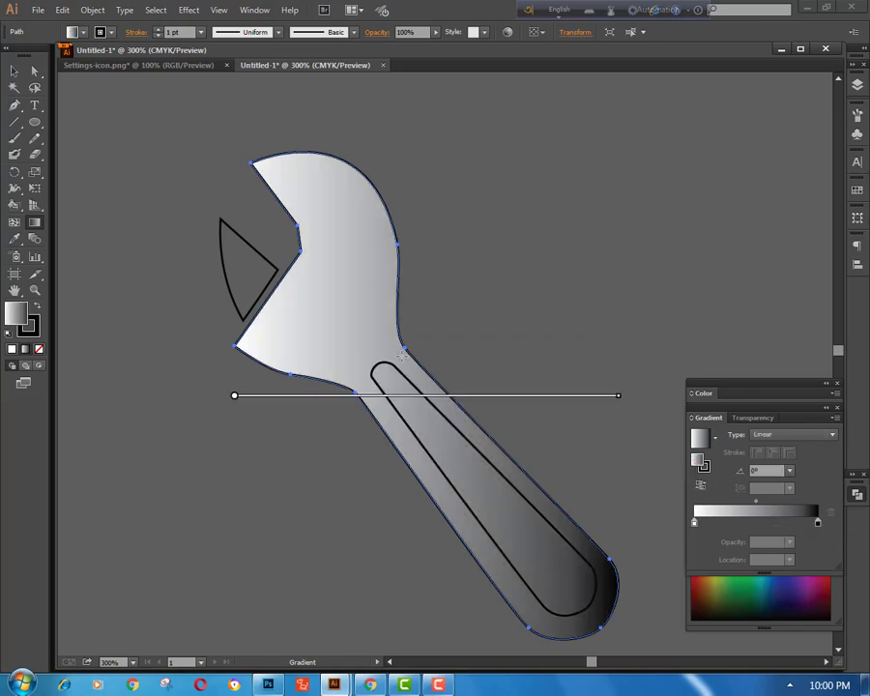
mouse_move(261, 462)
mouse_down()
mouse_move(619, 319)
mouse_move(578, 270)
mouse_move(580, 254)
mouse_up()
- Lighten the black end stop of the wrench body's gradient to a mid grey
double_click(592, 269)
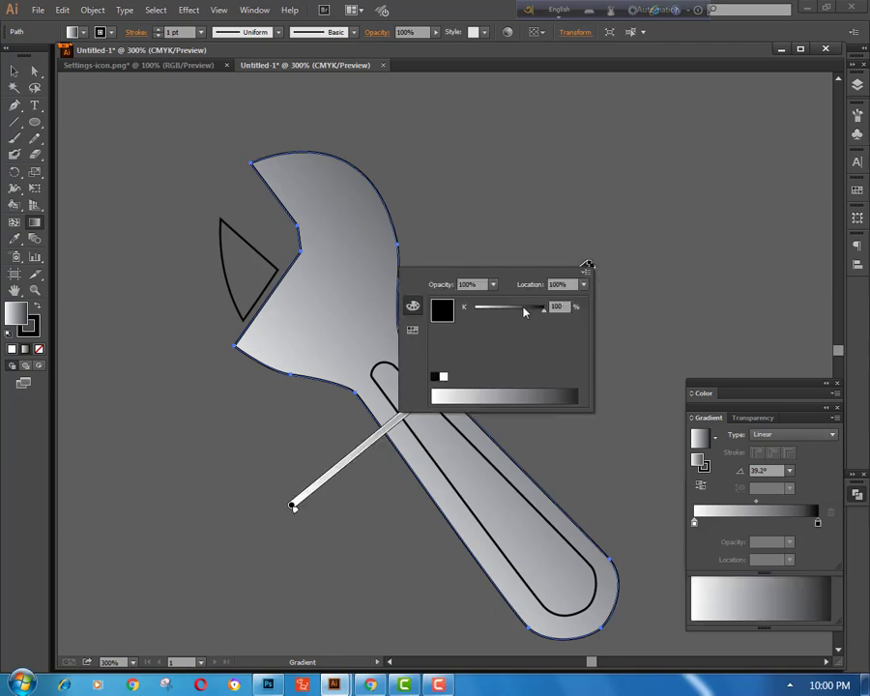
drag(508, 307, 520, 311)
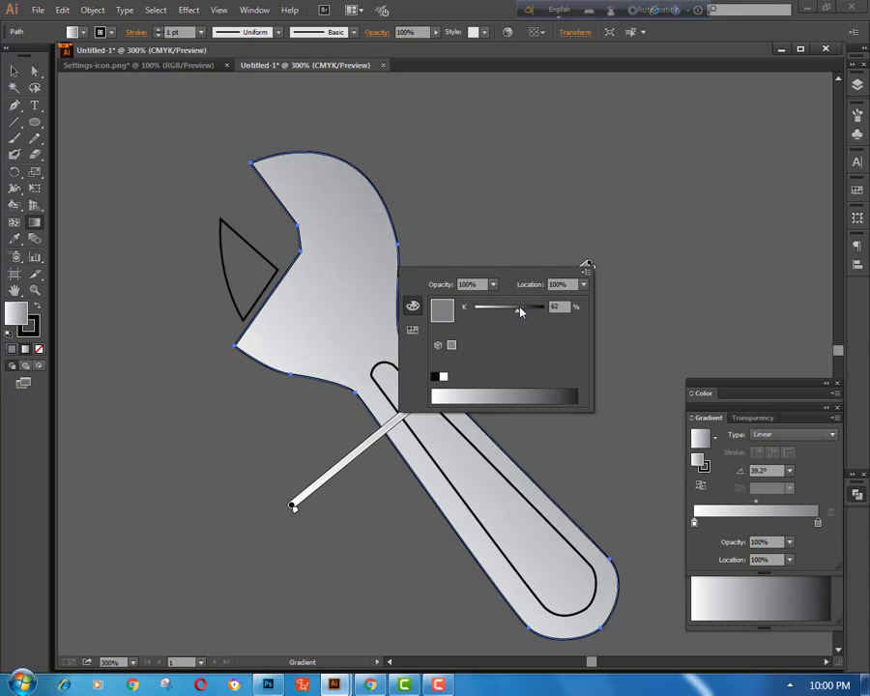
click(555, 307)
click(619, 280)
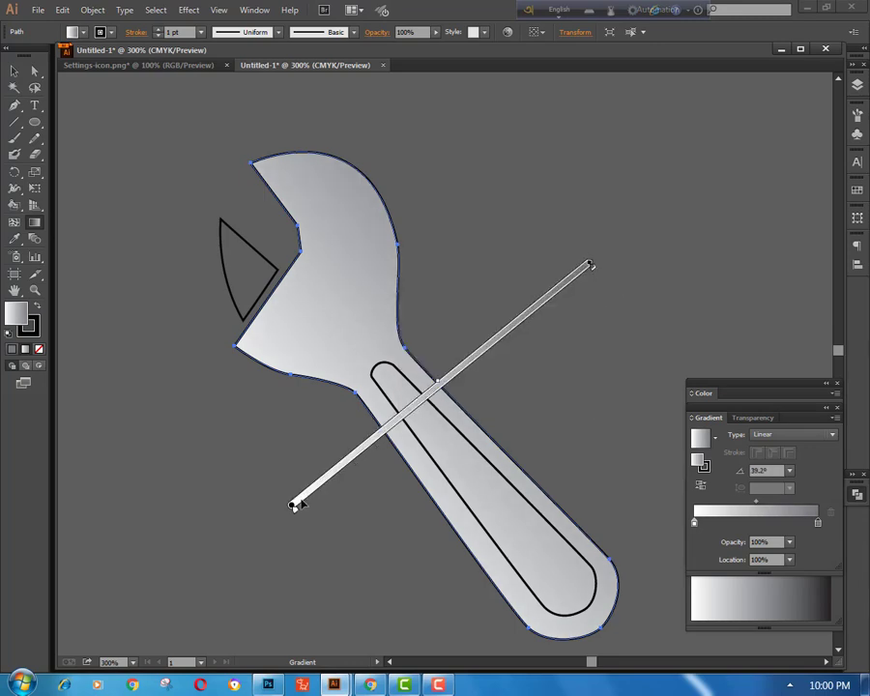
- Change the gradient's white start stop to light grey and shorten the gradient by pulling its darker end inward
double_click(292, 506)
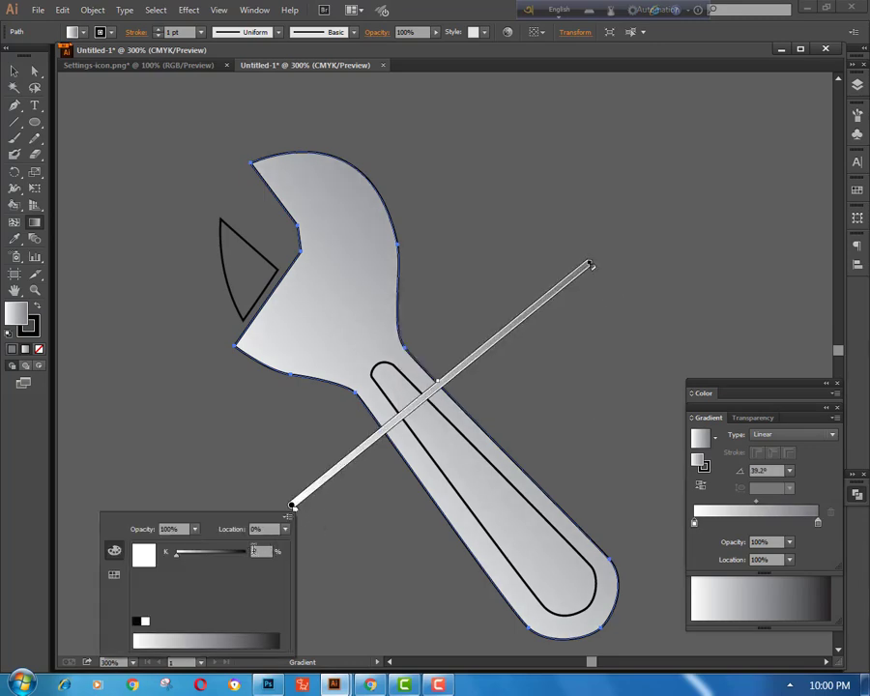
click(257, 550)
mouse_move(203, 556)
mouse_down()
mouse_move(187, 555)
mouse_move(209, 561)
mouse_up()
key(Escape)
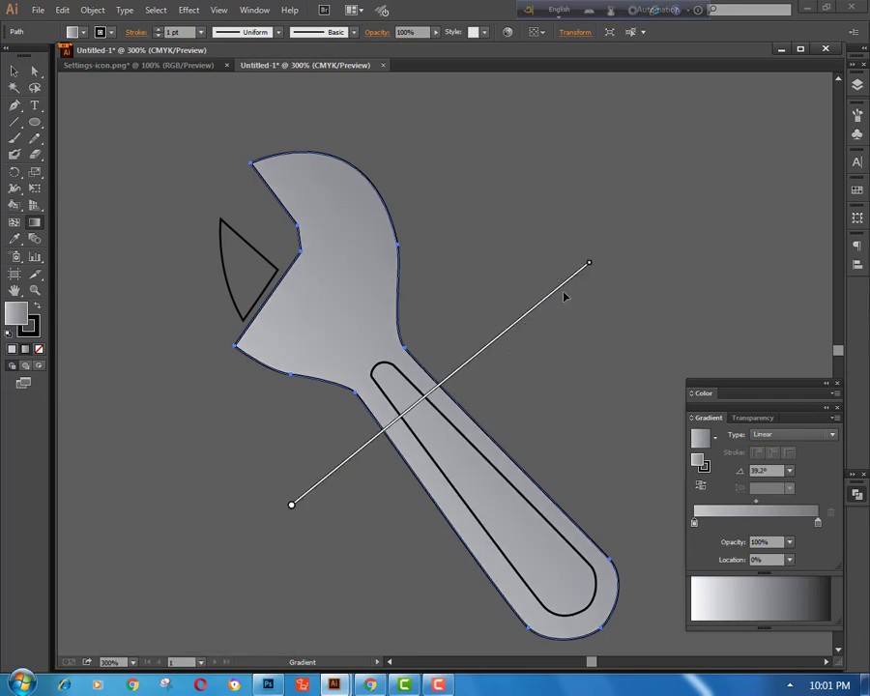
drag(588, 263, 567, 279)
click(703, 487)
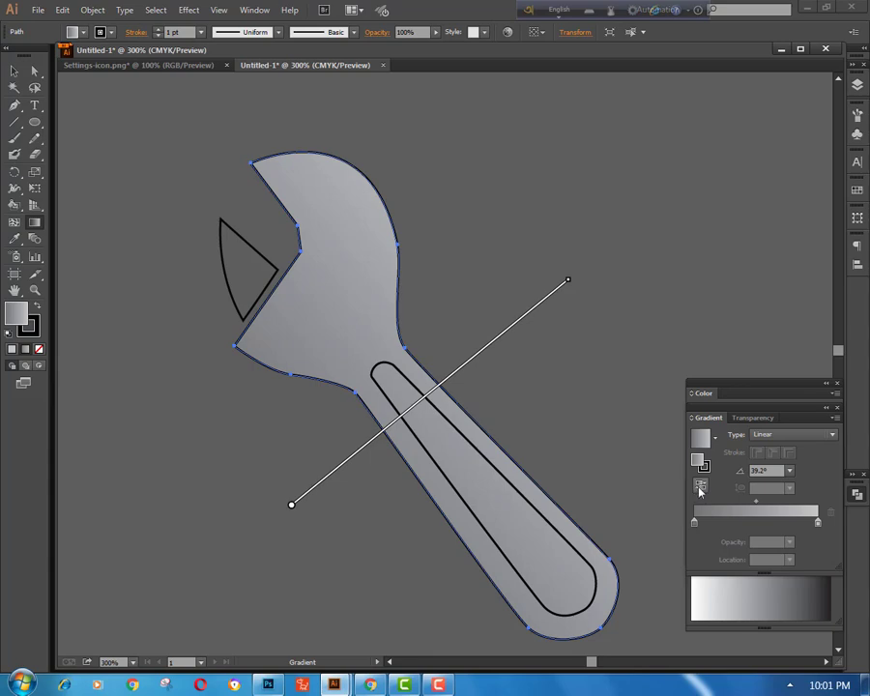
click(700, 489)
- Remove the black stroke from the wrench body
click(15, 71)
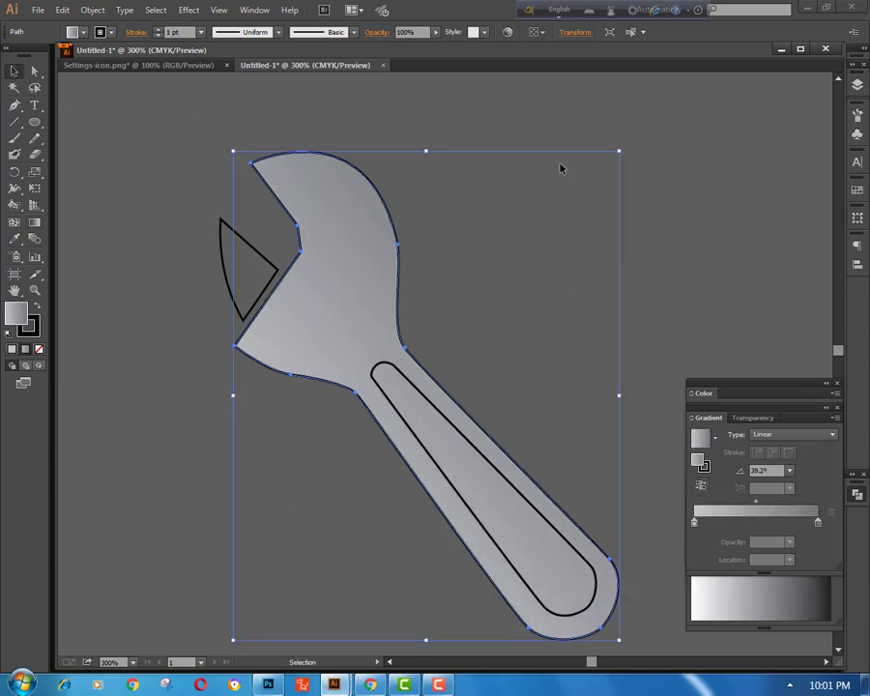
click(559, 168)
click(367, 209)
click(38, 348)
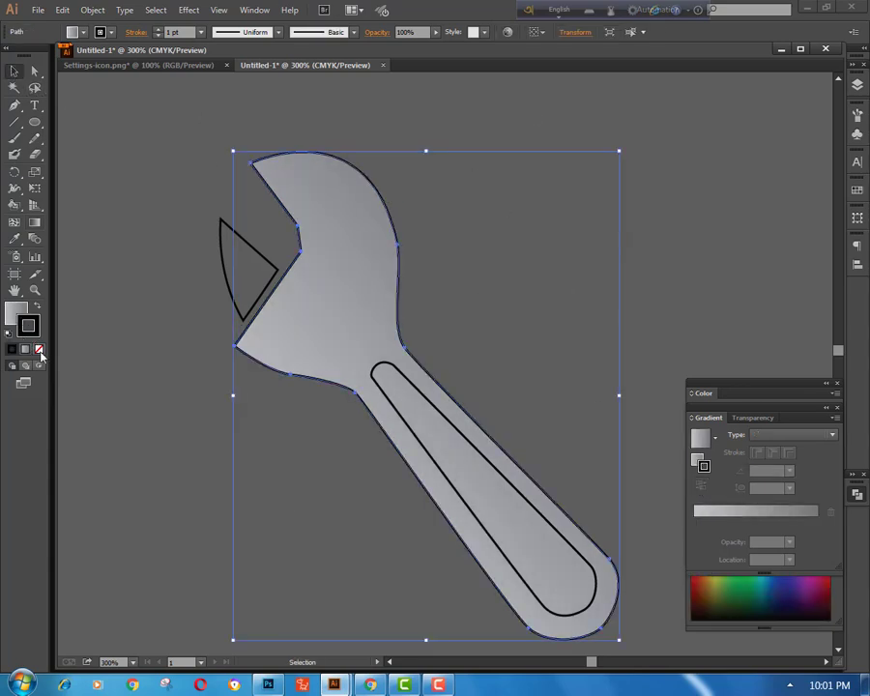
click(150, 459)
scroll(150, 458, down, 1)
click(357, 288)
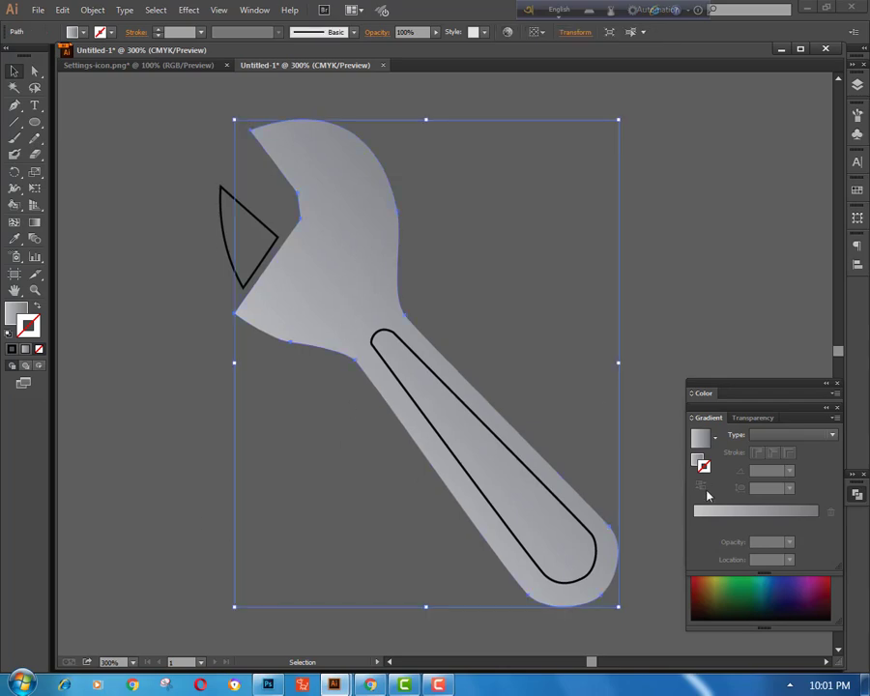
click(729, 515)
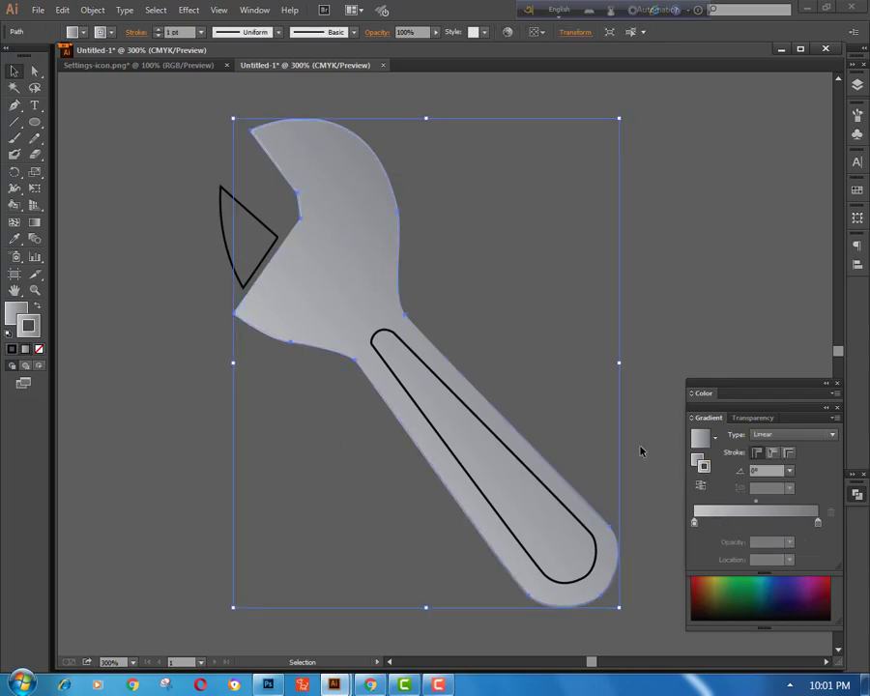
click(39, 350)
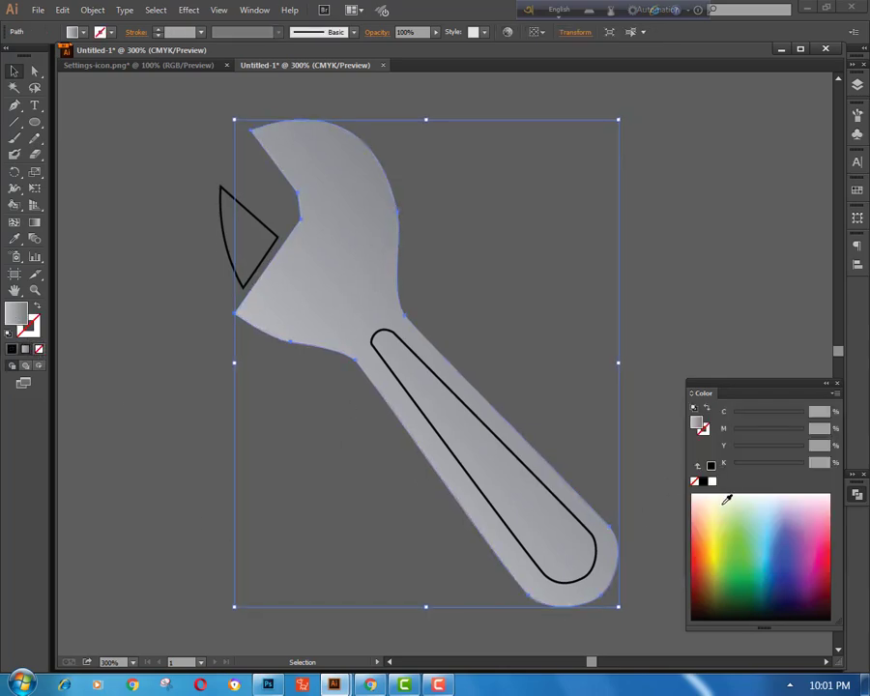
click(827, 384)
click(770, 523)
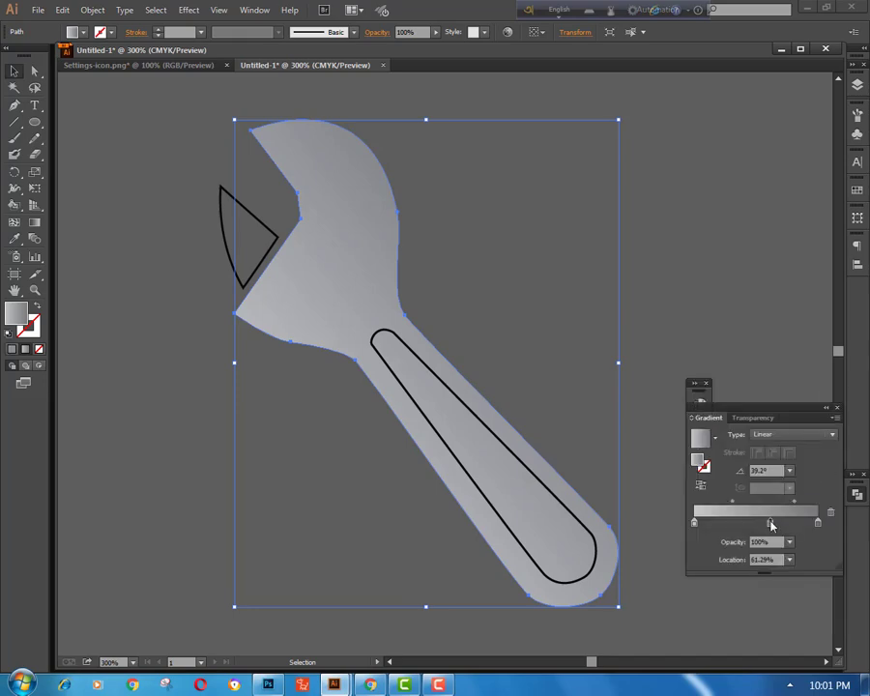
click(831, 511)
click(594, 383)
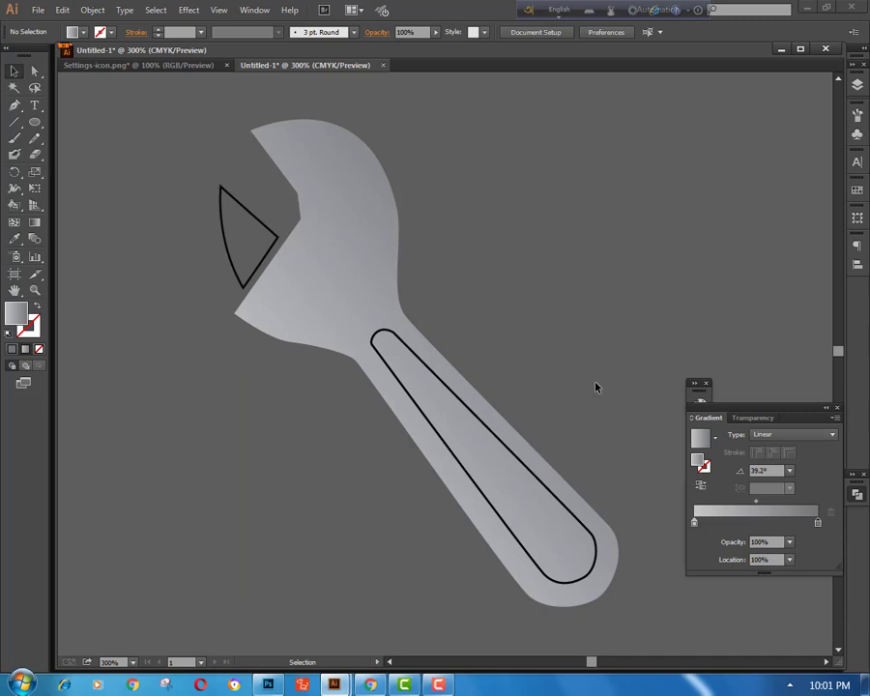
- Reverse the direction of the wrench body's gradient fill
click(354, 219)
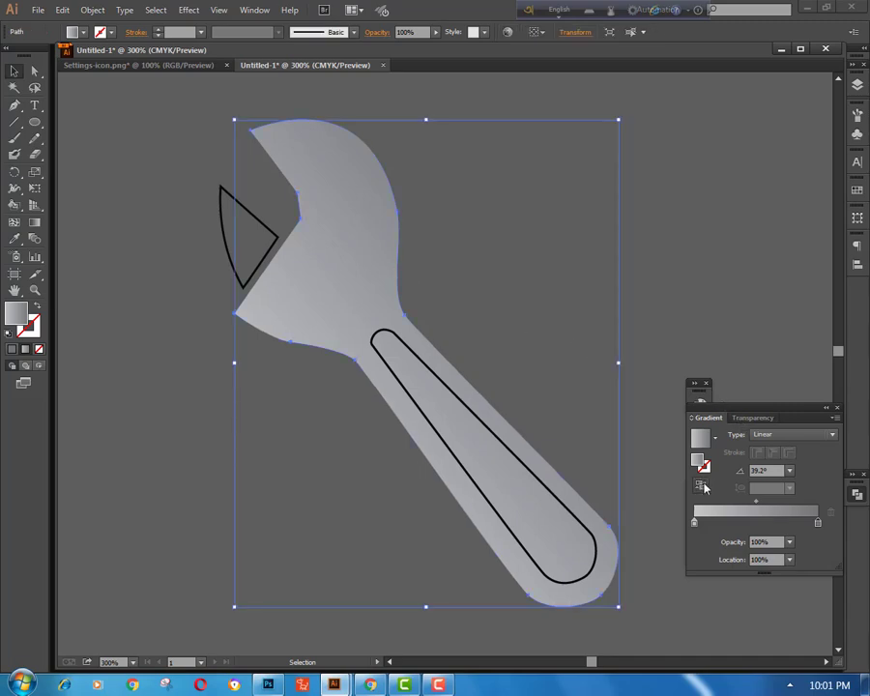
click(679, 311)
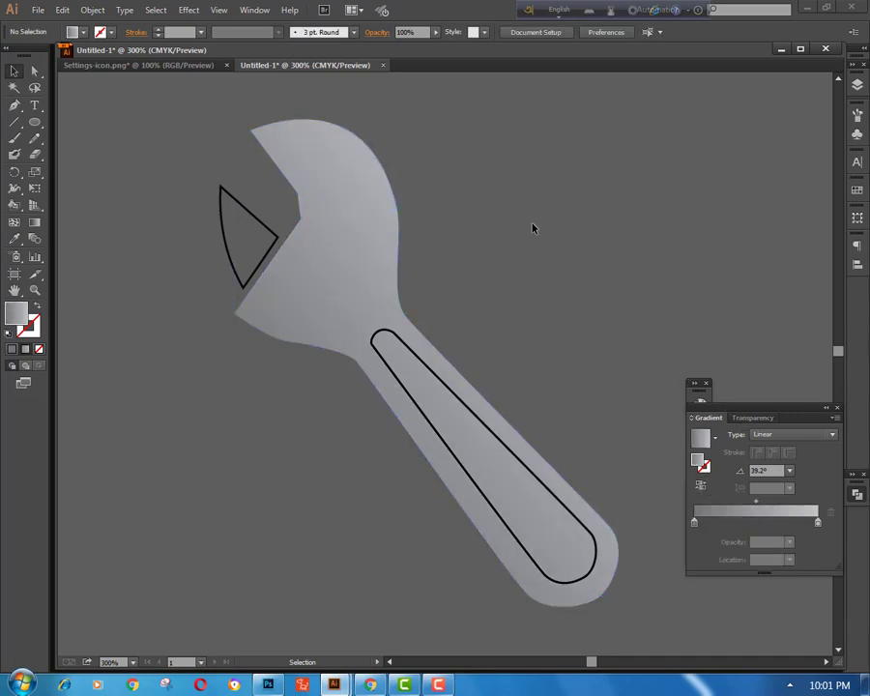
- Create an offset path around the wrench body with an offset of 0.05 cm and miter joins
click(366, 277)
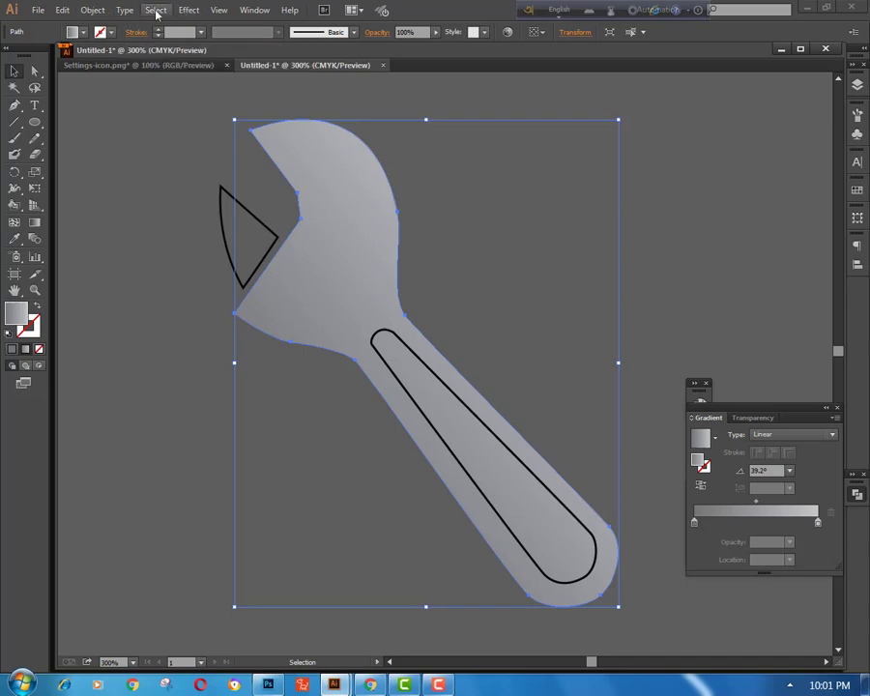
click(62, 9)
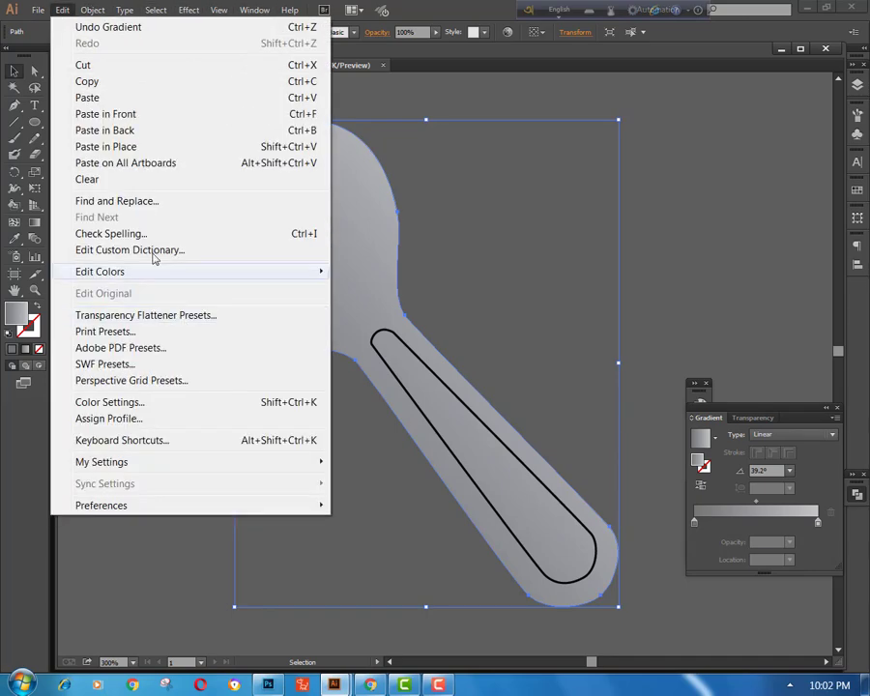
mouse_move(93, 9)
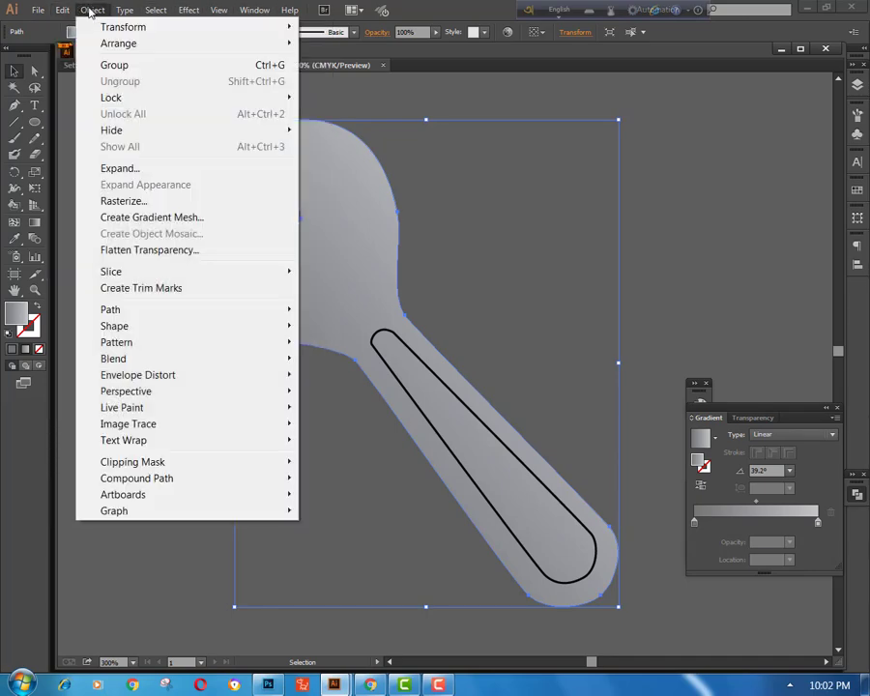
mouse_move(194, 309)
click(367, 362)
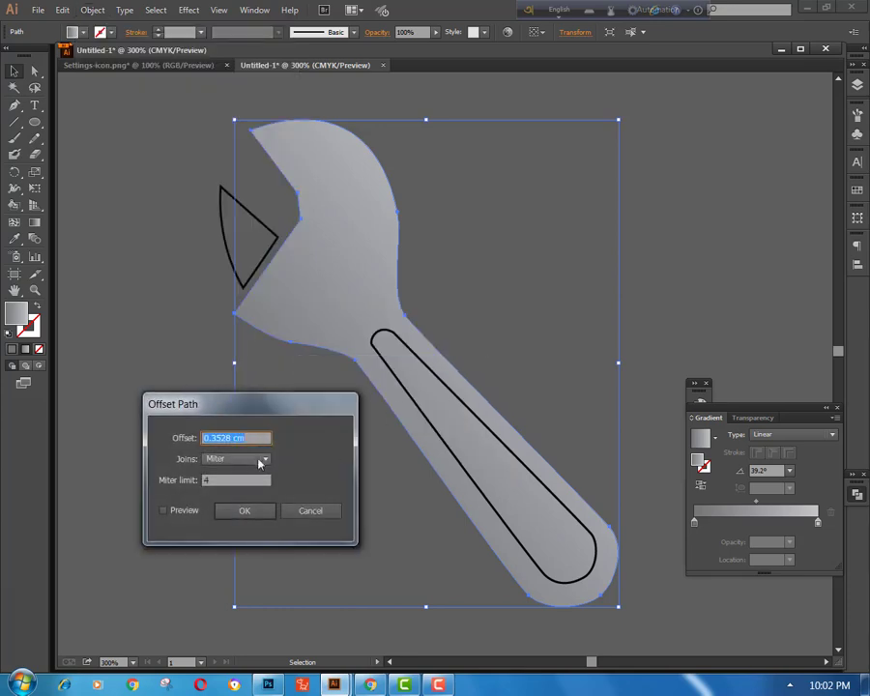
drag(232, 431, 183, 445)
text(.05cm)
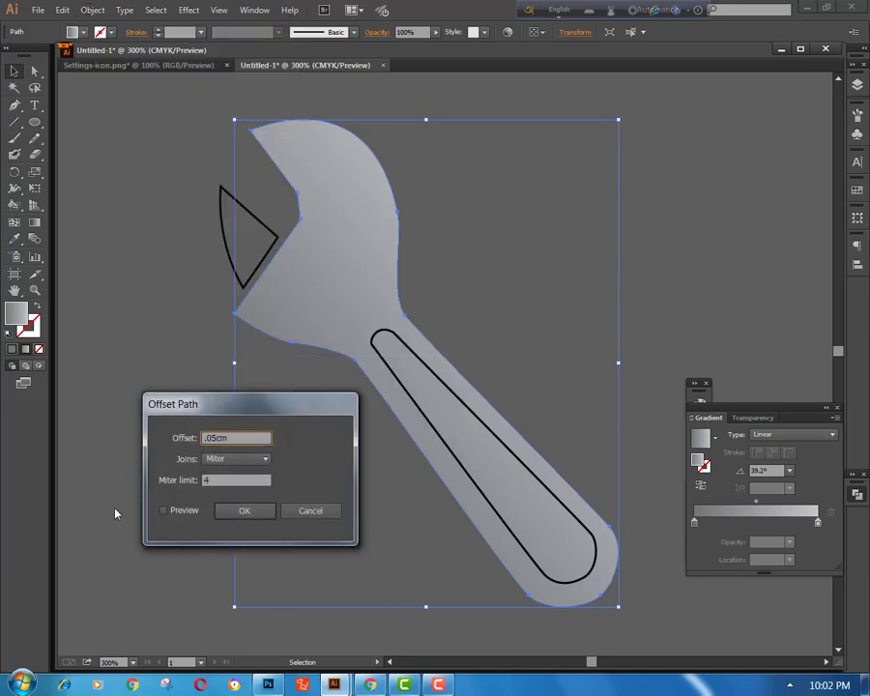
text(5)
click(163, 512)
click(245, 510)
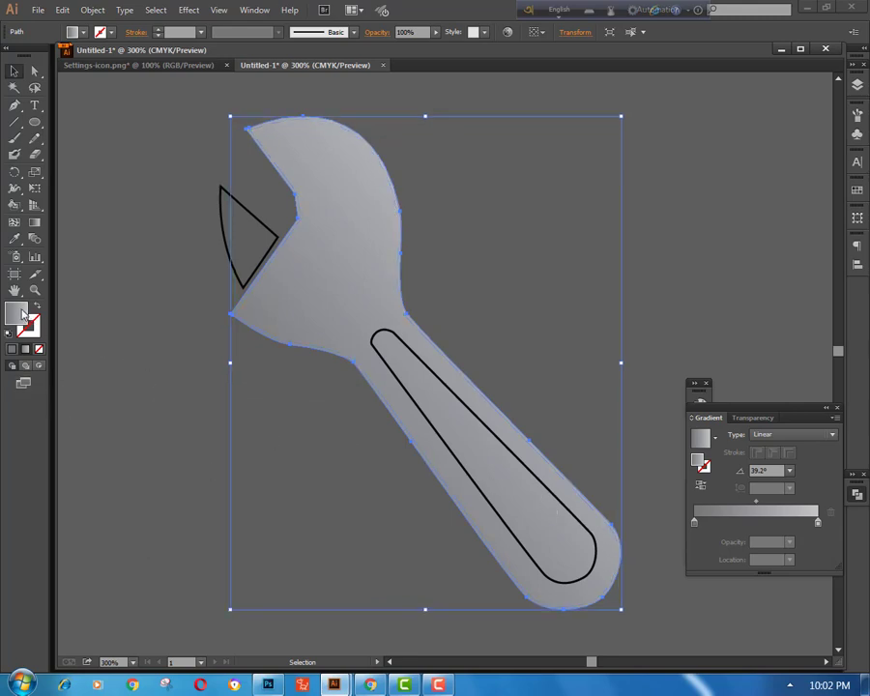
- Darken the lighter end stop of the offset shape's gradient to about 40% black
click(35, 221)
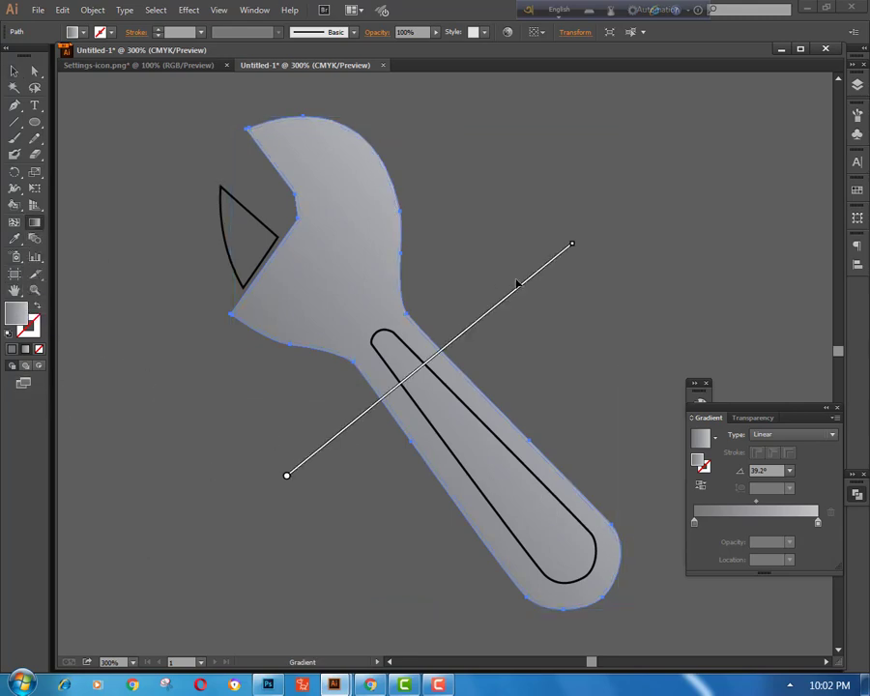
double_click(572, 246)
click(487, 292)
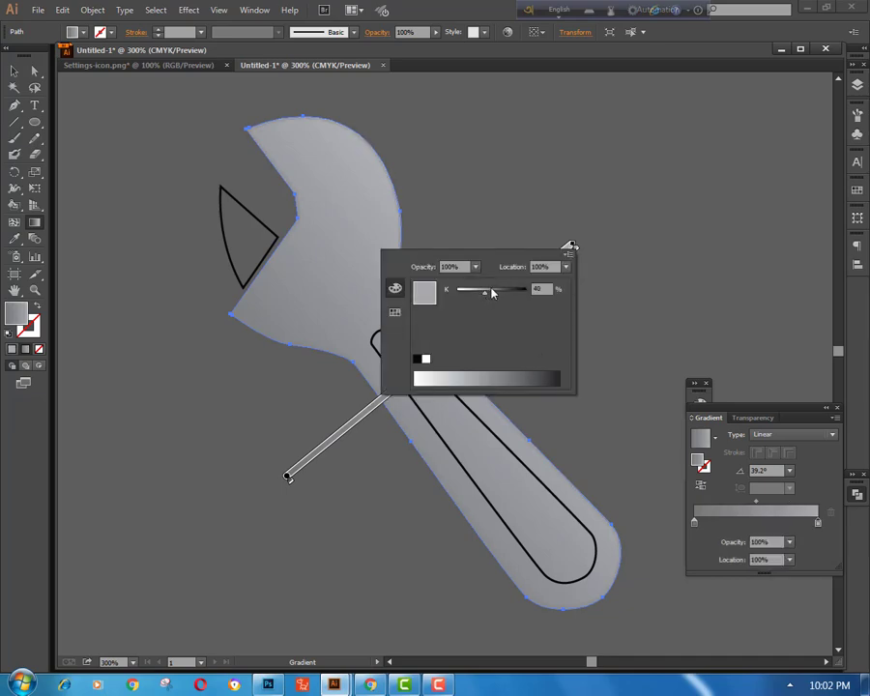
mouse_move(491, 292)
mouse_down()
mouse_move(500, 295)
mouse_move(486, 292)
mouse_up()
click(13, 74)
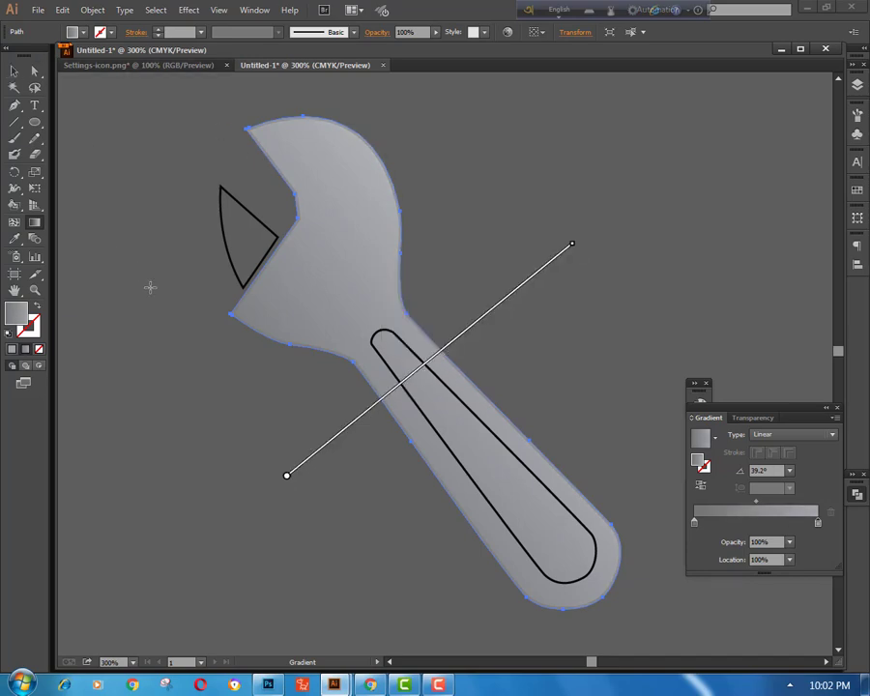
drag(162, 364, 185, 365)
key(ctrl+z)
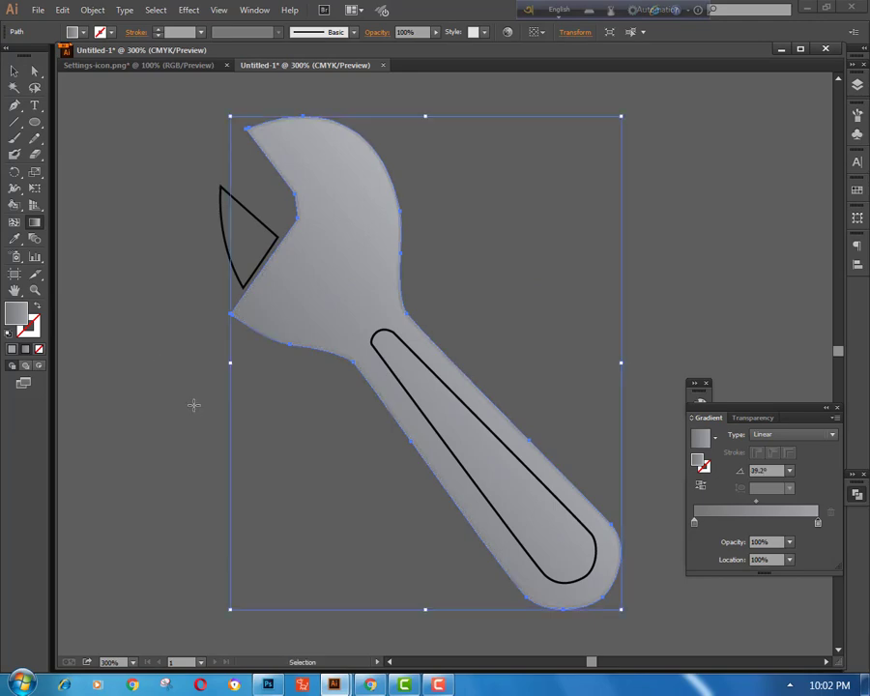
ctrl+click(69, 134)
- Select the inner handle outline and apply the gradient fill to it
scroll(213, 396, down, 1)
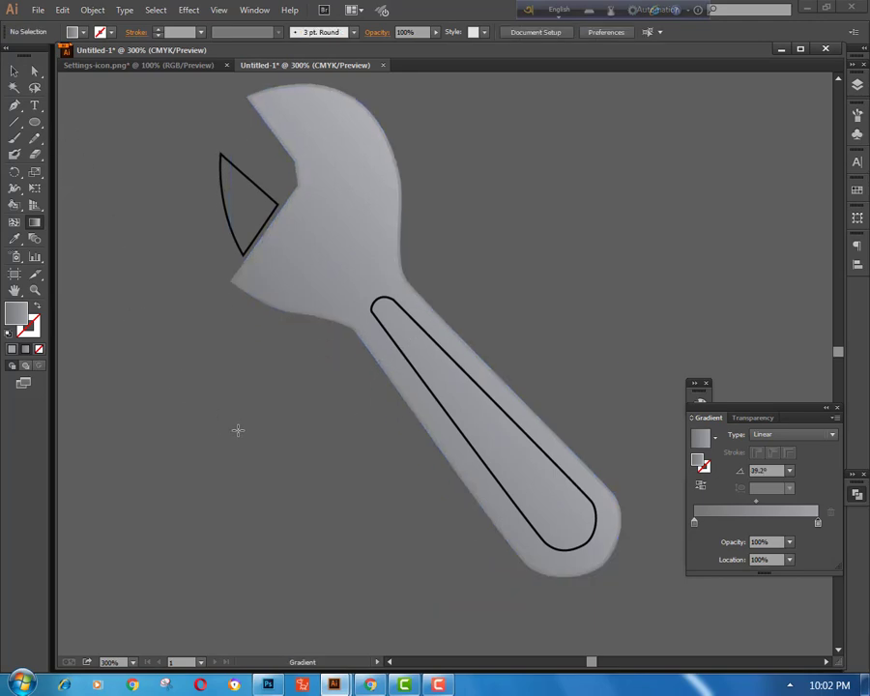
ctrl+click(491, 378)
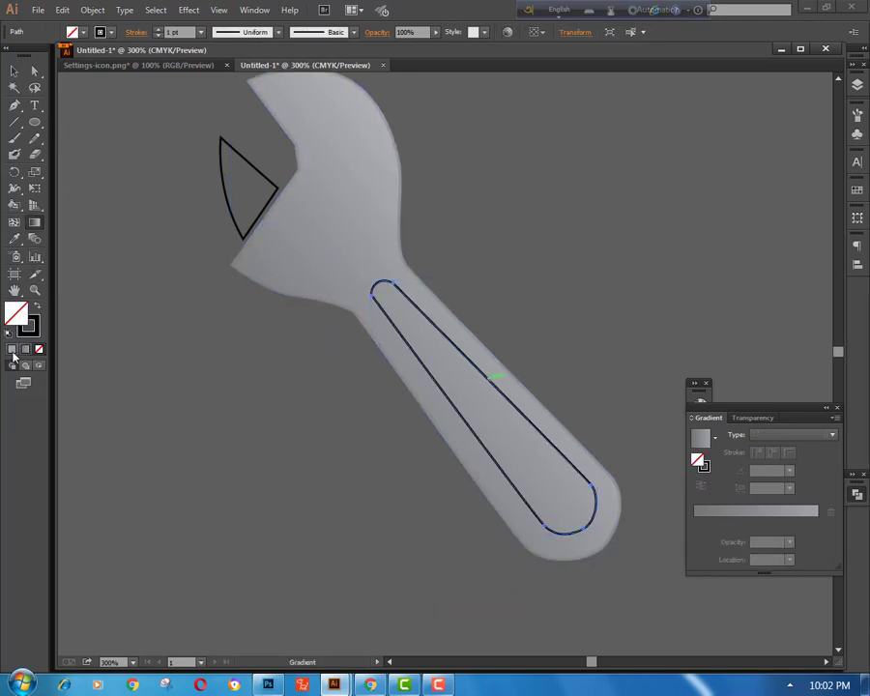
key(.)
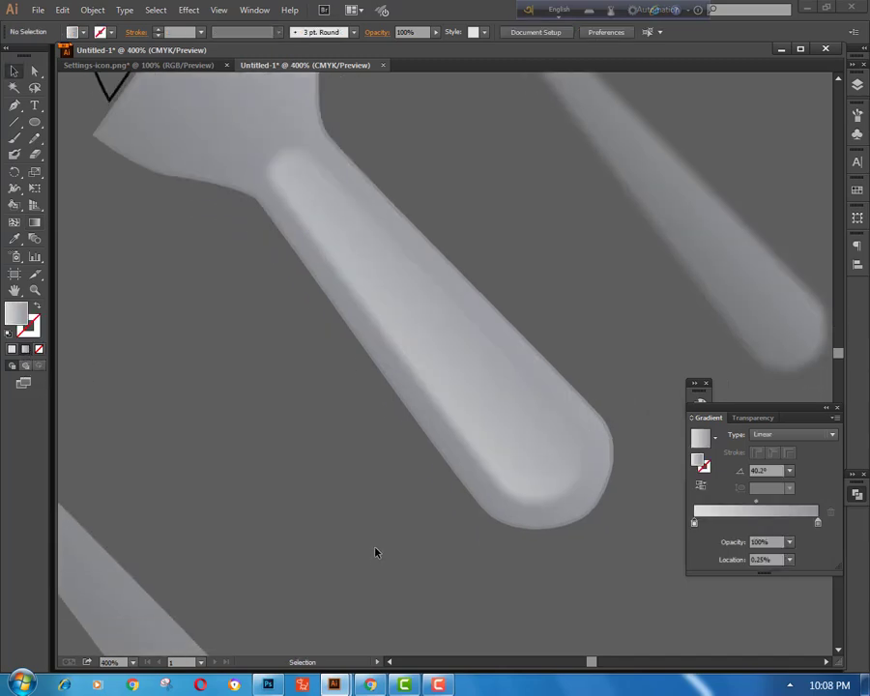
- Lighten the darker end stop of the inner handle shape's gradient
scroll(376, 553, up, 3)
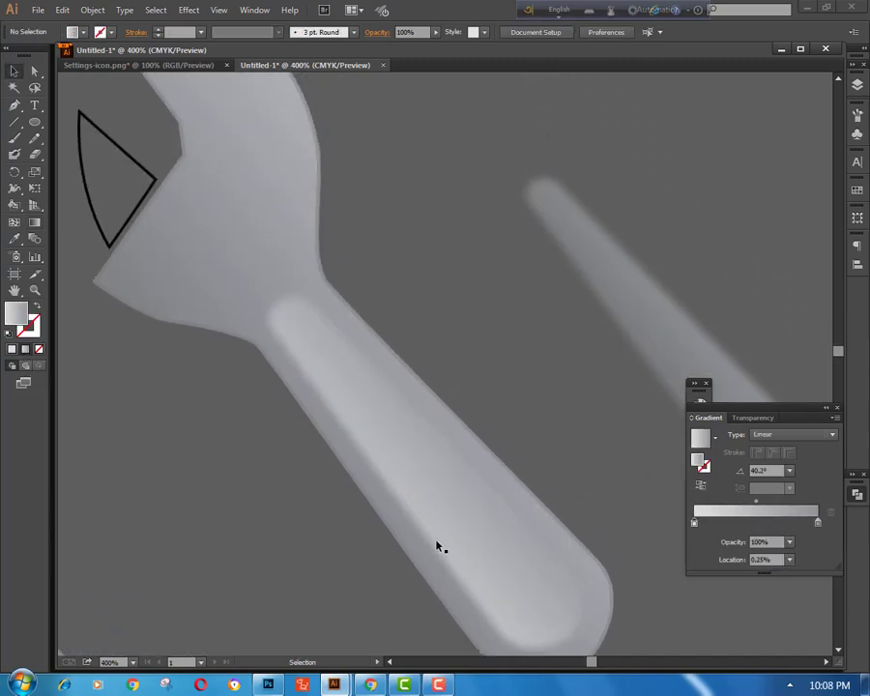
click(449, 500)
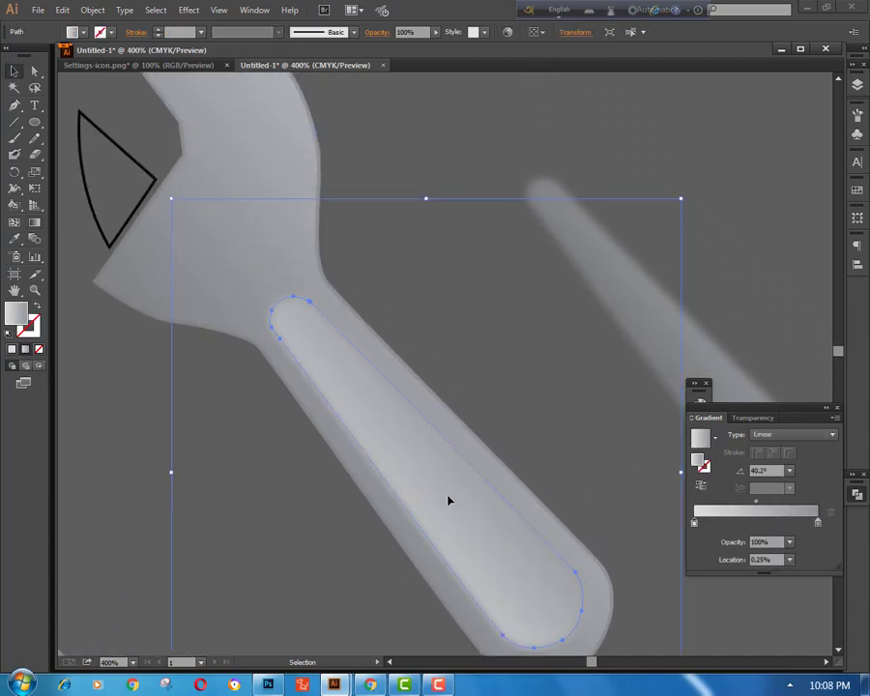
click(34, 221)
double_click(491, 411)
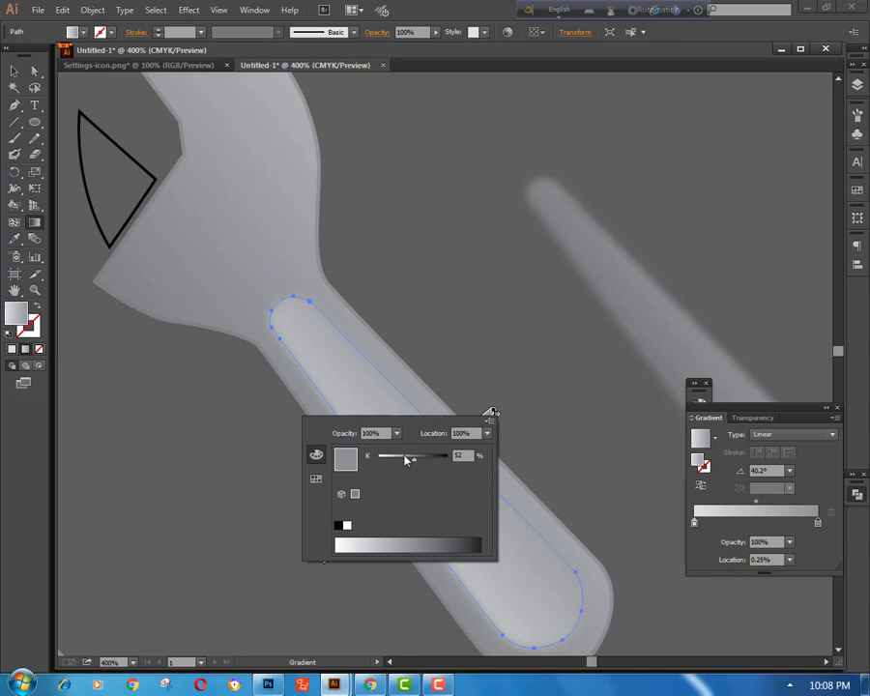
click(406, 459)
drag(408, 460, 406, 460)
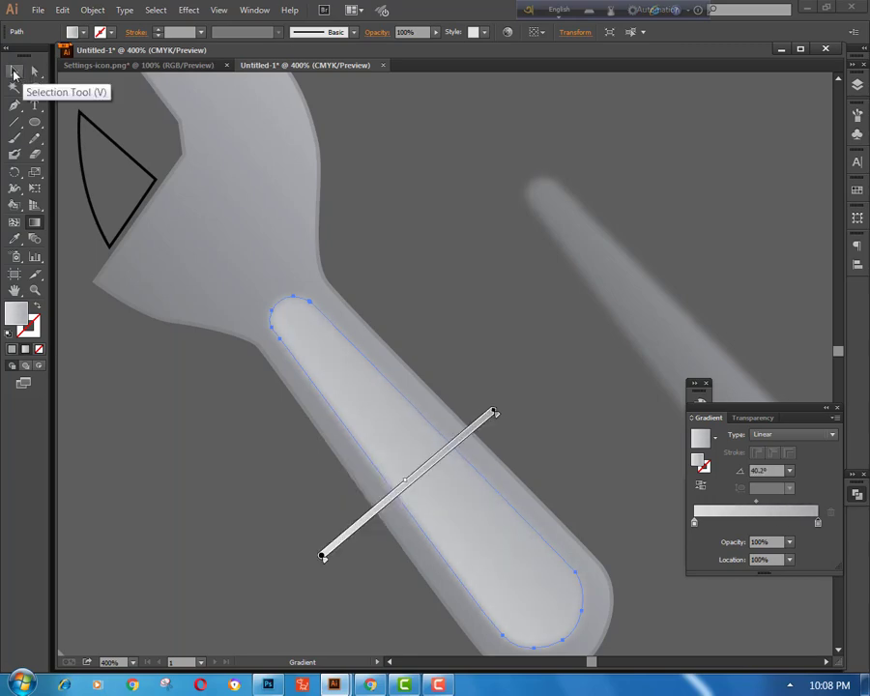
click(15, 70)
click(130, 489)
scroll(194, 493, down, 4)
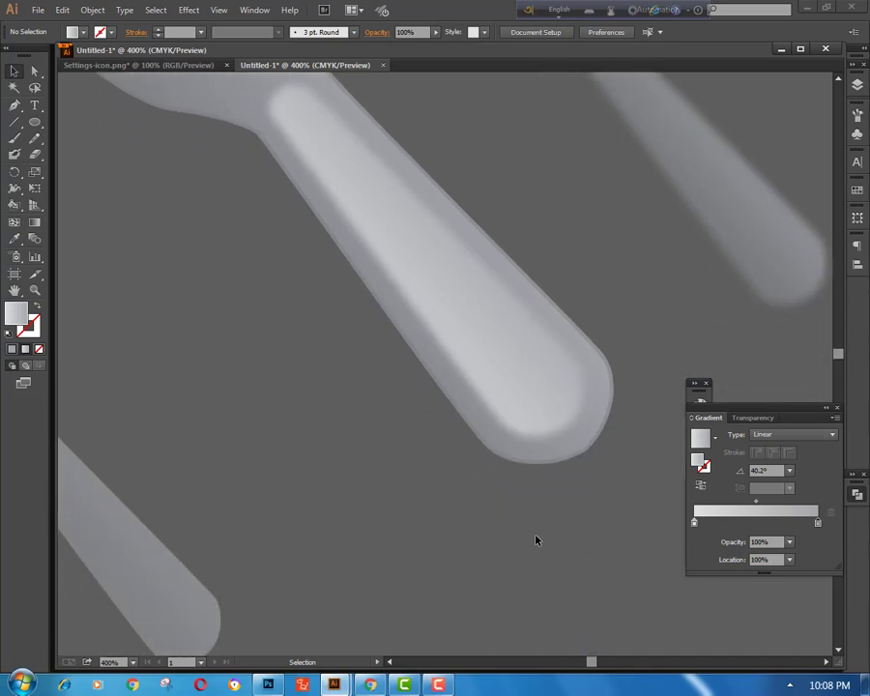
scroll(503, 526, up, 3)
key(ctrl+minus)
key(ctrl+minus)
key(ctrl+minus)
key(ctrl+minus)
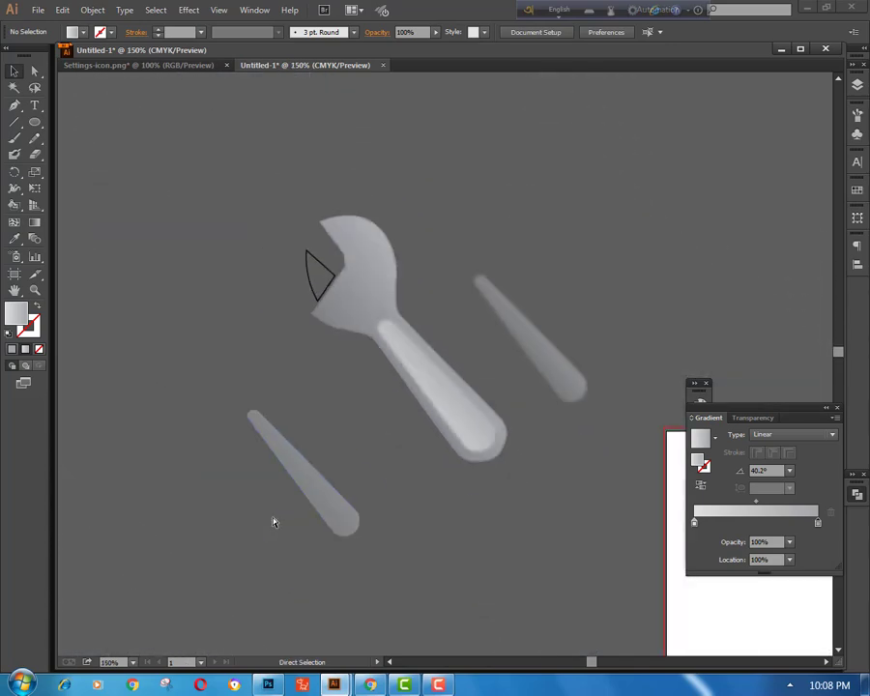
- Lighten the lighter end stop of the wrench body's gradient to 3% black
key(ctrl+plus)
key(ctrl+plus)
key(ctrl+plus)
click(327, 235)
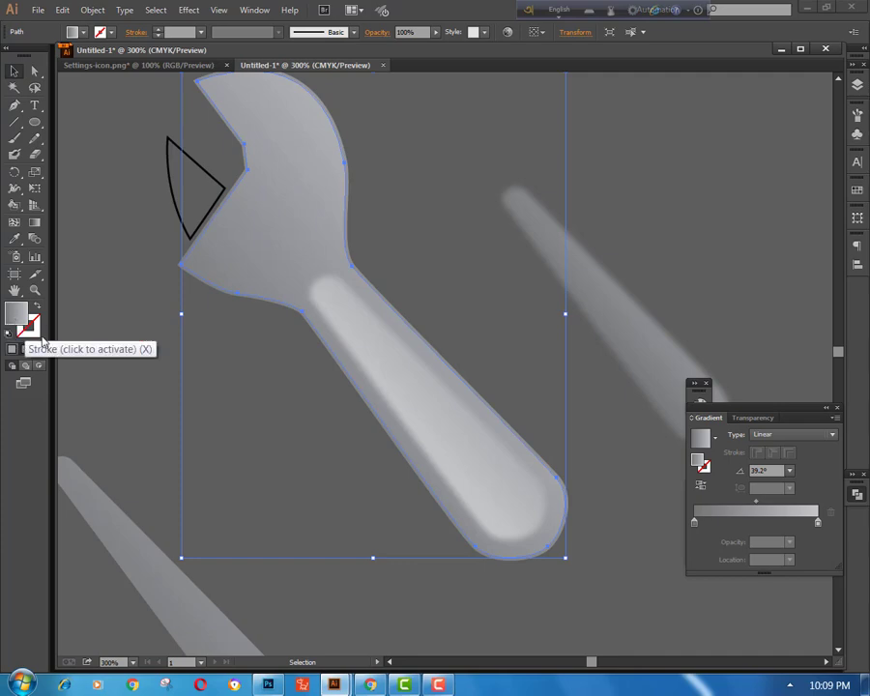
click(35, 223)
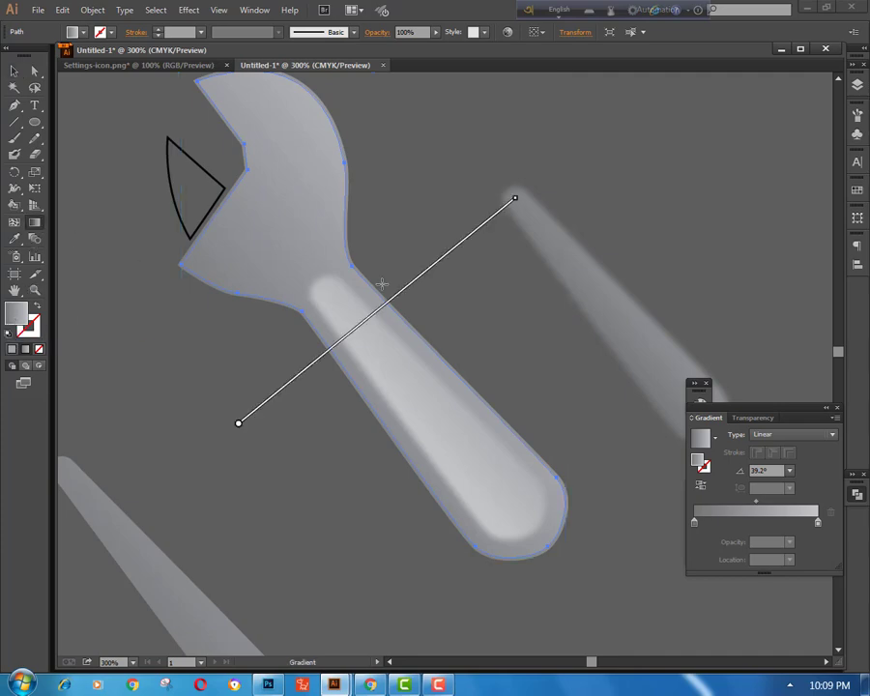
double_click(516, 201)
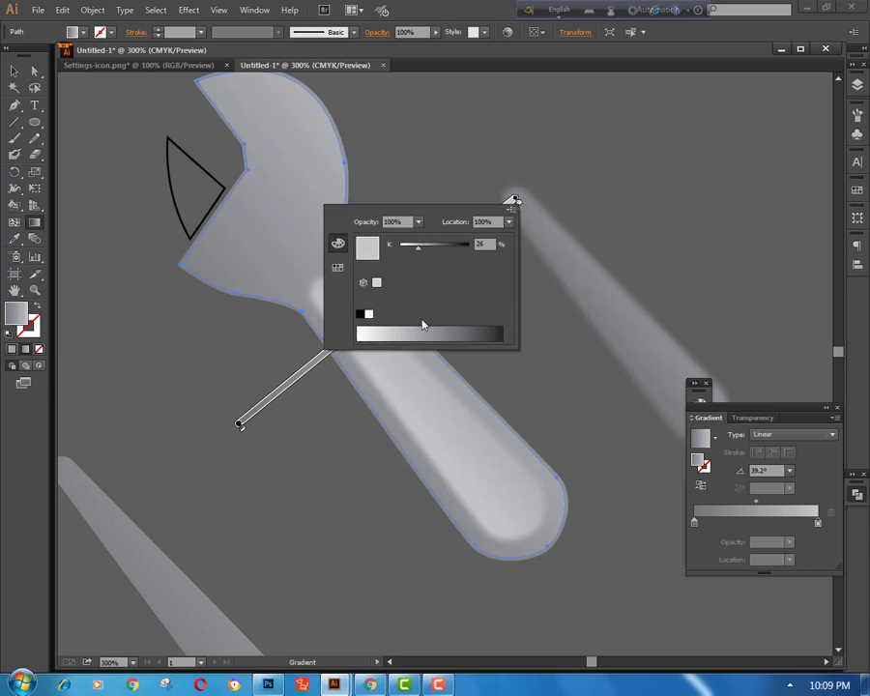
drag(413, 246, 404, 247)
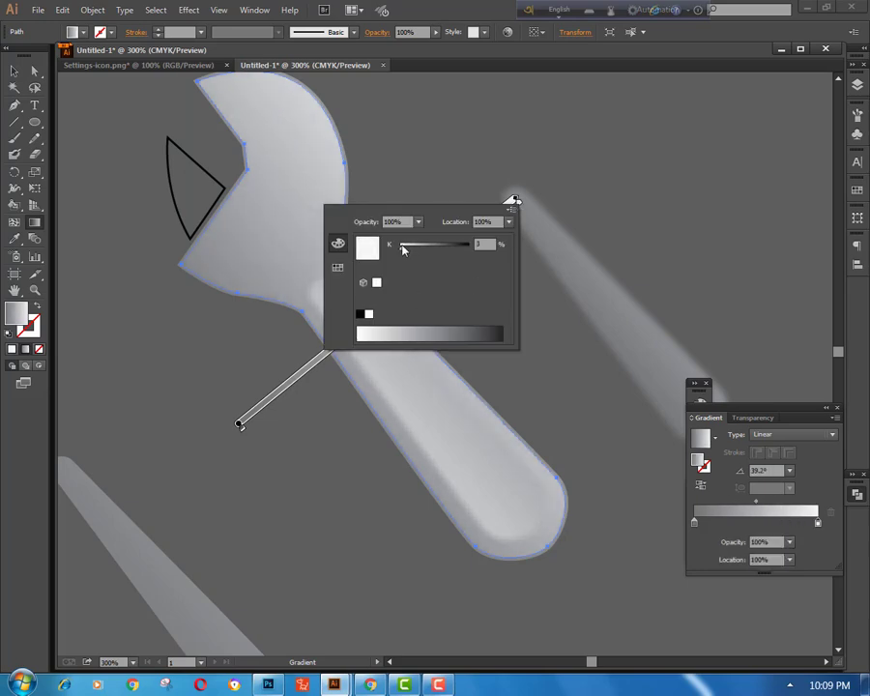
ctrl+click(464, 180)
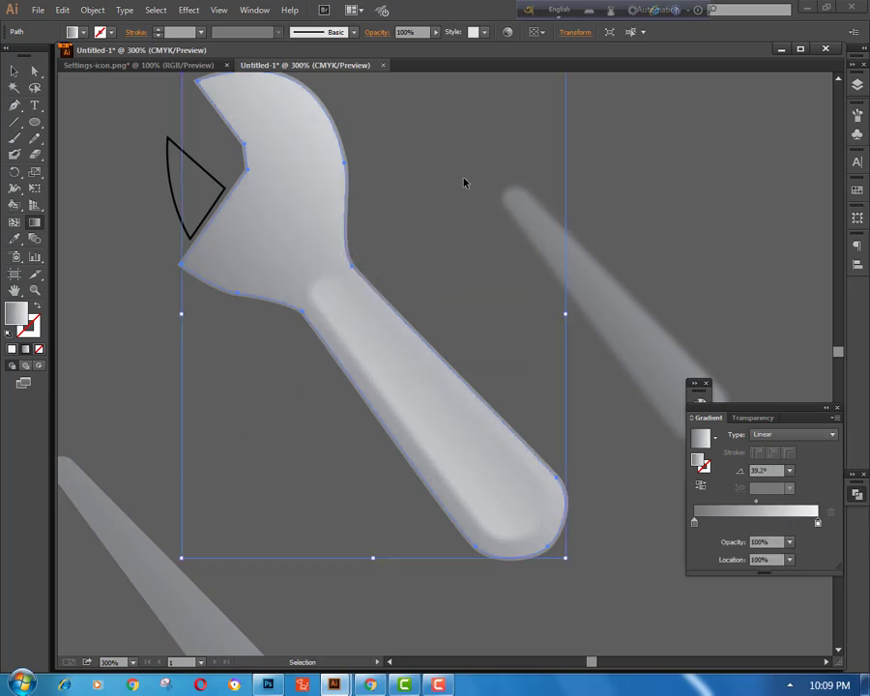
ctrl+click(172, 500)
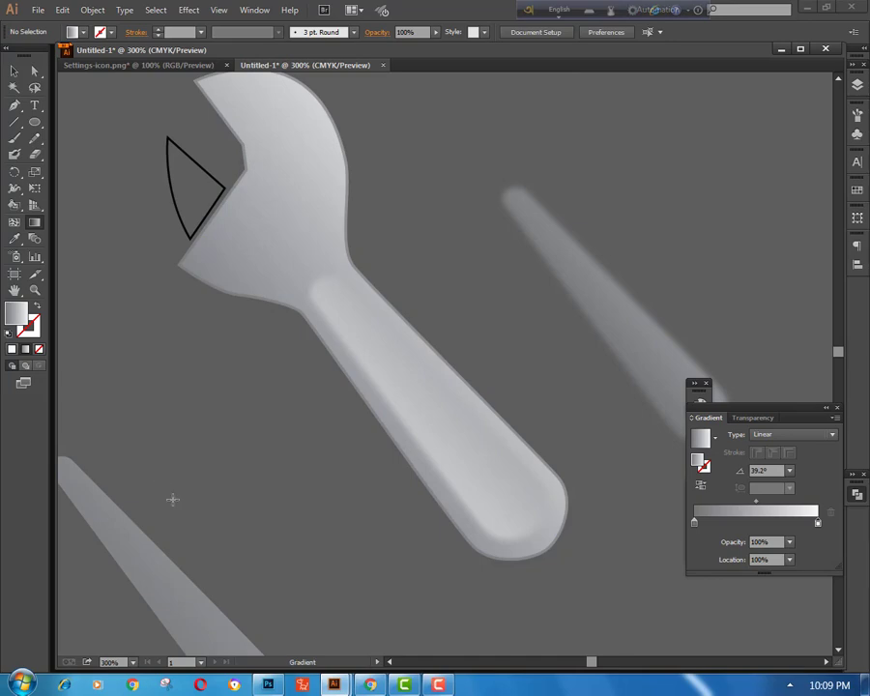
- Darken the darker end stop of the inner handle shape's gradient to 77% black
ctrl+click(349, 330)
ctrl+click(266, 494)
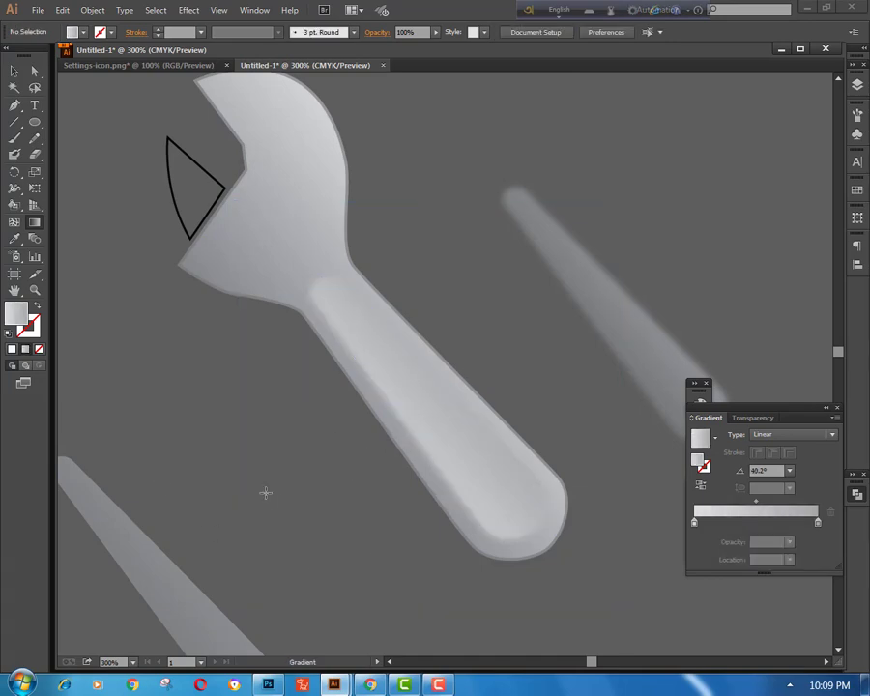
ctrl+click(392, 368)
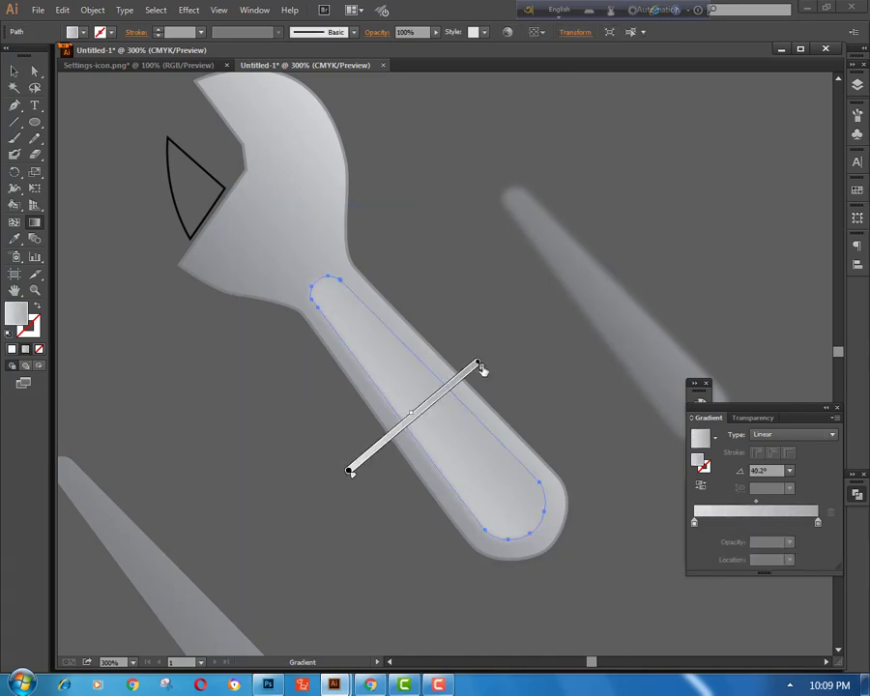
double_click(480, 368)
mouse_move(422, 407)
mouse_down()
mouse_move(404, 411)
mouse_move(417, 412)
mouse_up()
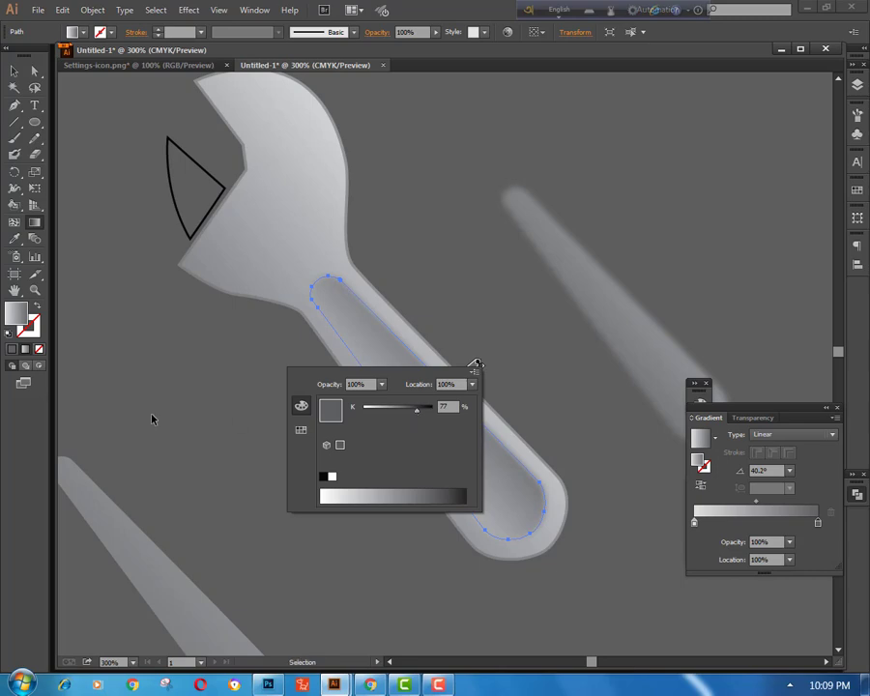
click(148, 414)
ctrl+click(143, 410)
- Set the lighter end stop of the inner handle shape's gradient to 33% black
click(439, 435)
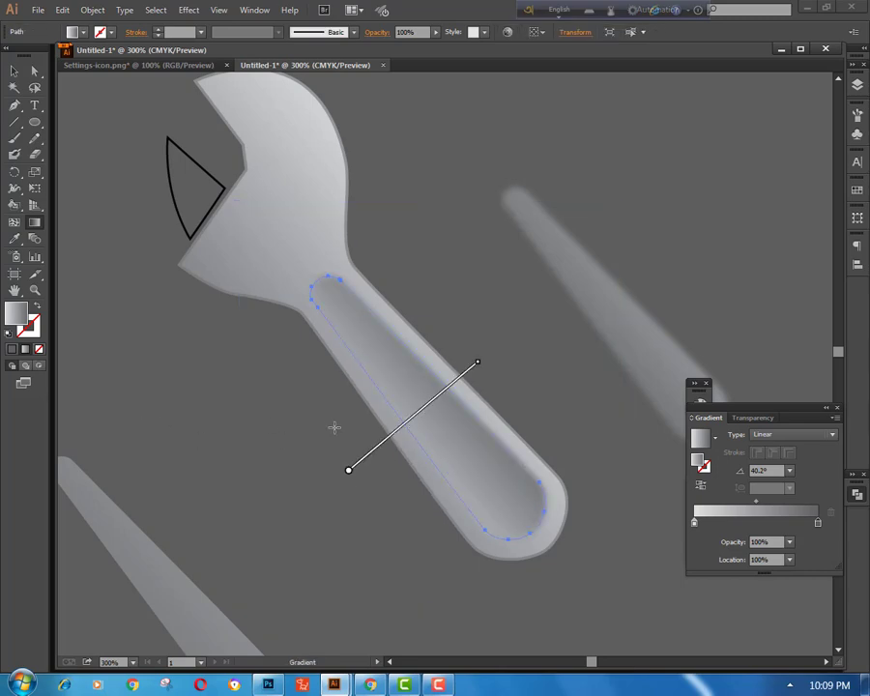
double_click(350, 473)
mouse_move(244, 515)
mouse_down()
mouse_move(261, 518)
mouse_move(253, 515)
mouse_up()
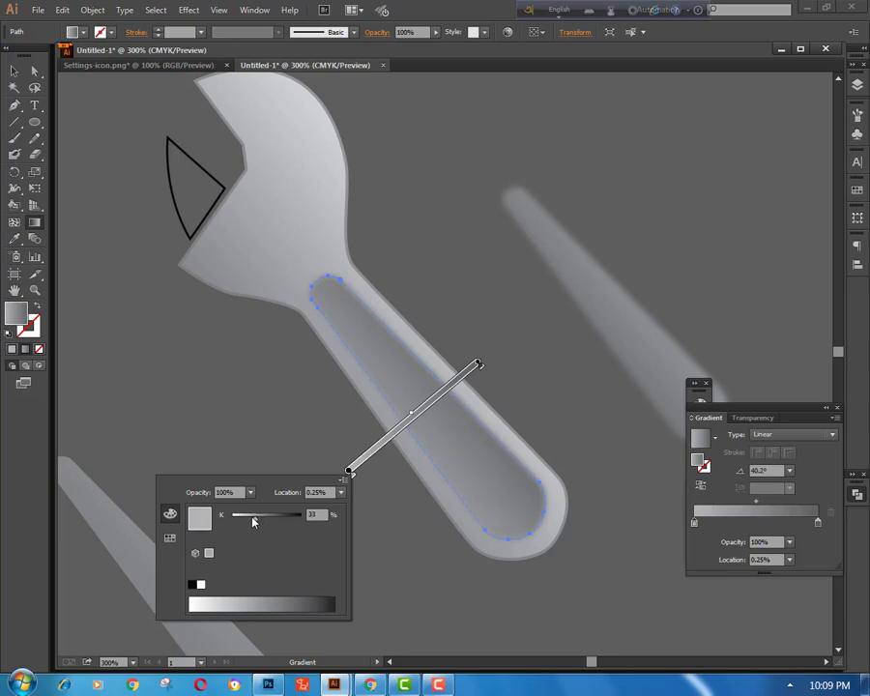
ctrl+click(216, 421)
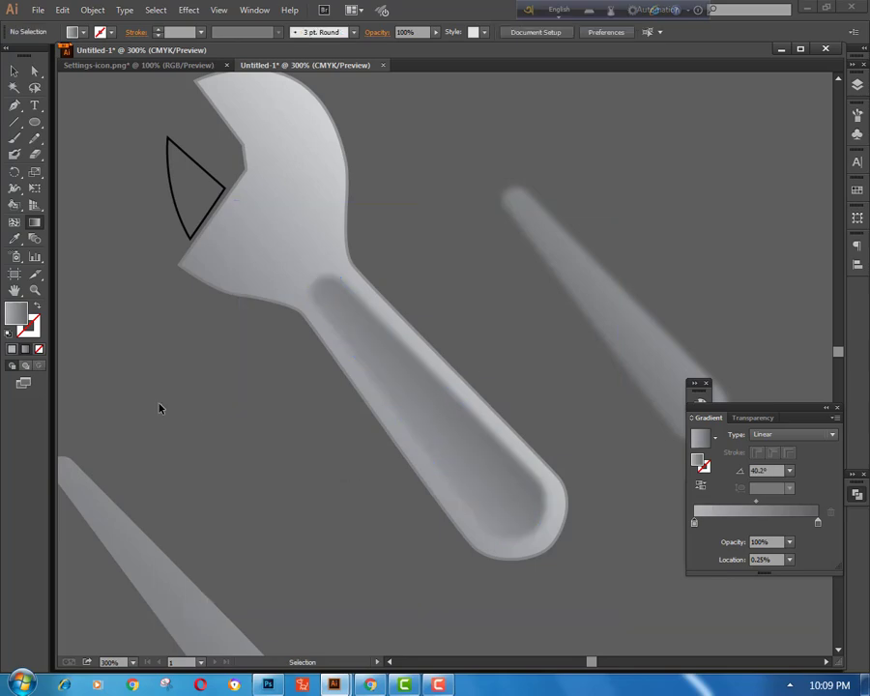
- Move the spare sharp-edged handle shape onto the wrench handle, inside the blurred inner shape
key(ctrl+minus)
key(ctrl+minus)
key(v)
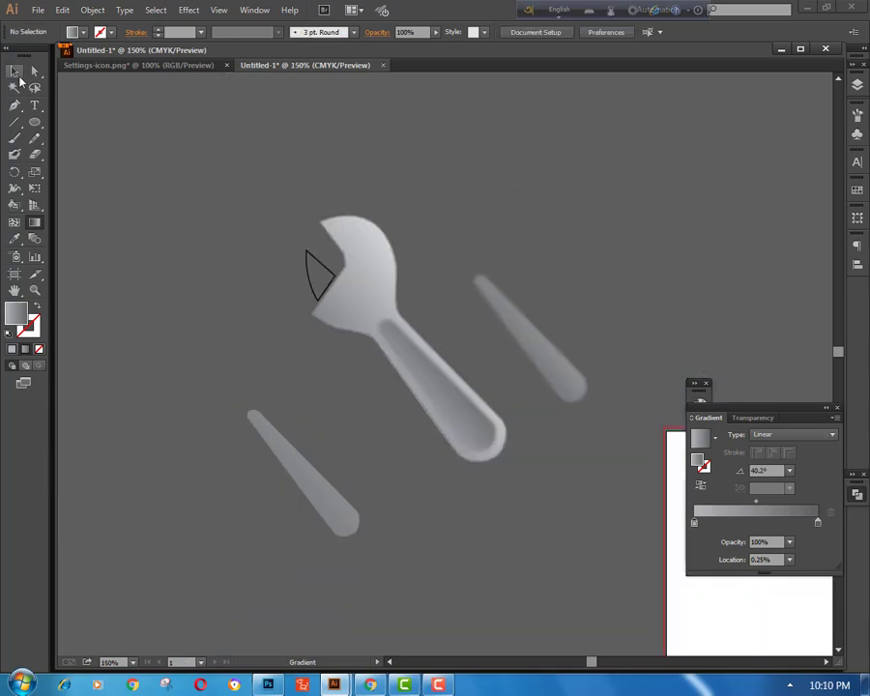
drag(317, 489, 426, 411)
key(ctrl+plus)
key(ctrl+plus)
key(ctrl+plus)
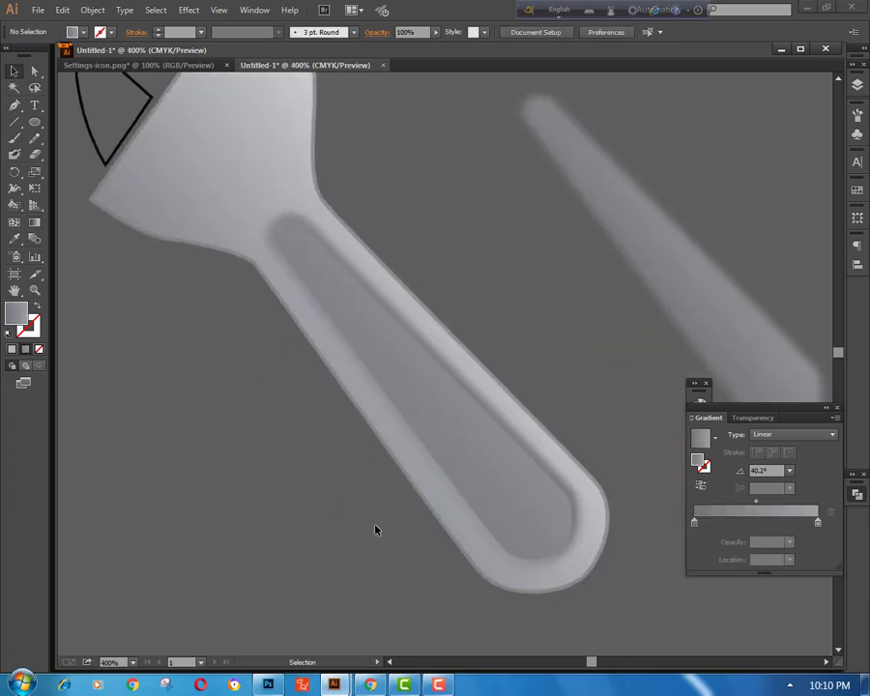
- Examine the recess edges on the wrench handle and how the stacked inner shapes line up
key(ctrl+minus)
key(ctrl+plus)
key(ctrl+plus)
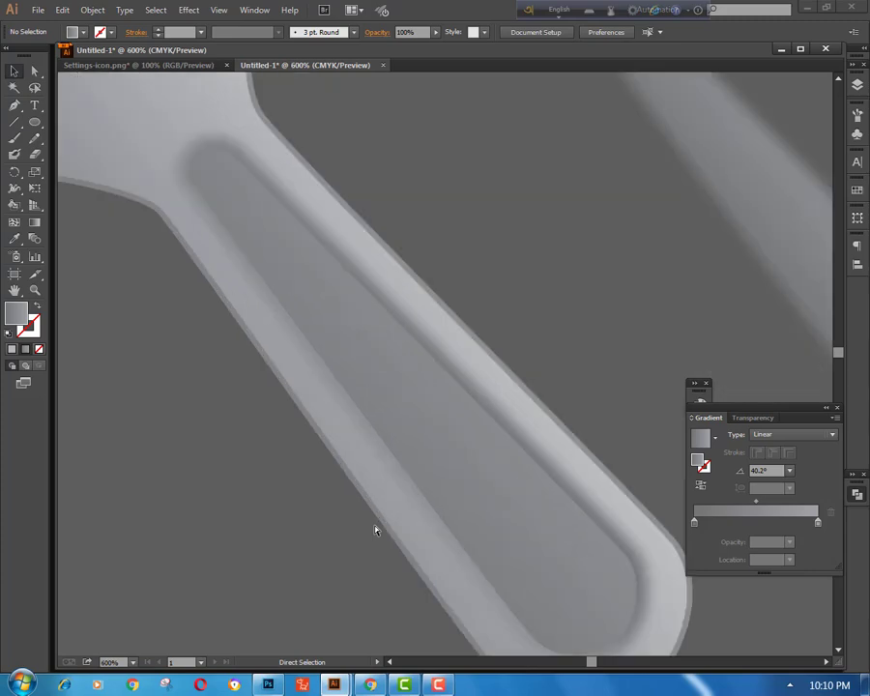
key(ctrl+minus)
key(ctrl+minus)
key(ctrl+minus)
key(ctrl+plus)
key(ctrl+plus)
key(ctrl+plus)
scroll(375, 530, down, 2)
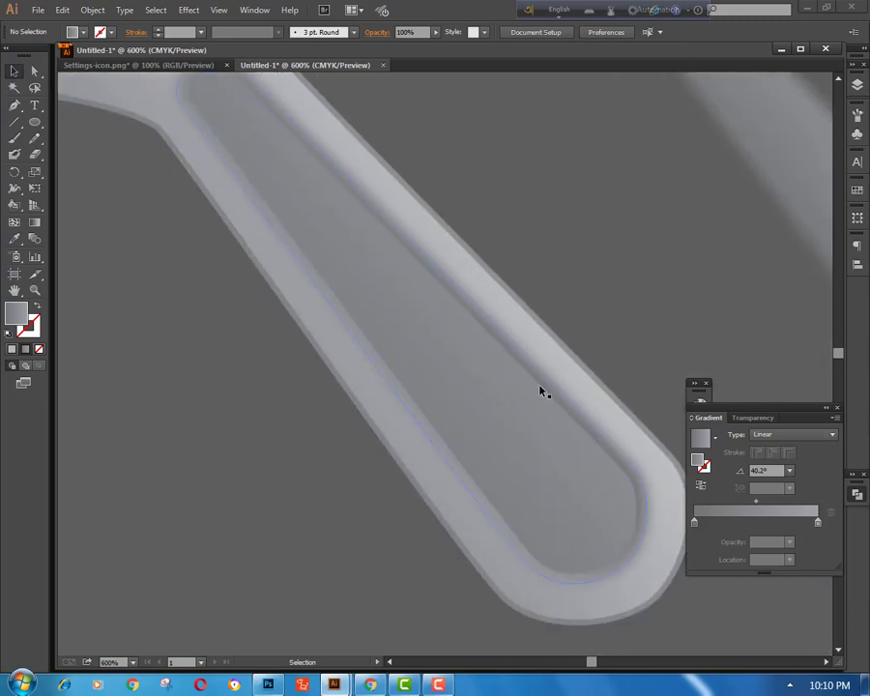
scroll(542, 390, down, 1)
click(500, 411)
click(381, 564)
click(517, 507)
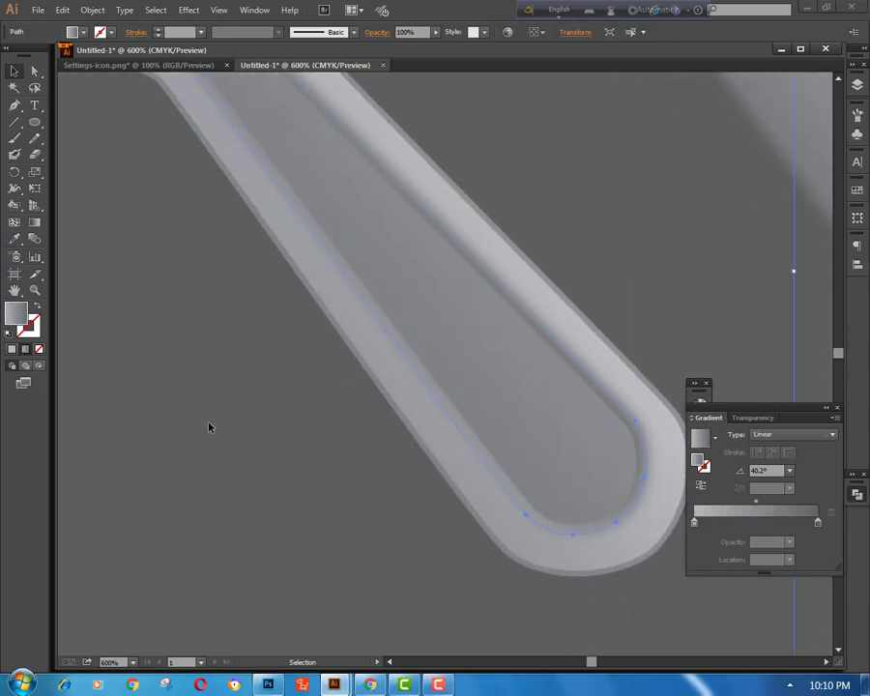
ctrl+click(104, 339)
key(ctrl+minus)
key(ctrl+minus)
key(ctrl+minus)
key(ctrl+plus)
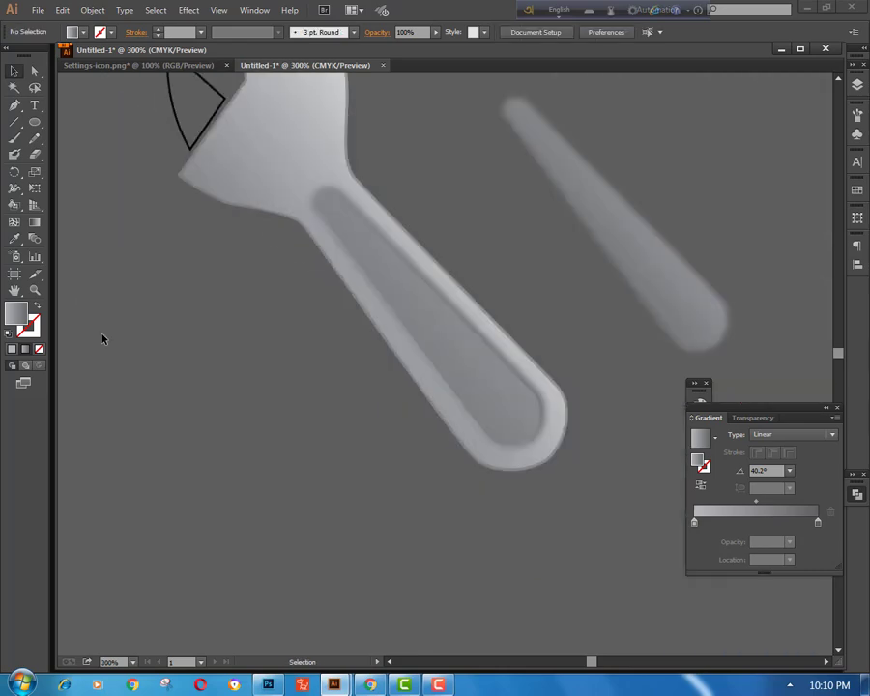
- Delete the spare blurred handle shape lying beside the wrench
scroll(242, 399, up, 5)
click(583, 352)
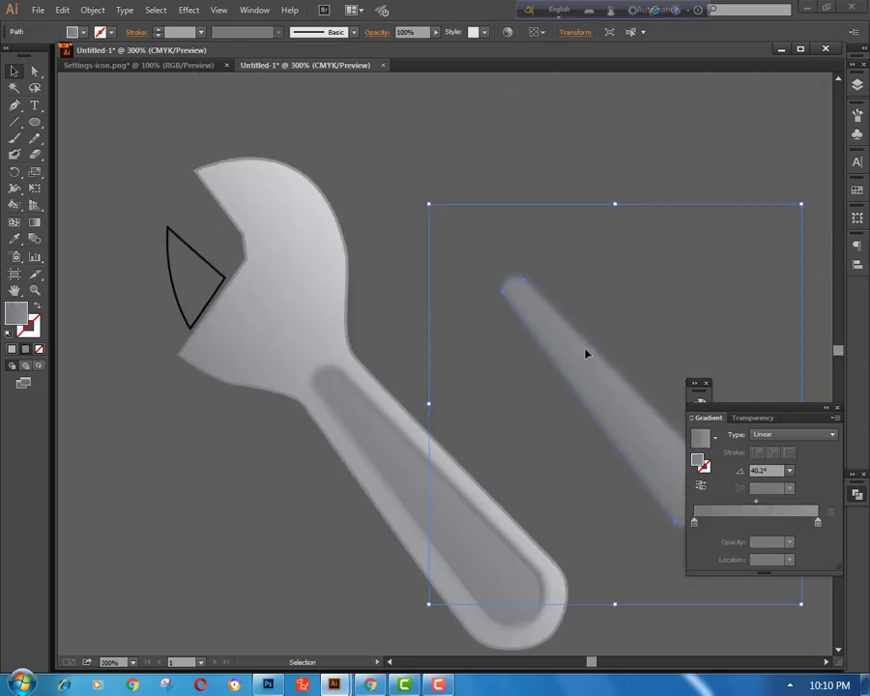
key(Delete)
- Copy the wrench body's gradient fill onto the outlined jaw piece with the Eyedropper
drag(413, 246, 319, 195)
click(316, 203)
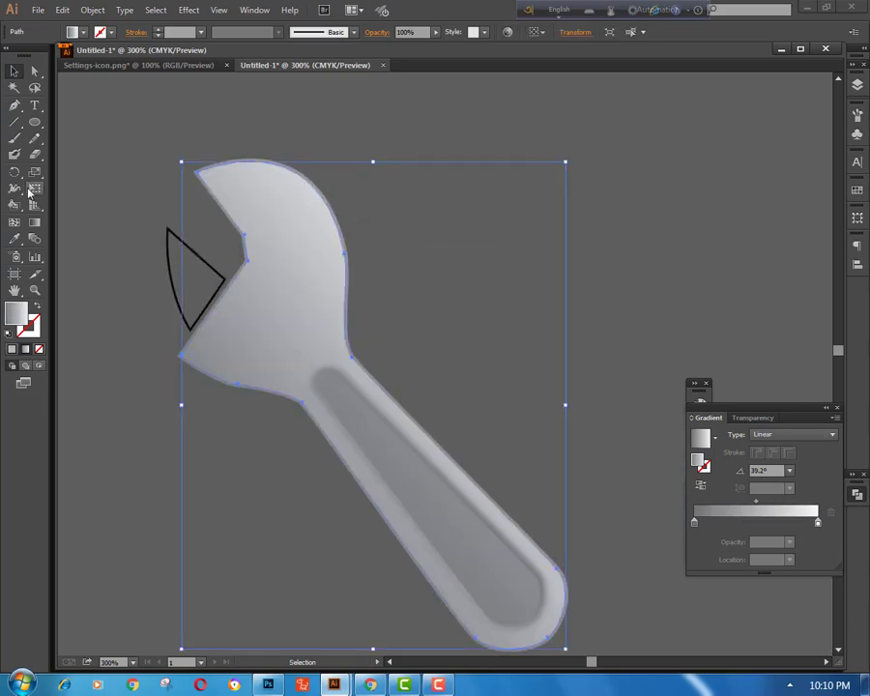
click(15, 239)
ctrl+click(175, 255)
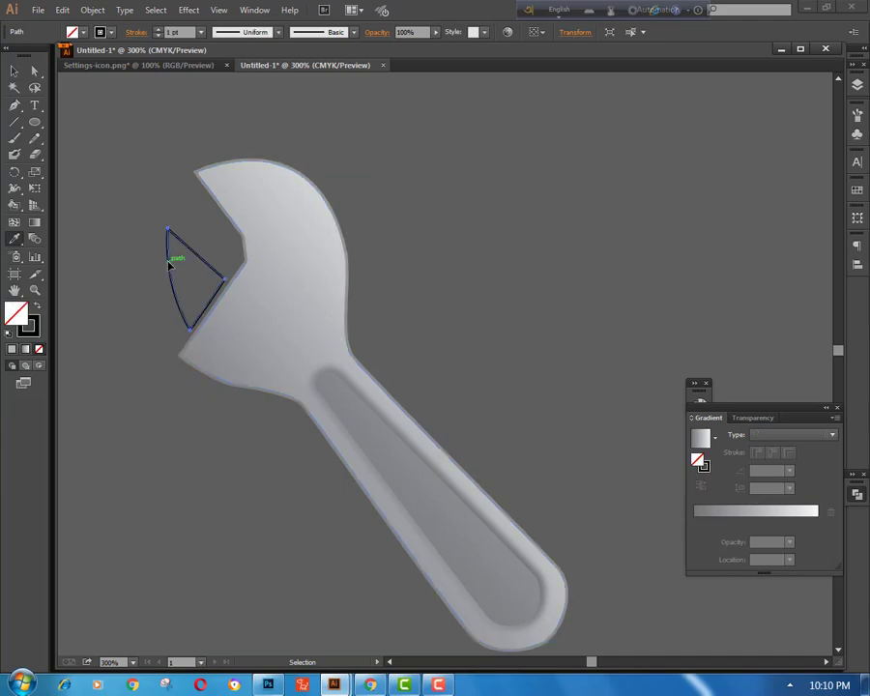
click(278, 214)
ctrl+click(136, 181)
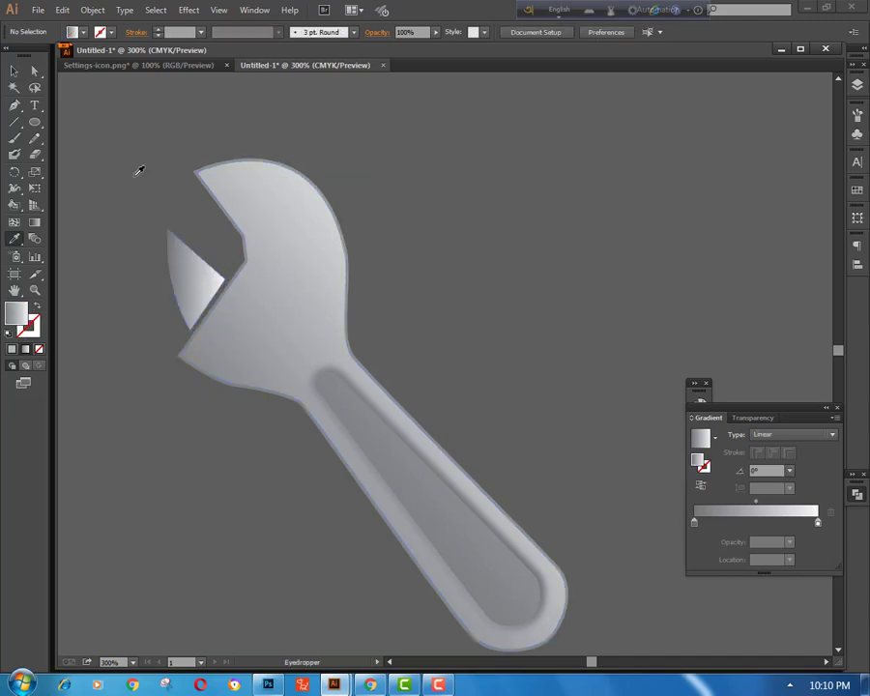
- Create an offset path around the jaw piece with an offset of 0.05 cm and miter joins
ctrl+click(184, 237)
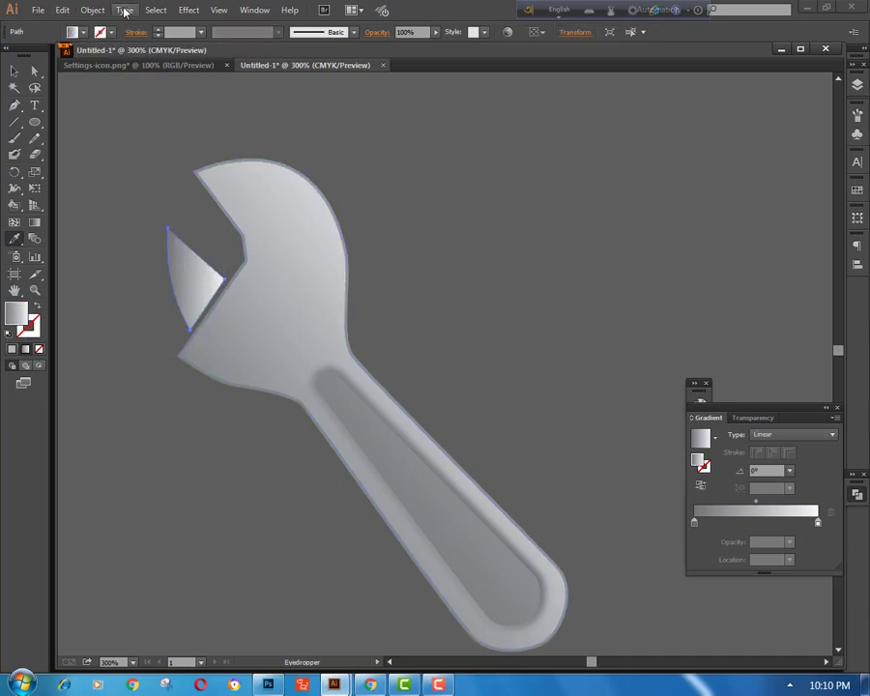
click(156, 9)
mouse_move(93, 9)
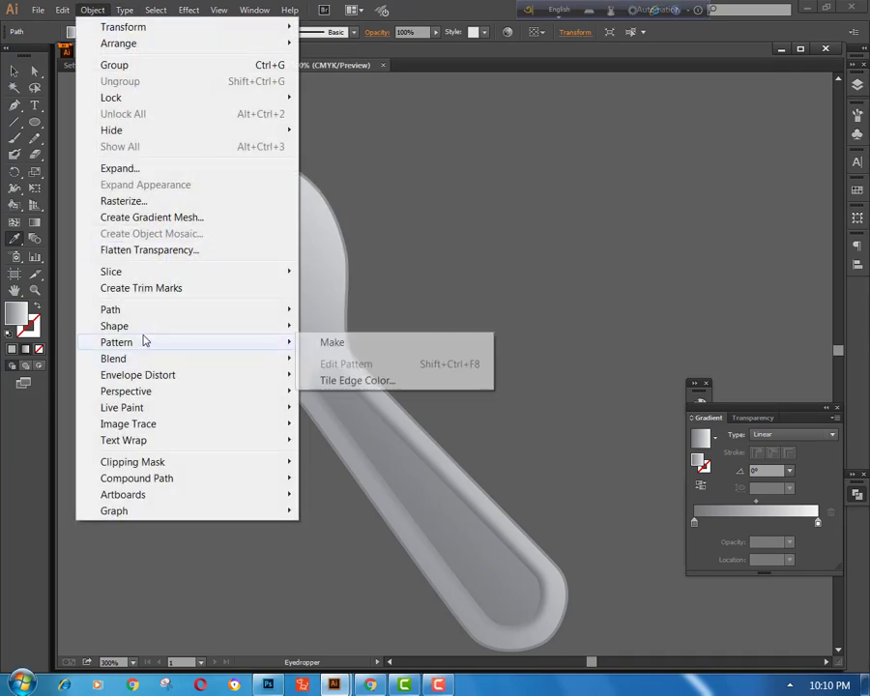
mouse_move(150, 316)
click(406, 364)
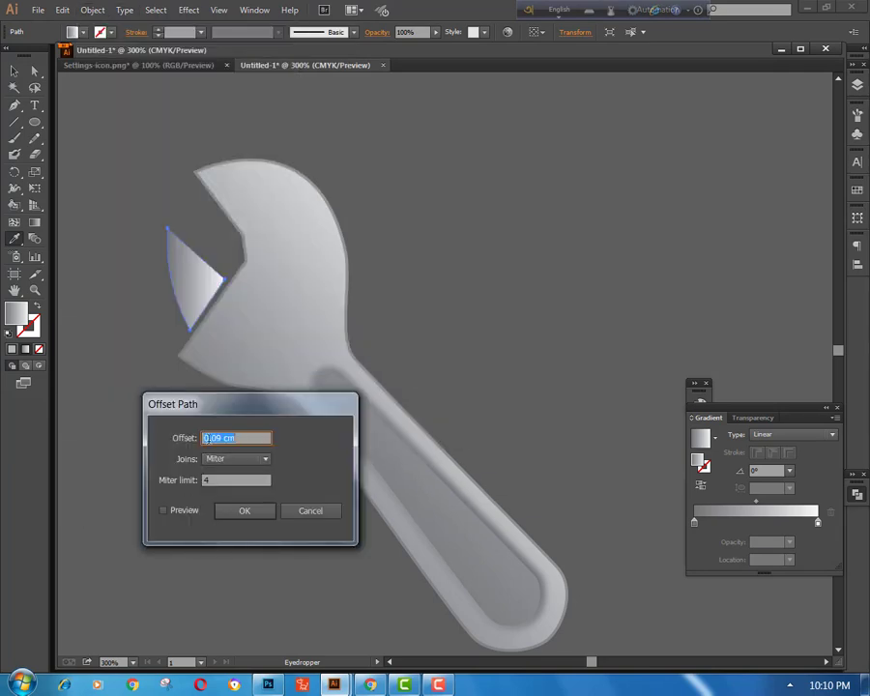
text(5)
click(163, 511)
click(247, 511)
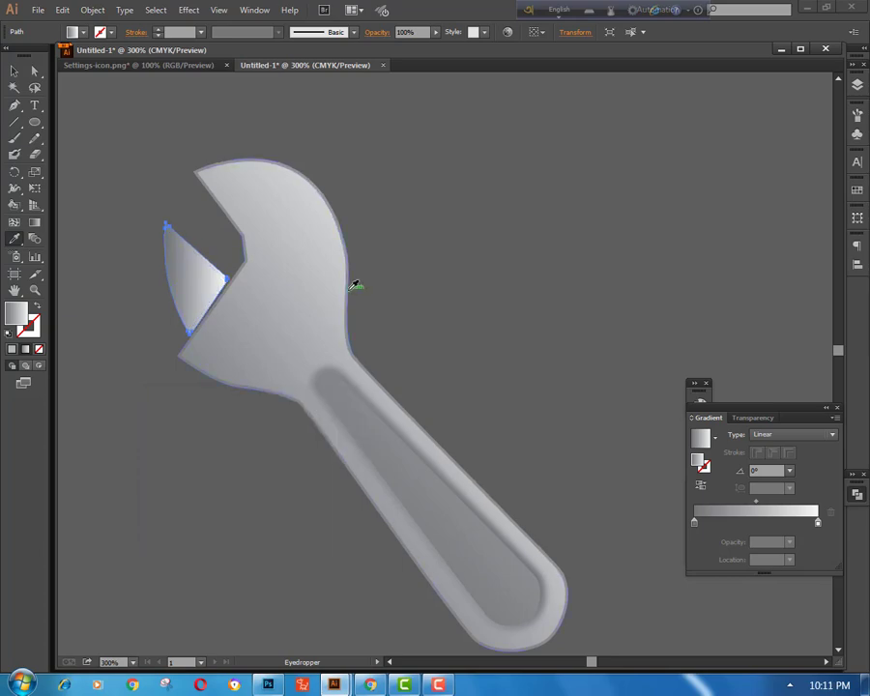
- Apply the darker gradient of the wrench body's offset edge to the jaw's offset shape with the Eyedropper
key(v)
click(90, 145)
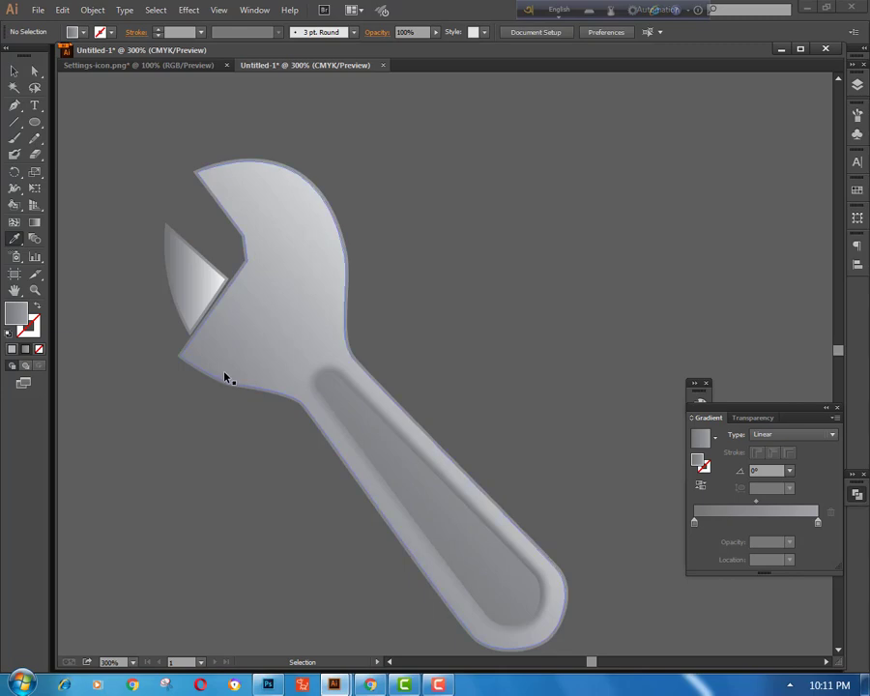
key(ctrl+minus)
key(ctrl+plus)
key(ctrl+plus)
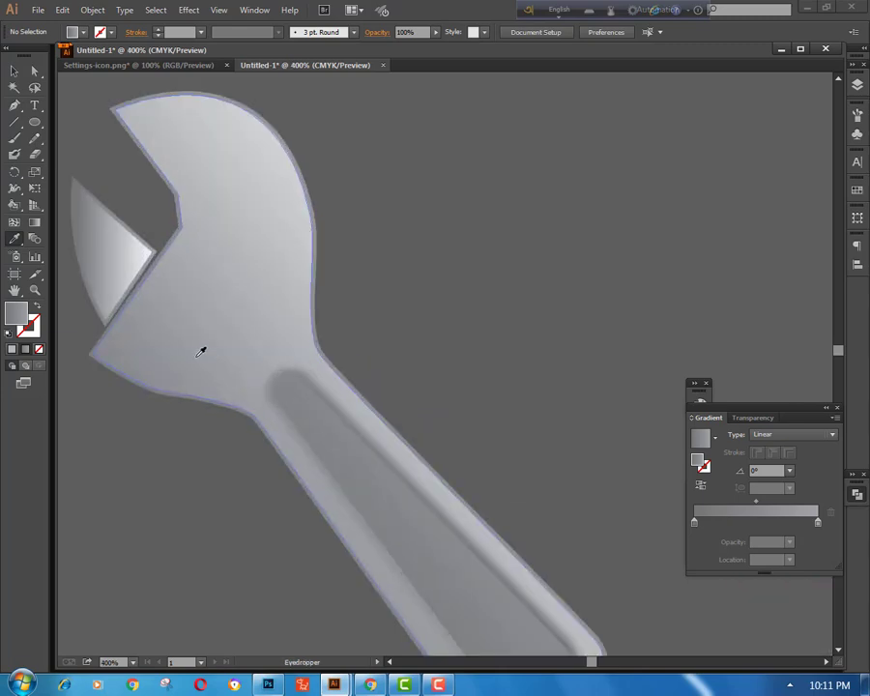
drag(250, 360, 455, 428)
key(ctrl+minus)
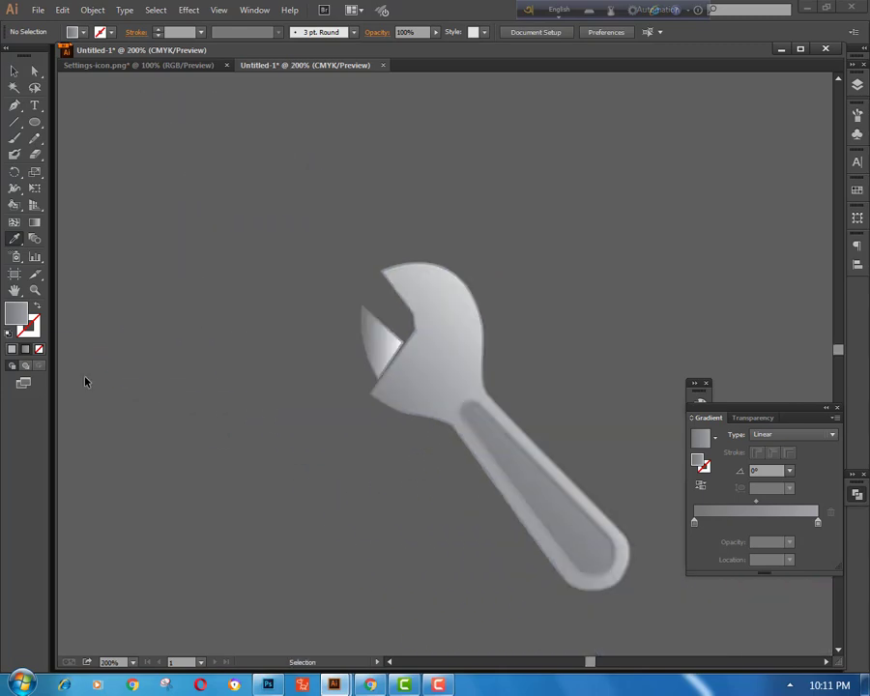
- Angle the jaw piece's gradient to about 33.9° so it lightens toward its upper right
key(ctrl+plus)
key(ctrl+plus)
ctrl+click(336, 333)
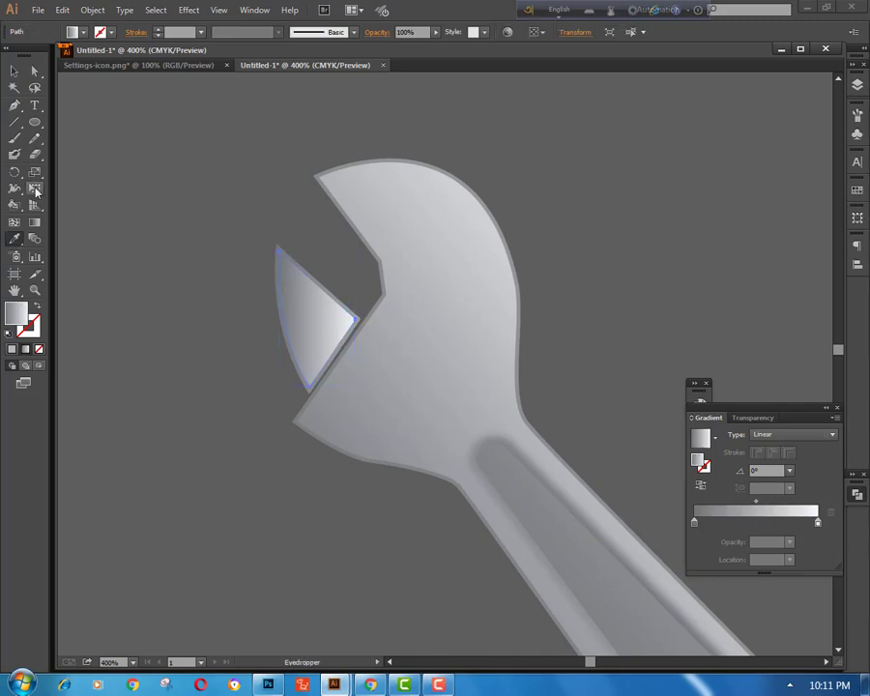
click(35, 222)
mouse_move(358, 321)
mouse_down()
mouse_move(383, 286)
mouse_move(356, 263)
mouse_move(346, 288)
mouse_up()
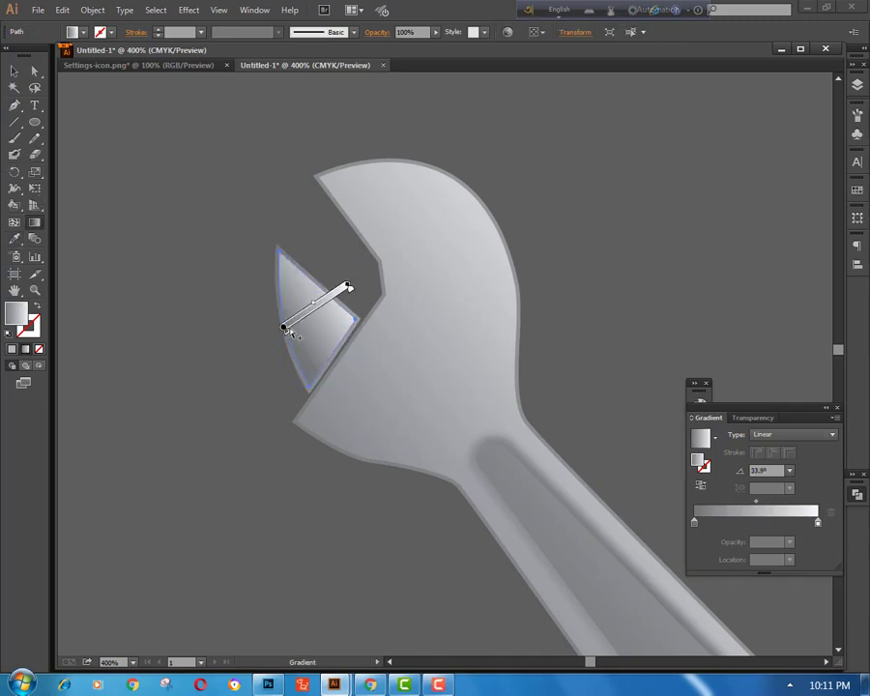
mouse_move(286, 330)
mouse_down()
mouse_move(277, 335)
mouse_move(290, 327)
mouse_up()
key(v)
click(221, 306)
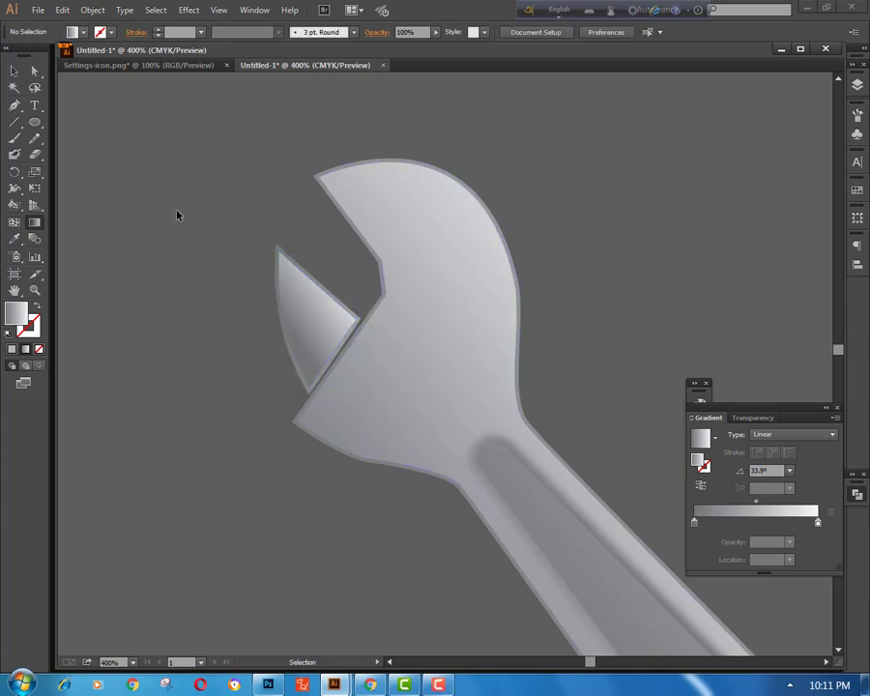
- Angle the gradient of the jaw's offset edge to about 30.2° and darken its end stop to 71% black
click(287, 259)
key(g)
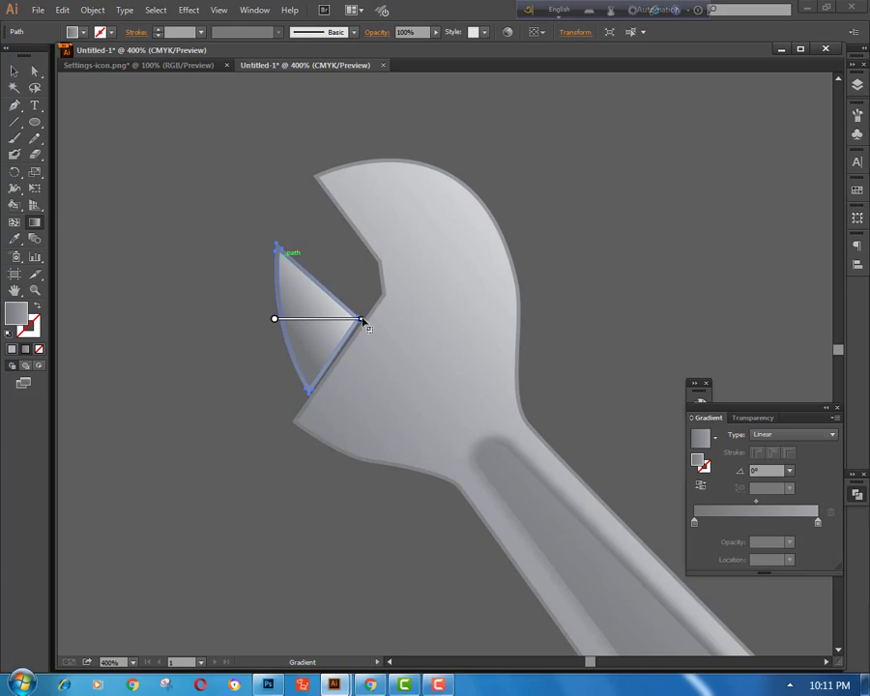
mouse_move(367, 318)
mouse_down()
mouse_move(359, 267)
mouse_move(358, 288)
mouse_up()
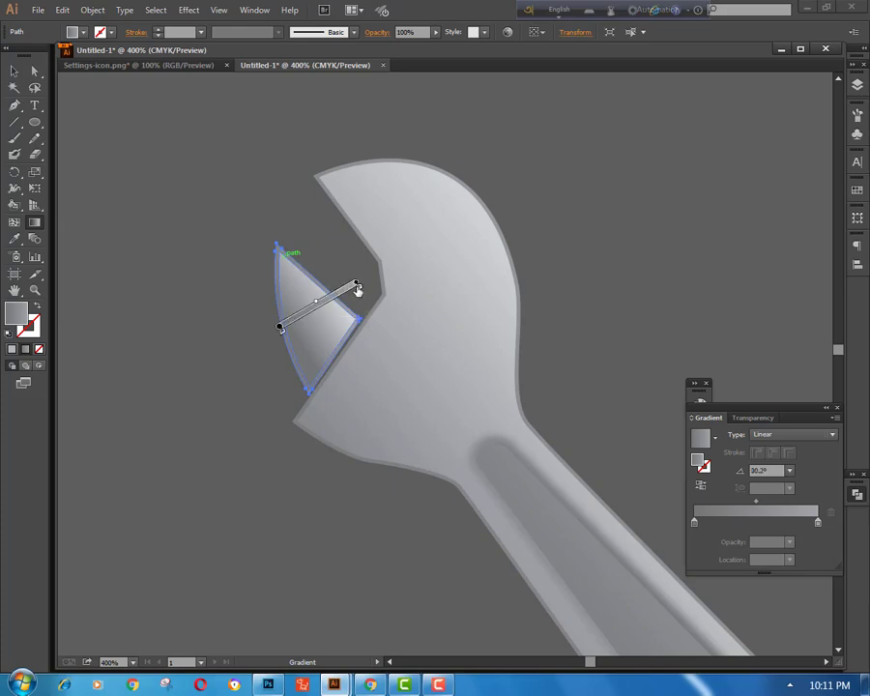
double_click(358, 287)
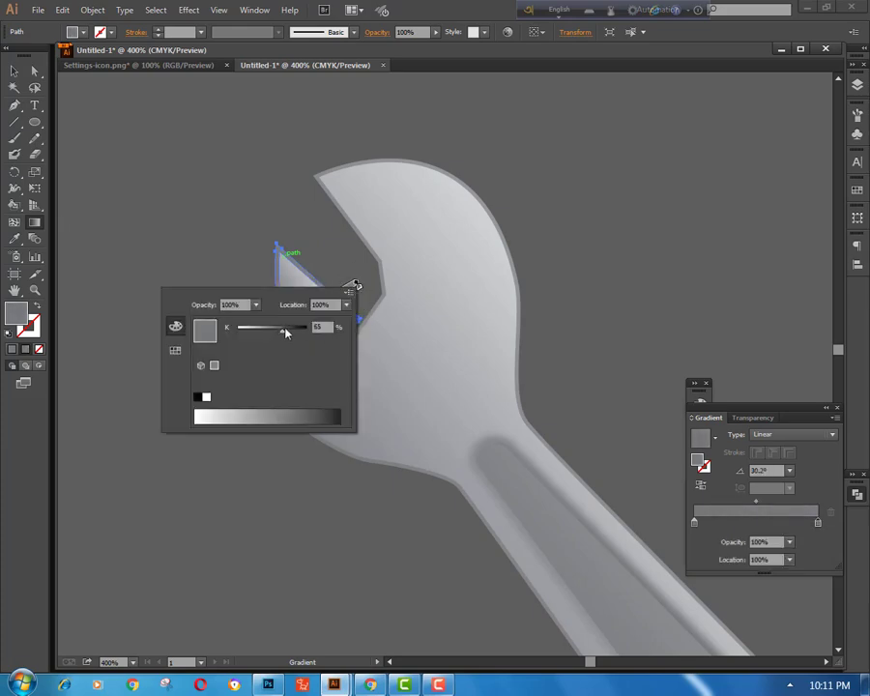
key(v)
click(210, 316)
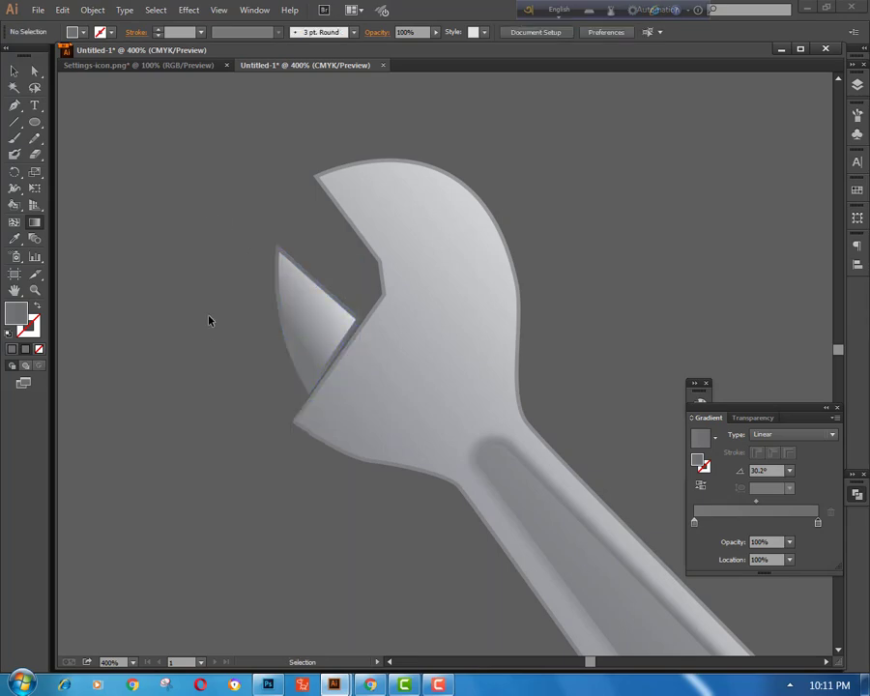
- Select the jaw piece together with its offset edge and nudge them left and down, slightly away from the wrench body
key(g)
scroll(217, 387, down, 2)
click(317, 274)
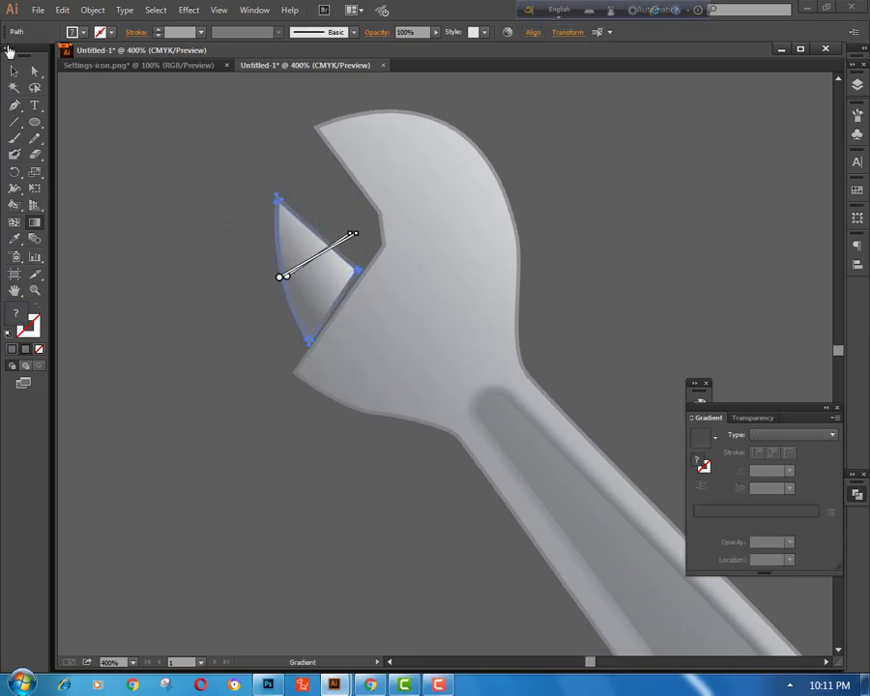
click(14, 71)
drag(171, 152, 283, 225)
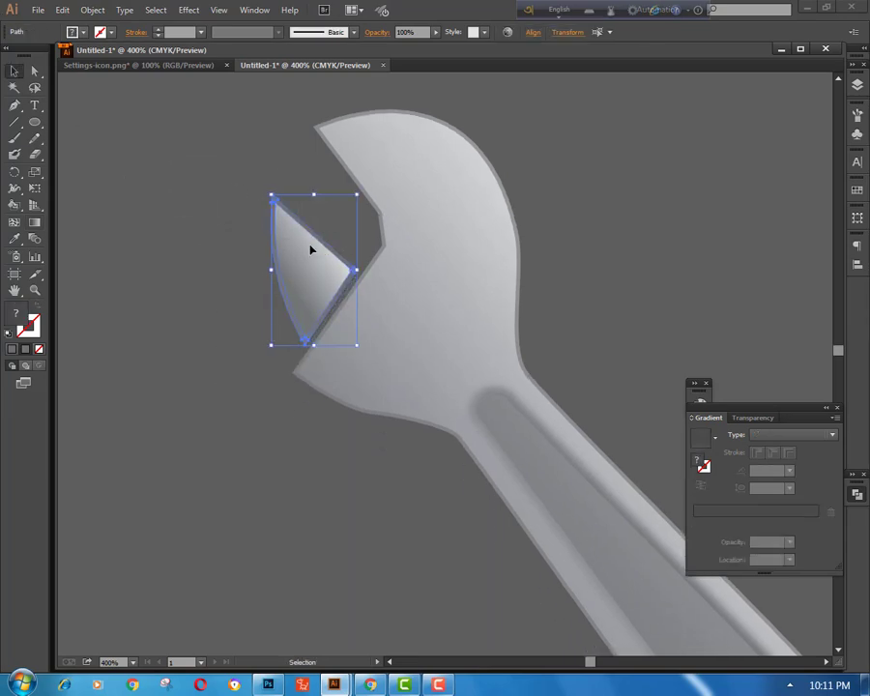
key(Left)
key(Down)
key(Down)
key(Left)
key(Left)
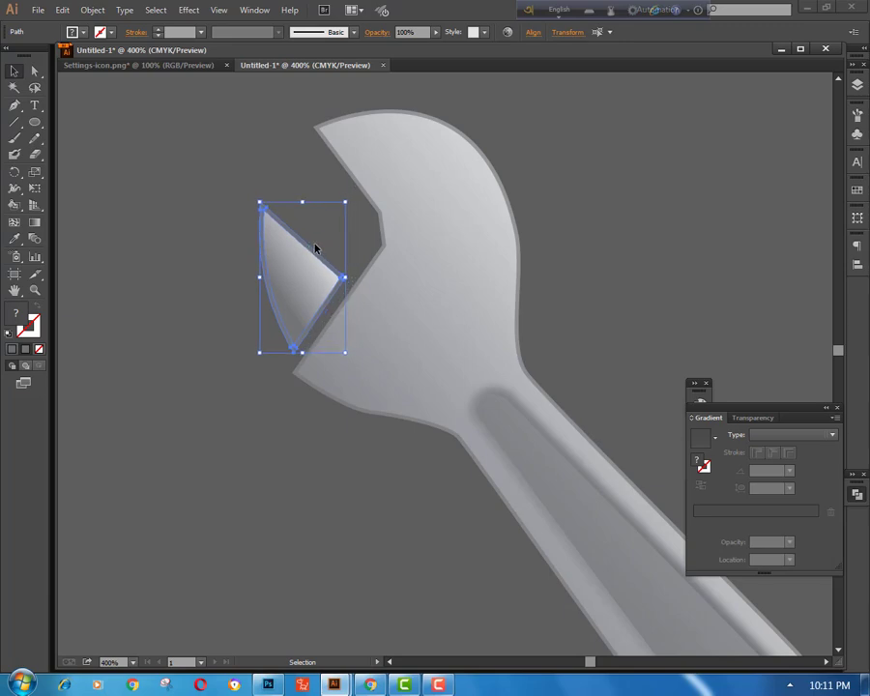
key(Down)
key(Down)
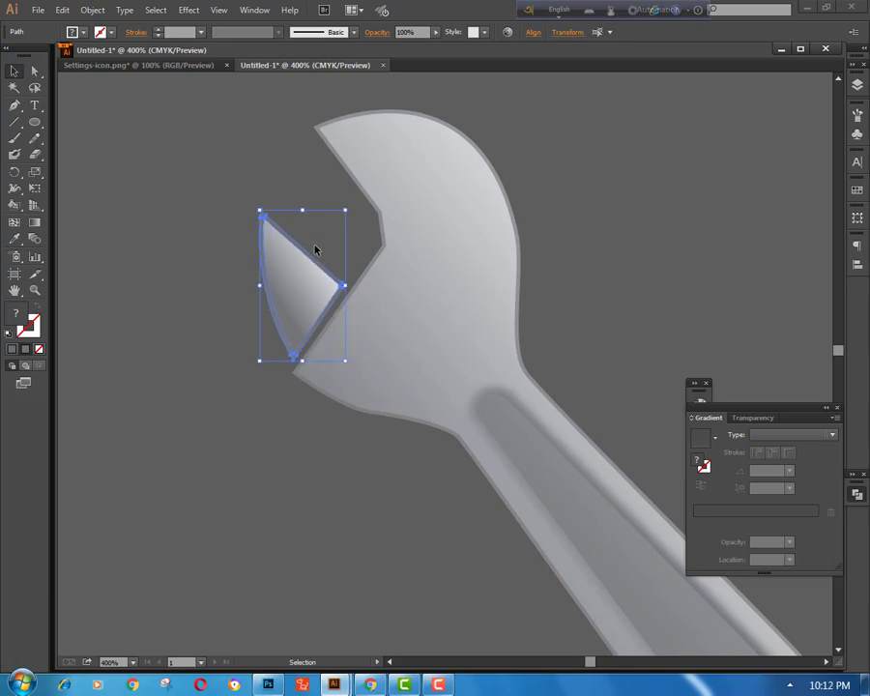
key(a)
click(160, 165)
- Shift the gradient on the jaw's offset edge outward to the lower left, keeping its 30.2° angle
key(ctrl+minus)
key(ctrl+minus)
key(ctrl+minus)
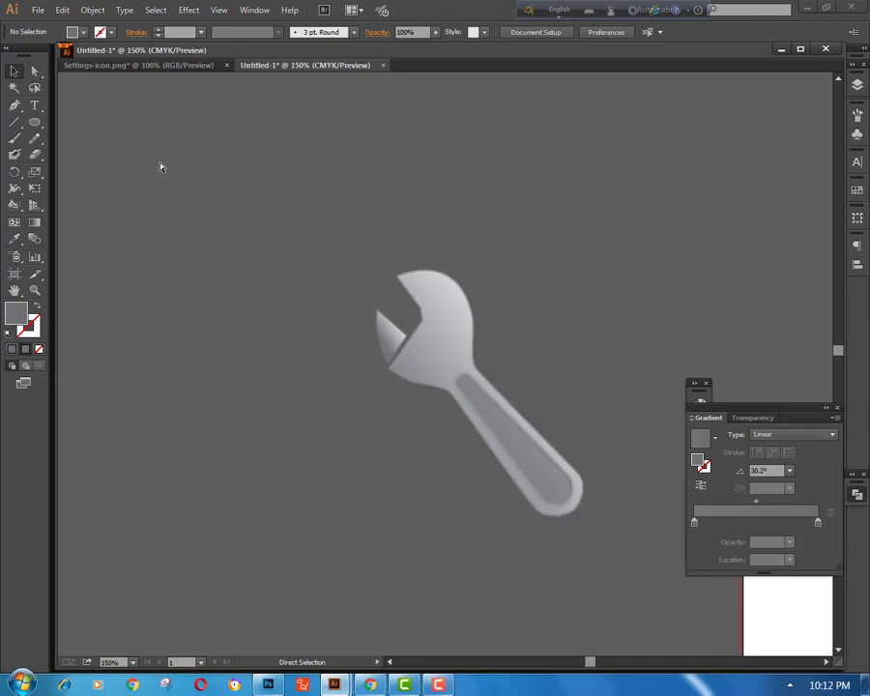
key(ctrl+minus)
key(ctrl+plus)
key(ctrl+plus)
key(ctrl+plus)
key(ctrl+plus)
drag(171, 169, 250, 240)
key(ctrl+plus)
click(217, 242)
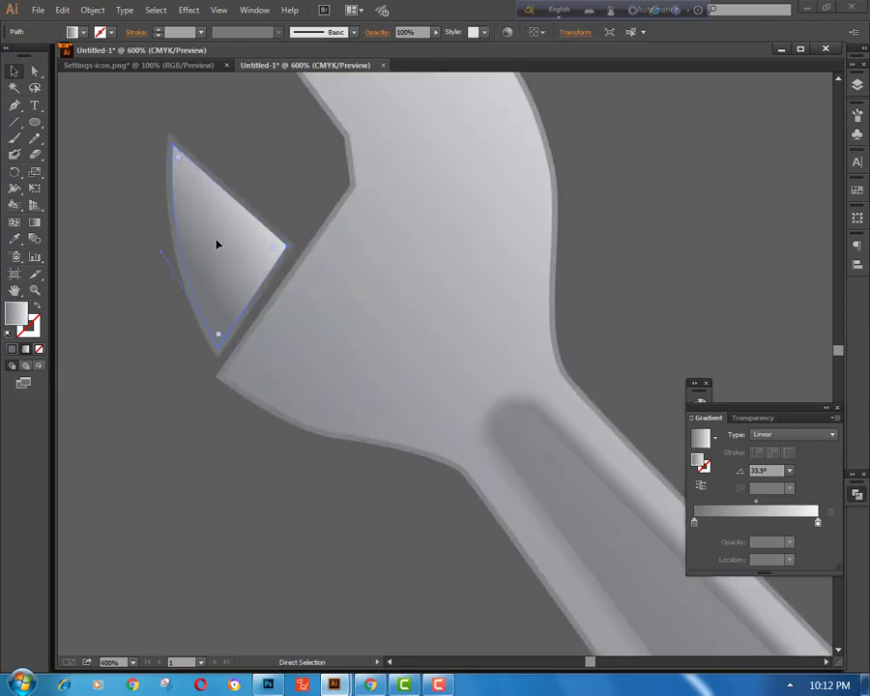
click(114, 196)
click(171, 188)
key(v)
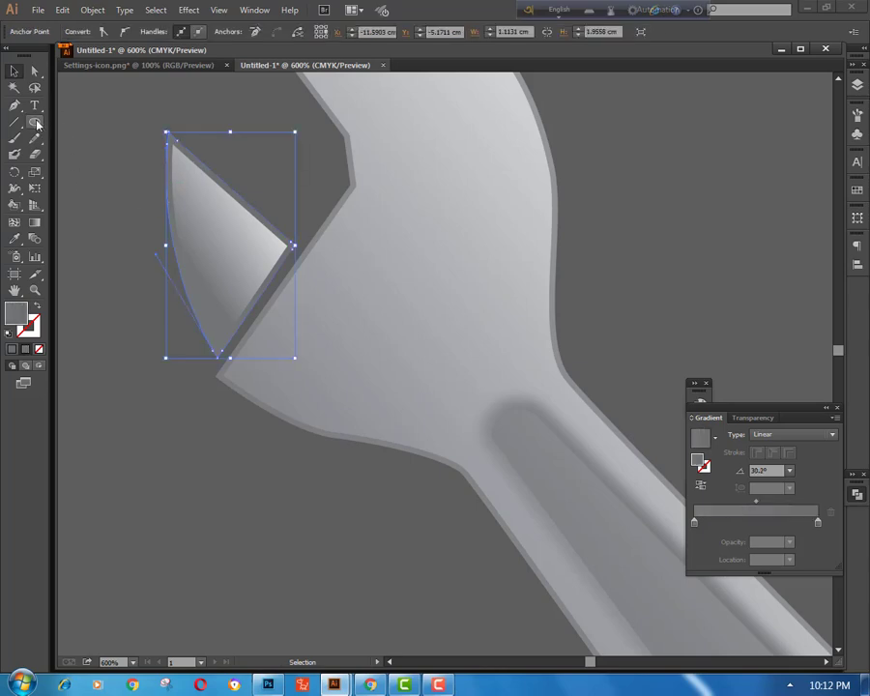
click(35, 221)
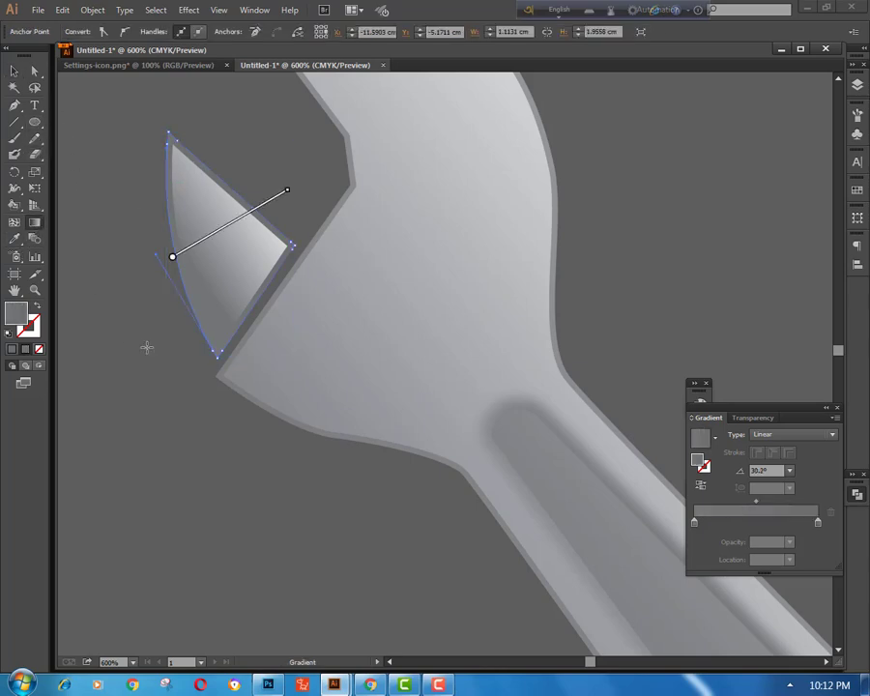
drag(175, 259, 152, 271)
- Set the gradient of the jaw's offset edge to 64% black at the start stop and 71% black at the end stop
double_click(152, 272)
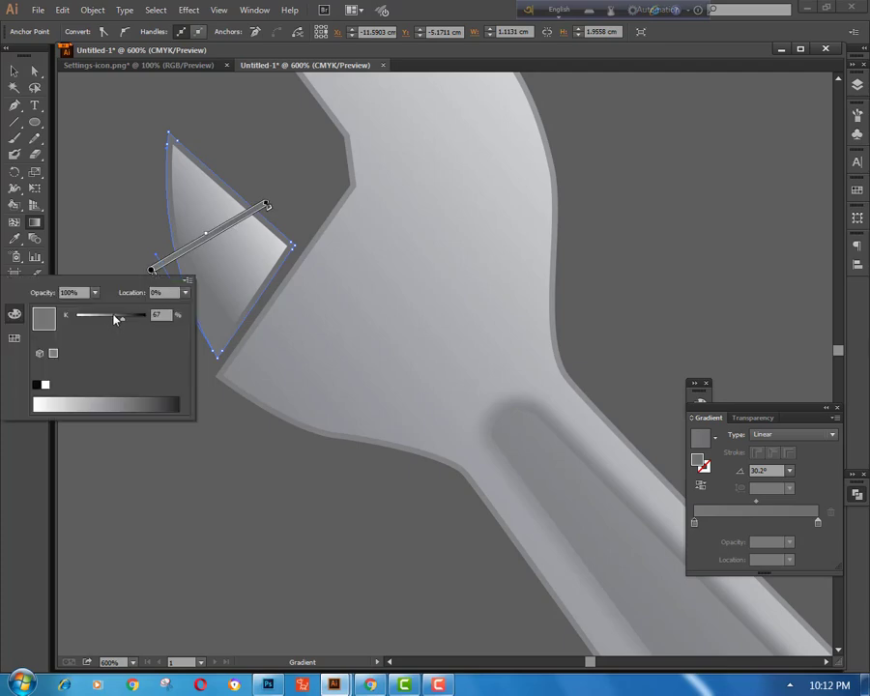
drag(114, 319, 114, 321)
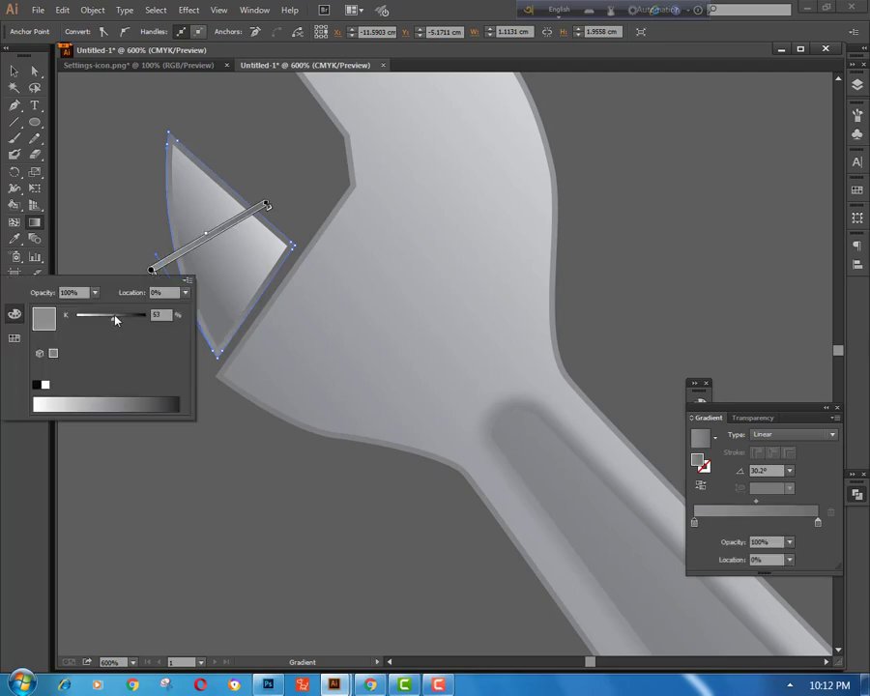
drag(117, 319, 124, 319)
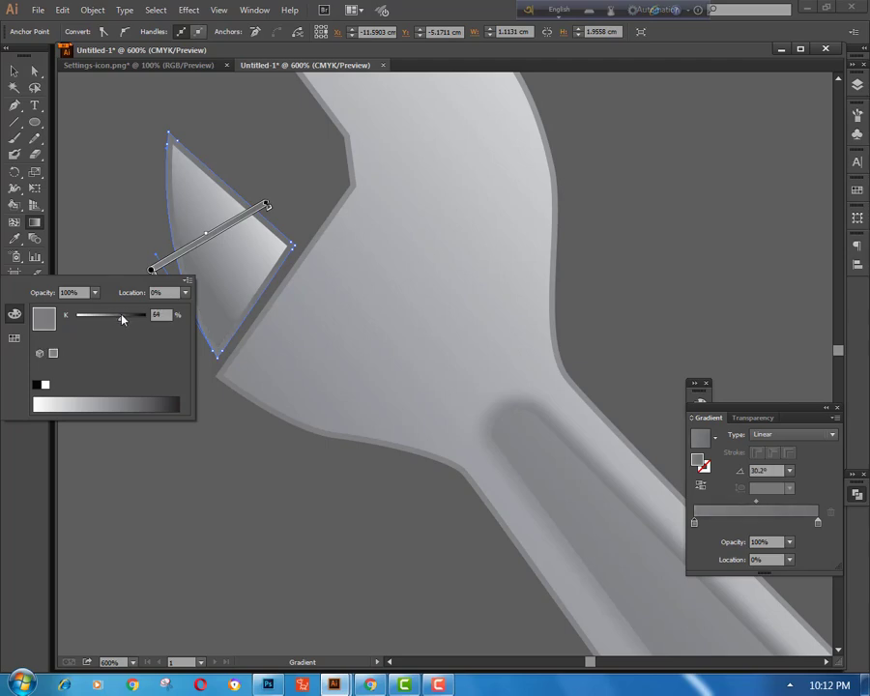
click(268, 209)
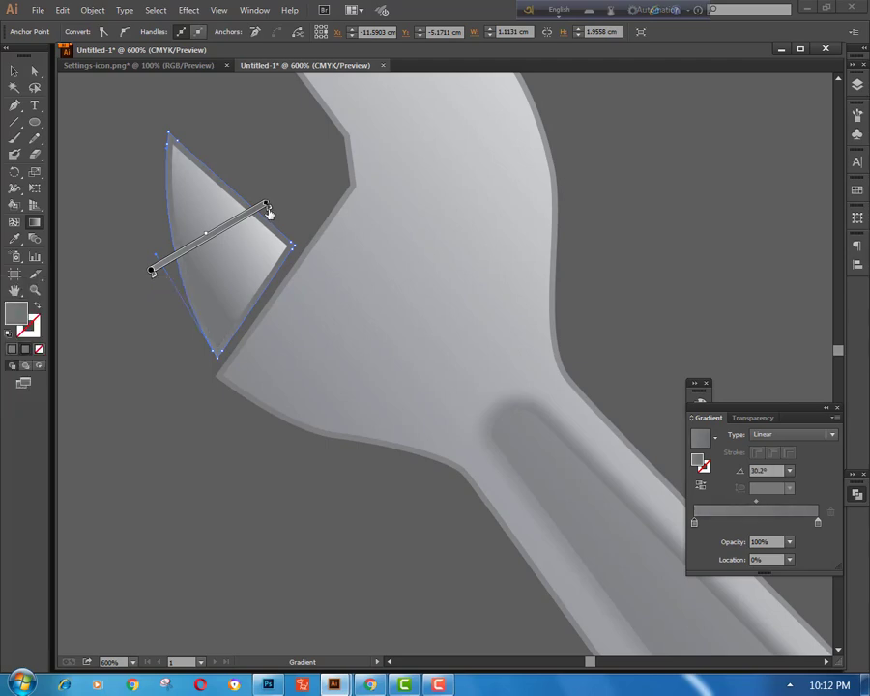
double_click(266, 209)
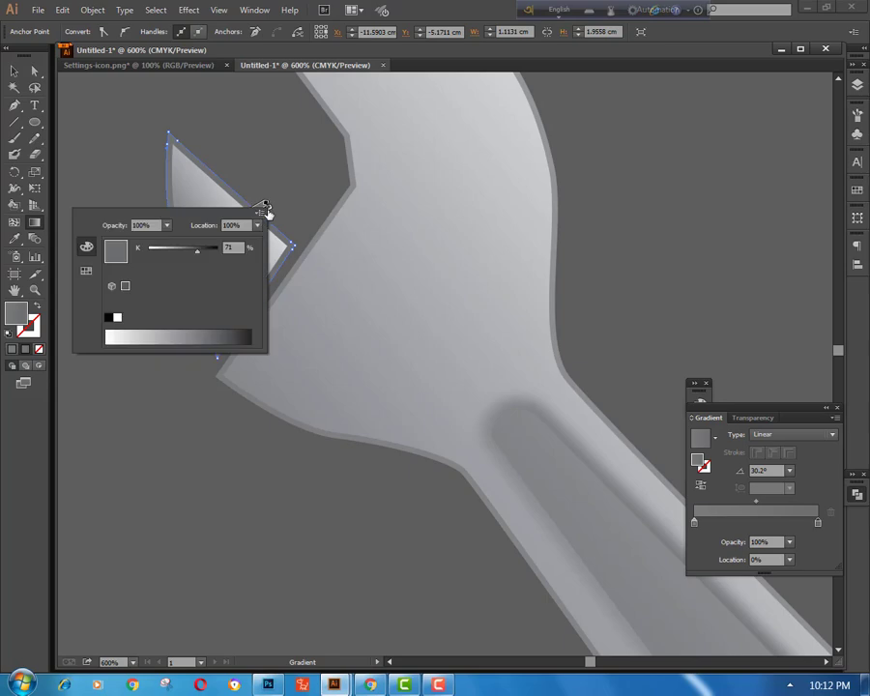
click(202, 252)
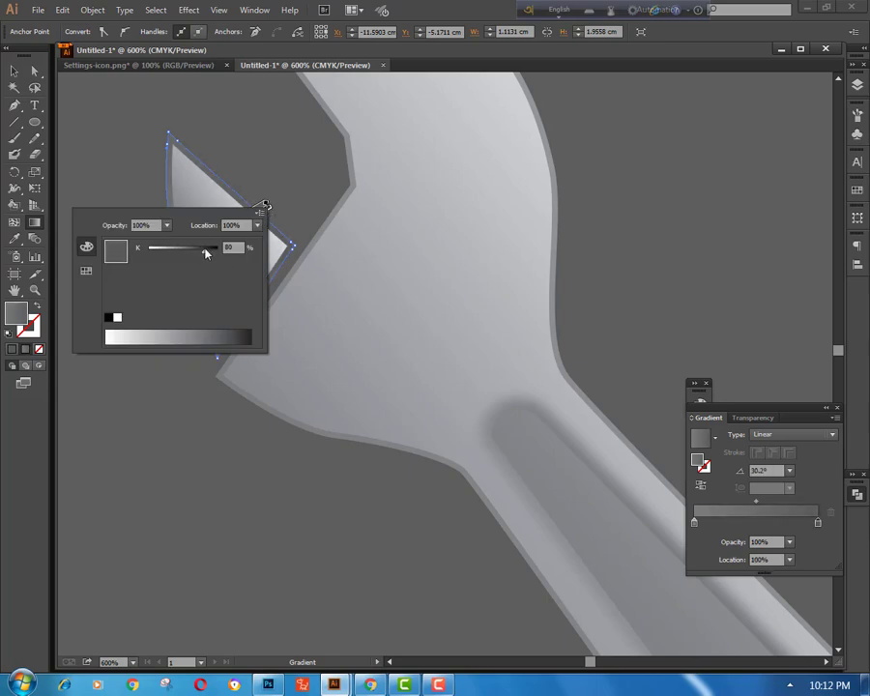
drag(201, 253, 194, 252)
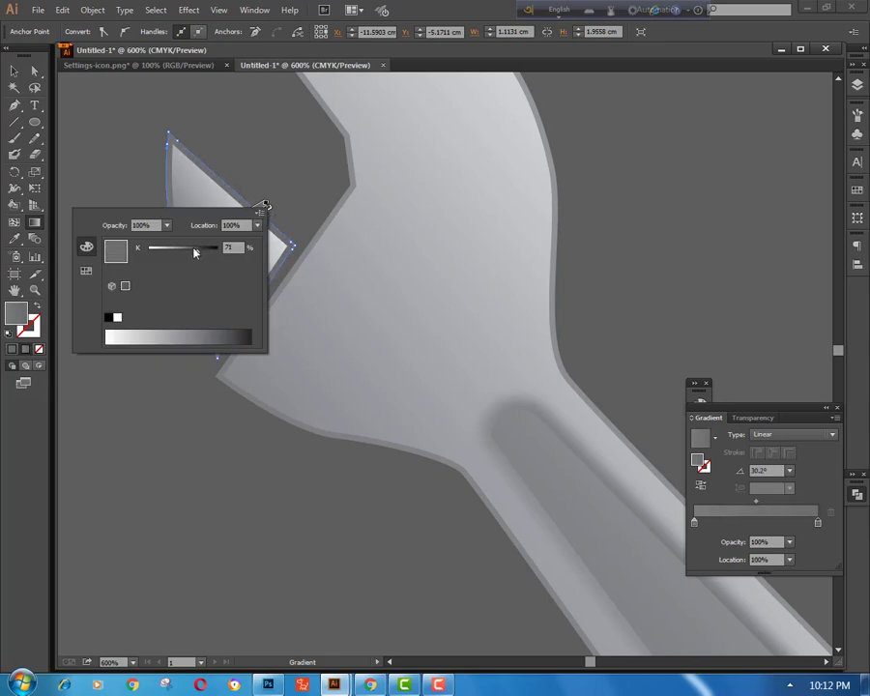
click(85, 129)
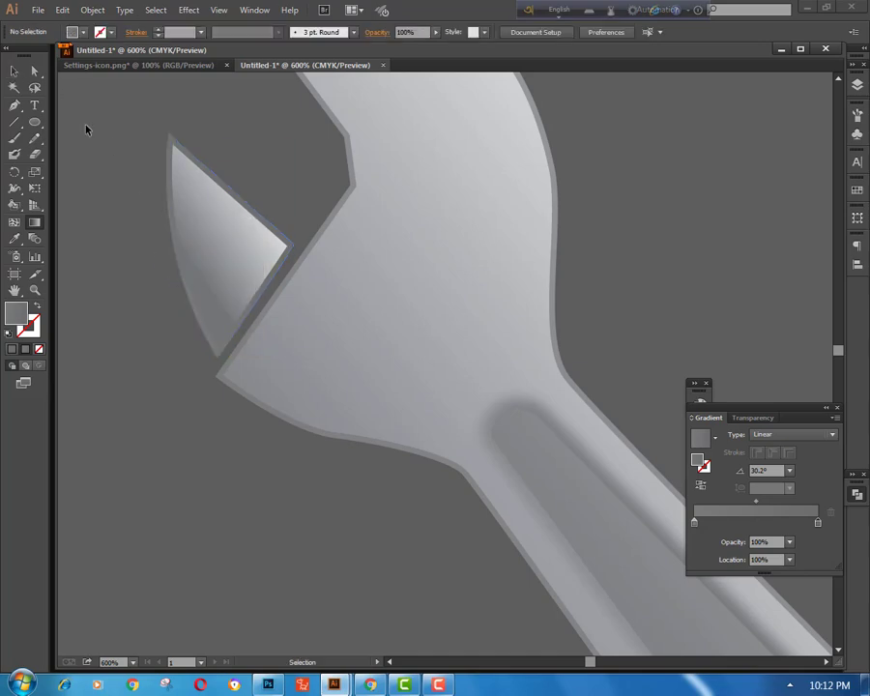
- Examine the shading of the wrench body and jaw up close and at overall size
key(ctrl+minus)
key(ctrl+plus)
key(g)
scroll(310, 252, up, 2)
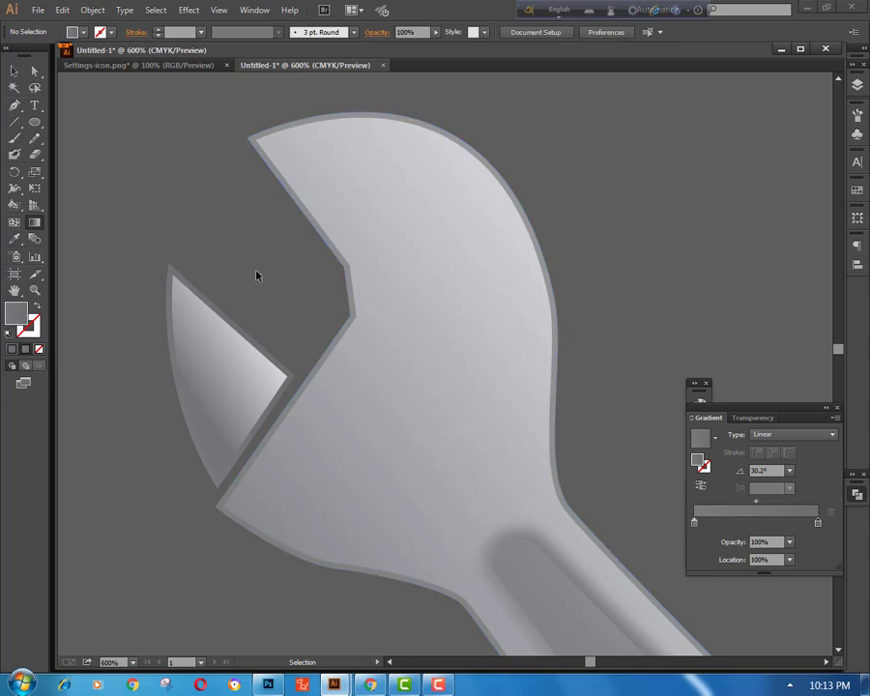
click(333, 145)
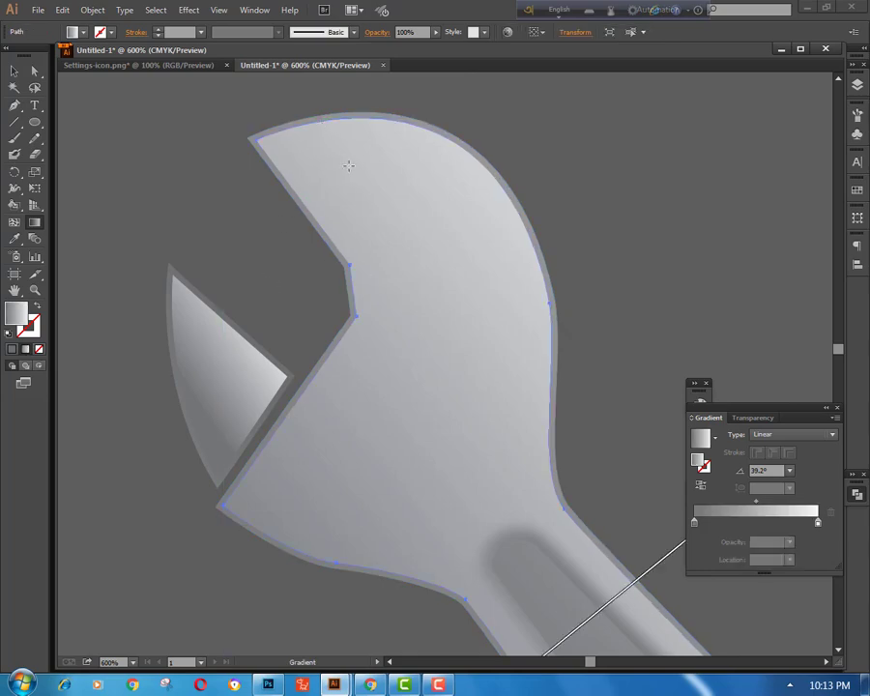
click(15, 70)
click(83, 149)
click(275, 141)
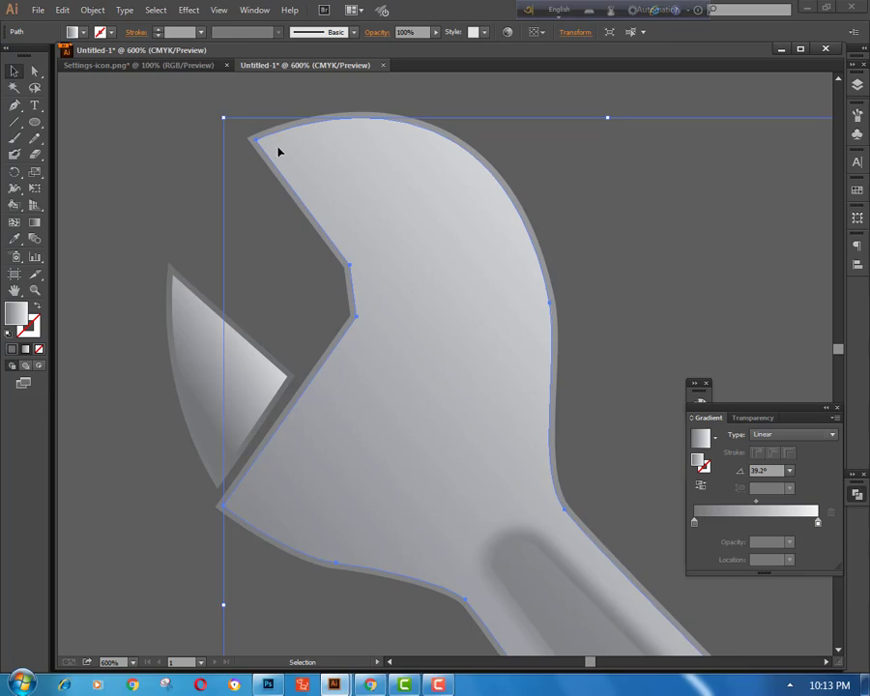
click(141, 158)
key(ctrl+minus)
key(ctrl+minus)
key(ctrl+minus)
key(ctrl+minus)
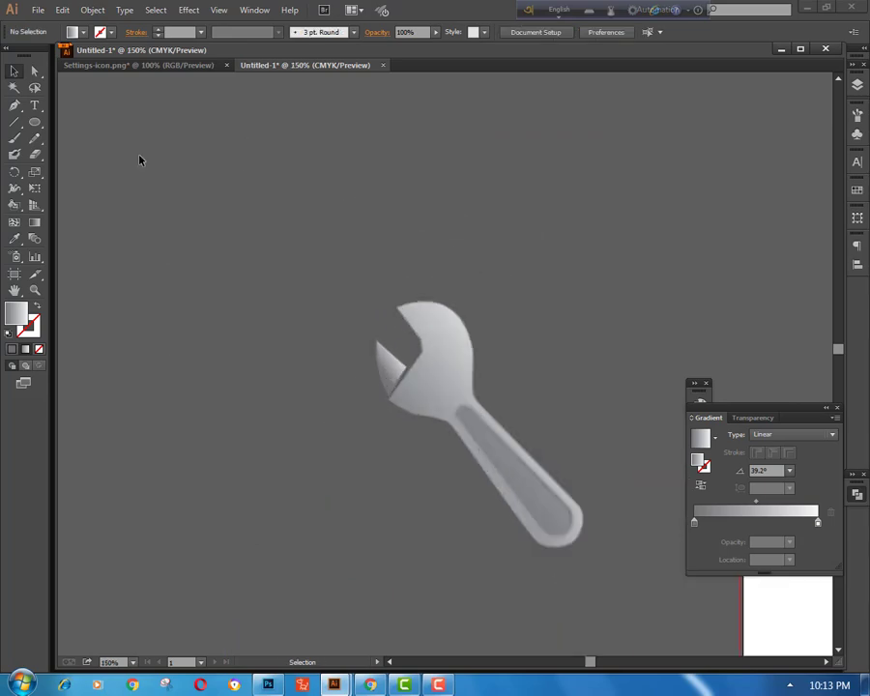
- Draw a narrow upright rectangle about 0.31 cm wide and 1.39 cm high beside the wrench, below the jaw
drag(380, 368, 248, 405)
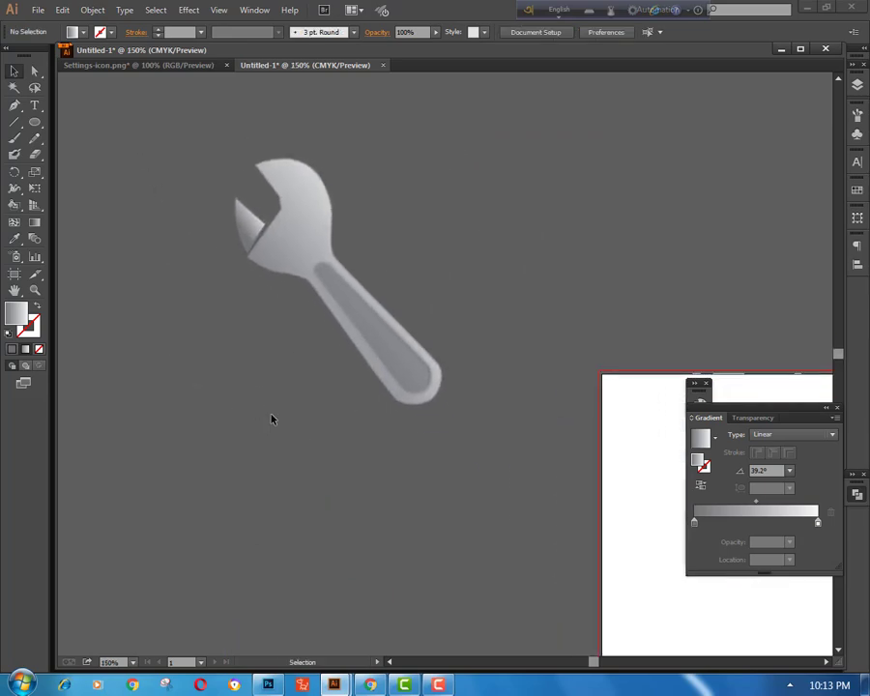
key(ctrl+plus)
key(ctrl+plus)
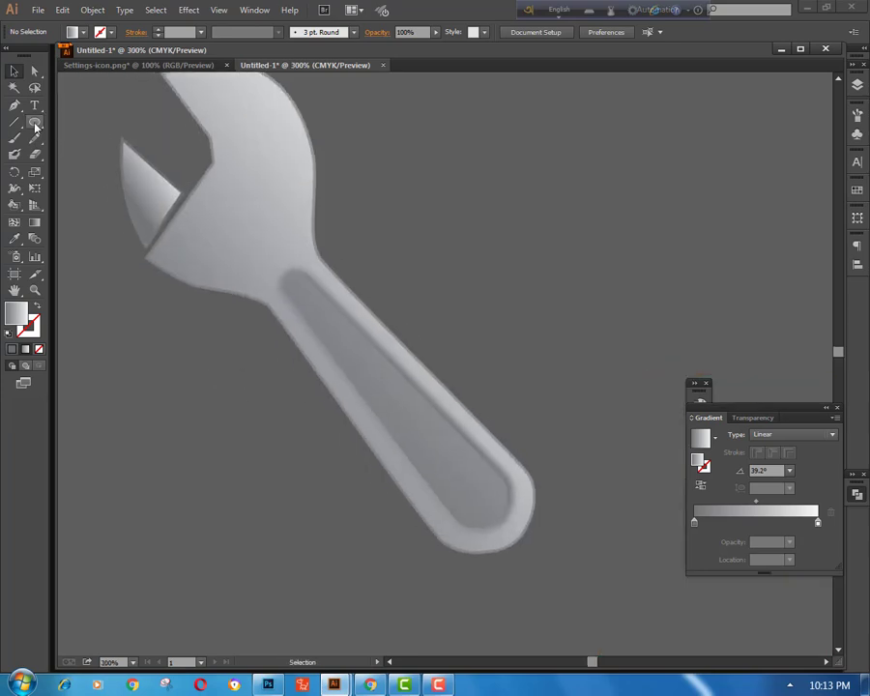
drag(35, 122, 69, 123)
mouse_move(118, 295)
mouse_down()
mouse_move(133, 375)
mouse_move(141, 377)
mouse_up()
- Run the rectangle's gradient across its width at about 7.3° and set the end stop to 93% black
key(g)
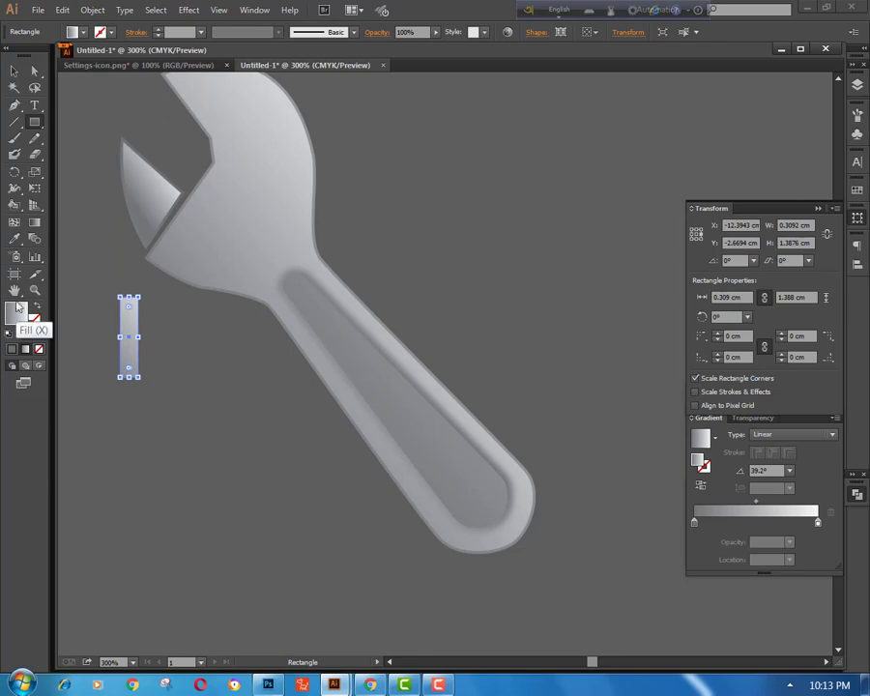
mouse_move(178, 295)
mouse_down()
mouse_move(197, 354)
mouse_move(189, 335)
mouse_up()
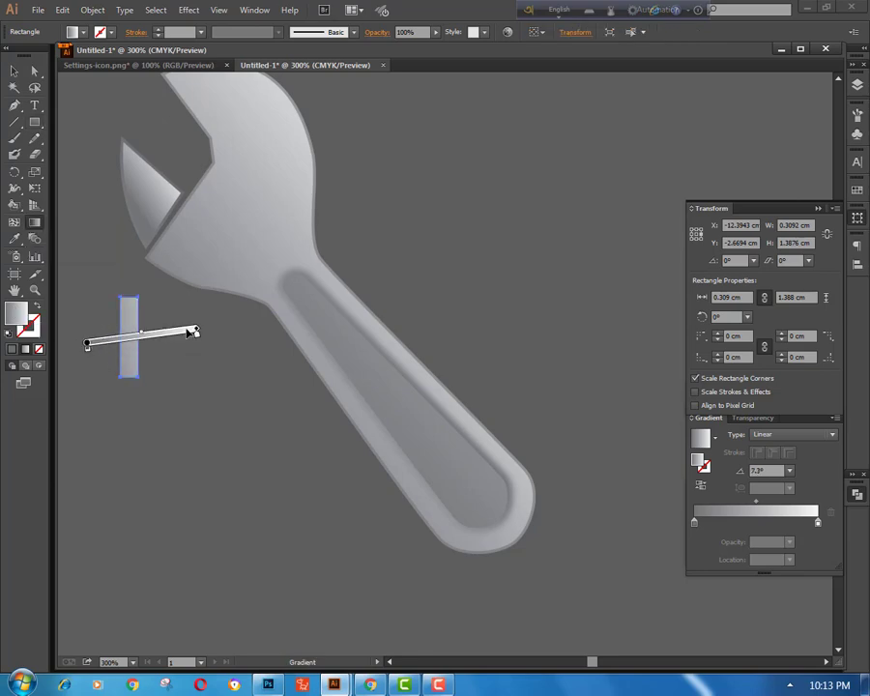
double_click(196, 333)
click(143, 379)
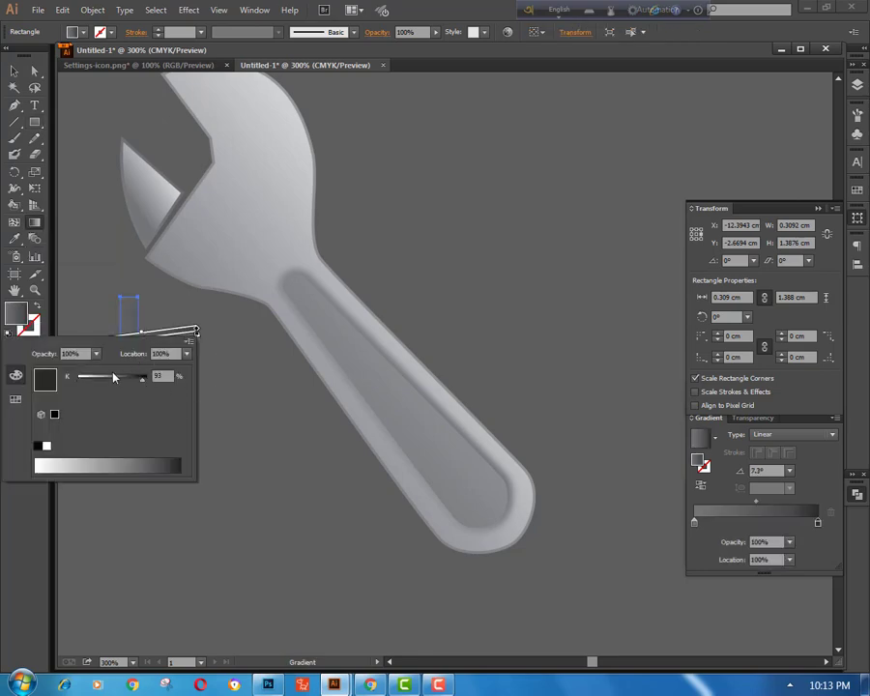
click(233, 420)
key(v)
- Set the rectangle gradient's start stop to 1% black, level it to about 1.1° and pull the dark stop inward
key(g)
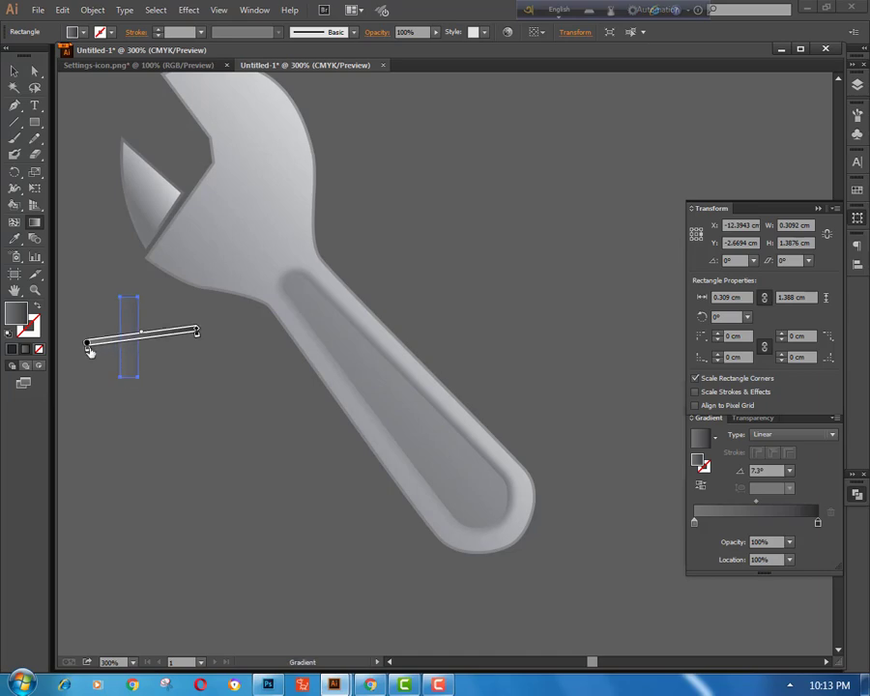
double_click(87, 343)
click(79, 391)
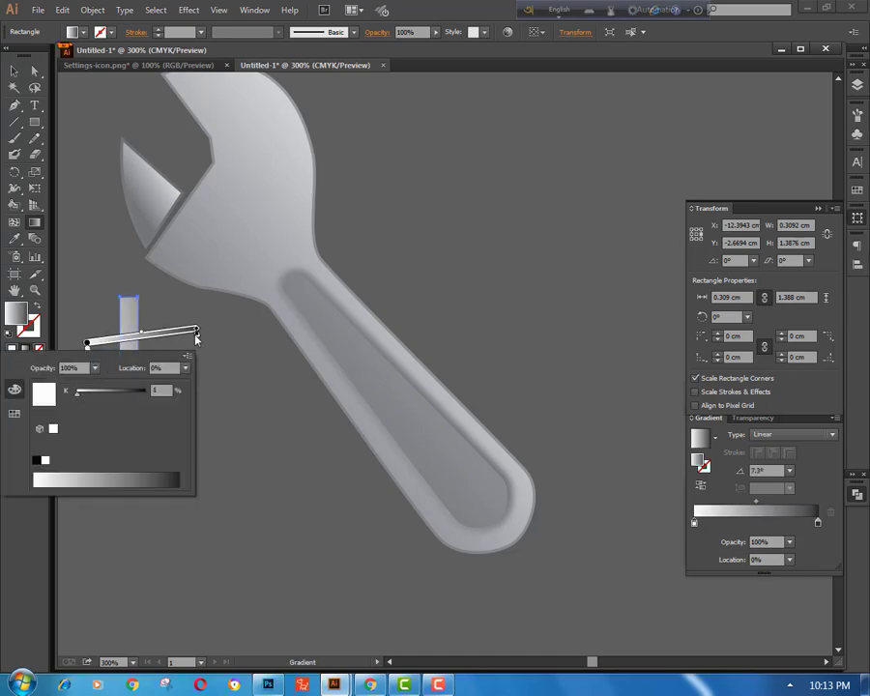
click(185, 336)
mouse_move(187, 338)
mouse_down()
mouse_move(199, 323)
mouse_move(195, 350)
mouse_move(195, 339)
mouse_move(157, 343)
mouse_move(167, 338)
mouse_up()
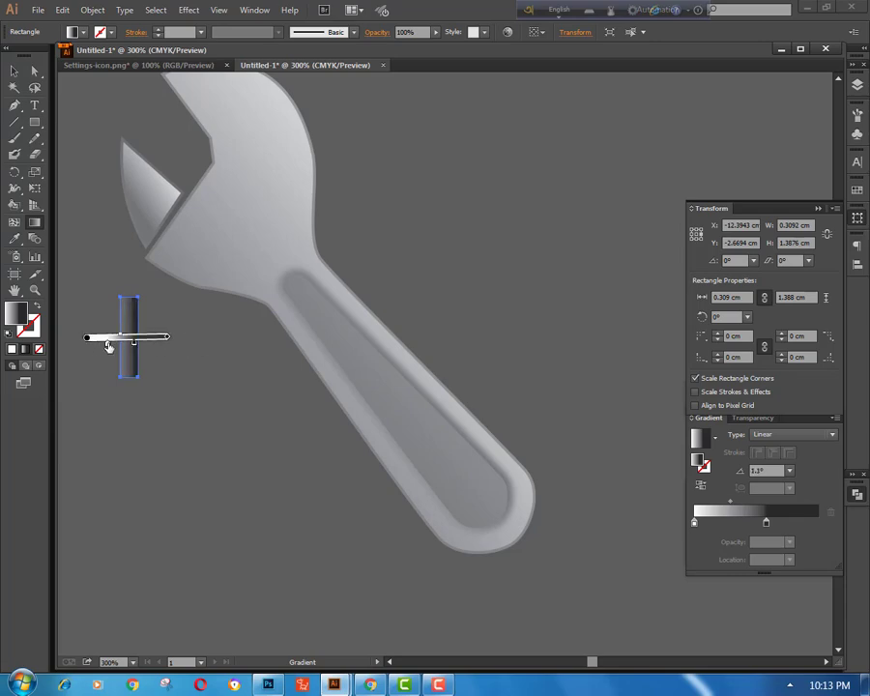
- Pull the light stop of the small rectangle's gradient inward toward its dark stop
drag(88, 341, 136, 341)
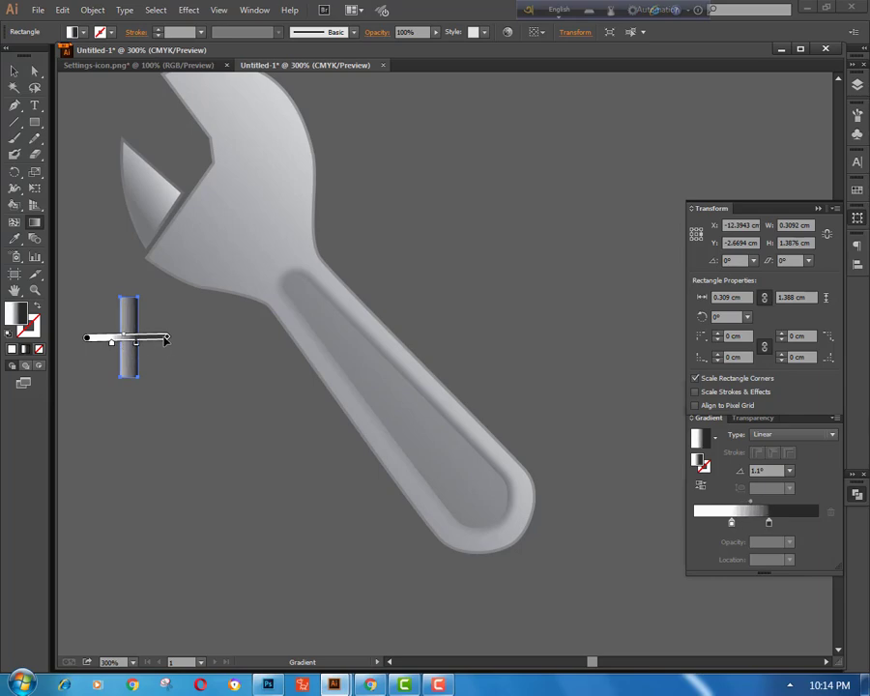
key(v)
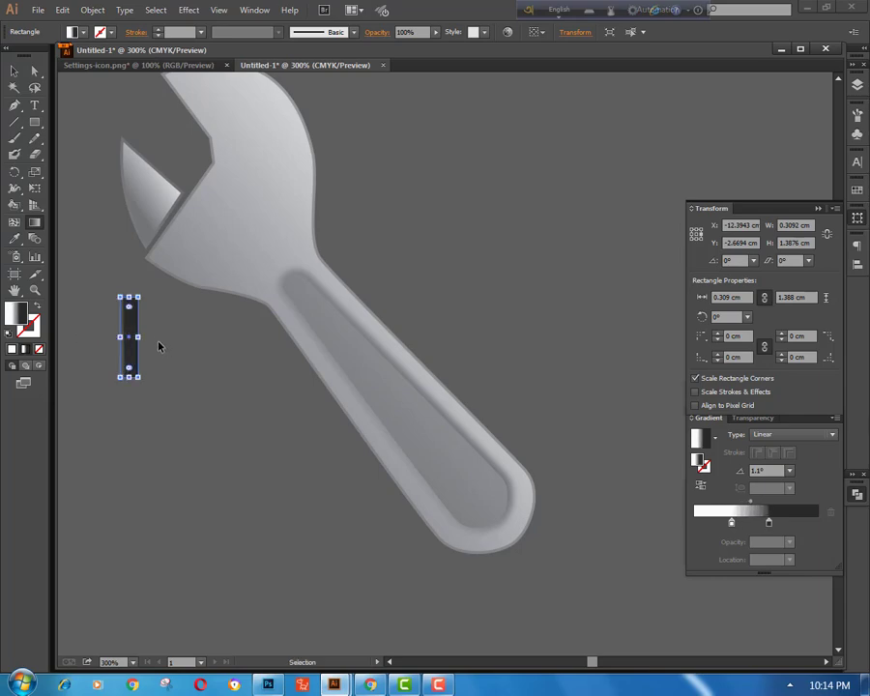
click(150, 308)
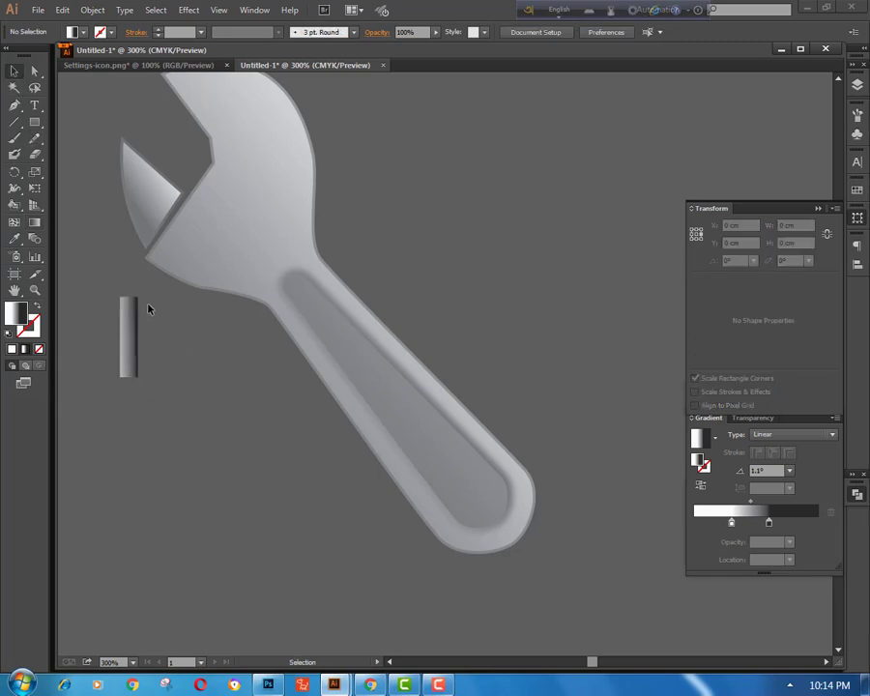
- Rotate the small gradient rectangle to about 320.5° and place it on the wrench head, parallel to the jaw slot
click(134, 312)
drag(152, 299, 238, 226)
click(173, 326)
key(ctrl+minus)
key(ctrl+equal)
key(ctrl+equal)
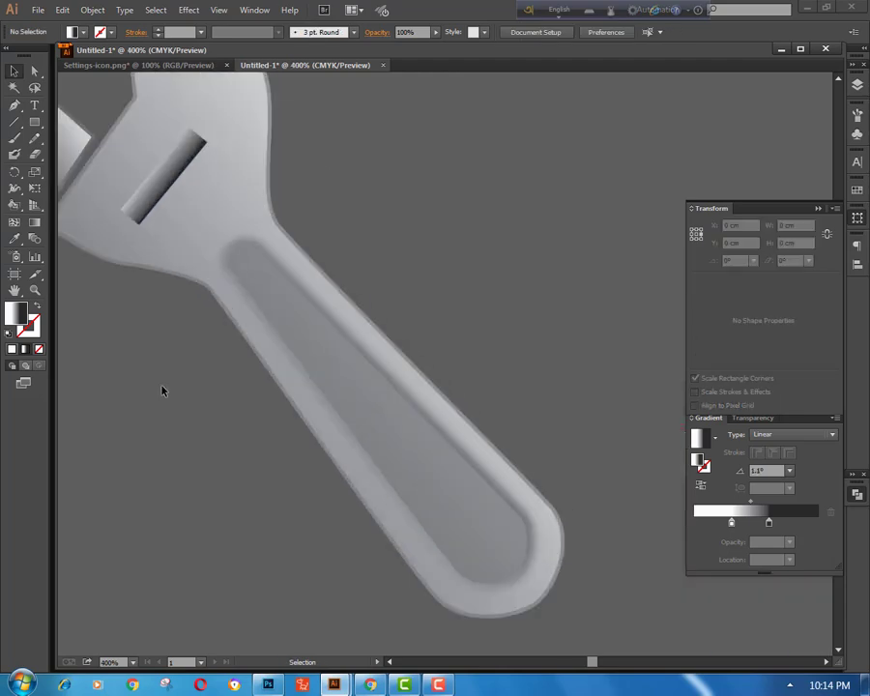
drag(161, 390, 237, 509)
click(272, 287)
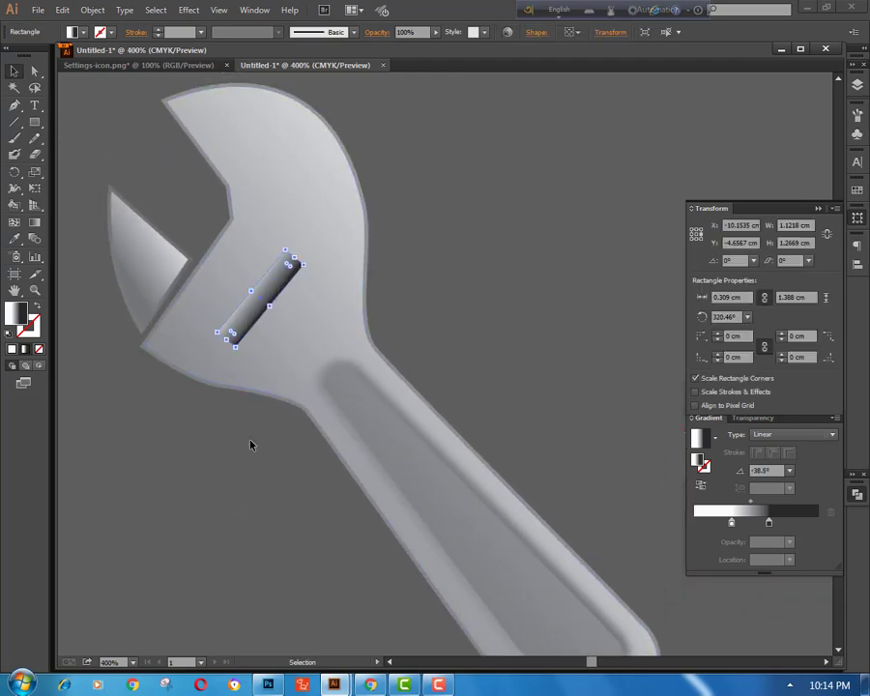
click(251, 445)
- Examine the slanted rectangle on the wrench head at overall size and up close
key(ctrl+minus)
key(ctrl+minus)
key(ctrl+minus)
key(ctrl+equal)
key(ctrl+equal)
key(ctrl+equal)
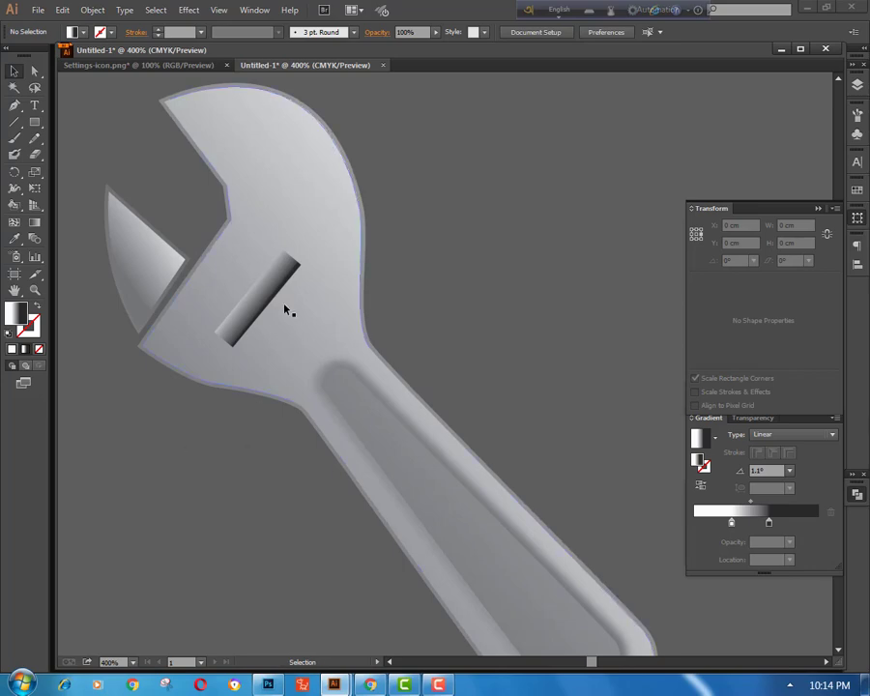
click(287, 311)
click(438, 684)
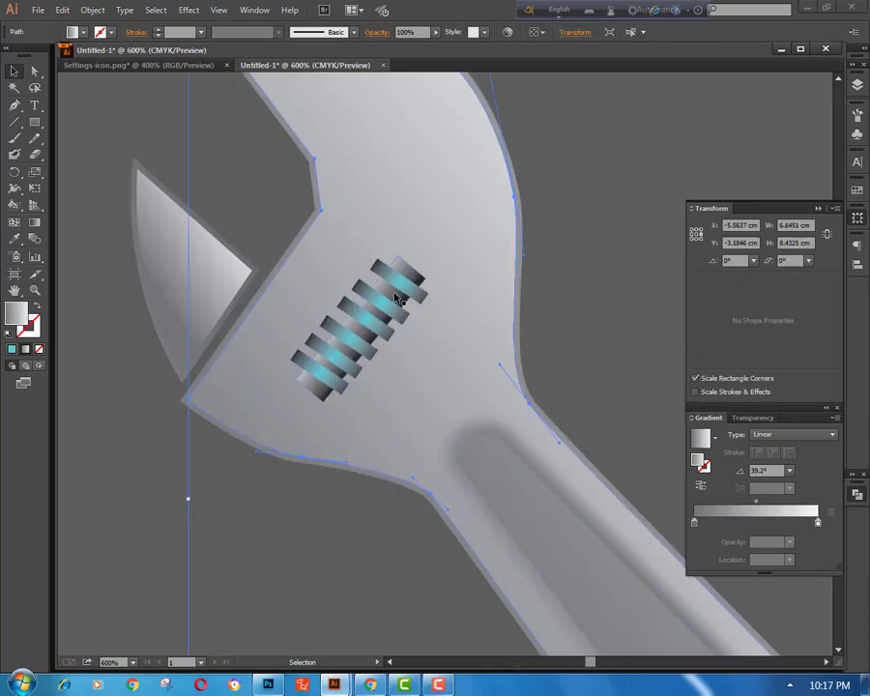
- Show the objects of Layer 1 and lock the second-lowest path in its stack
key(a)
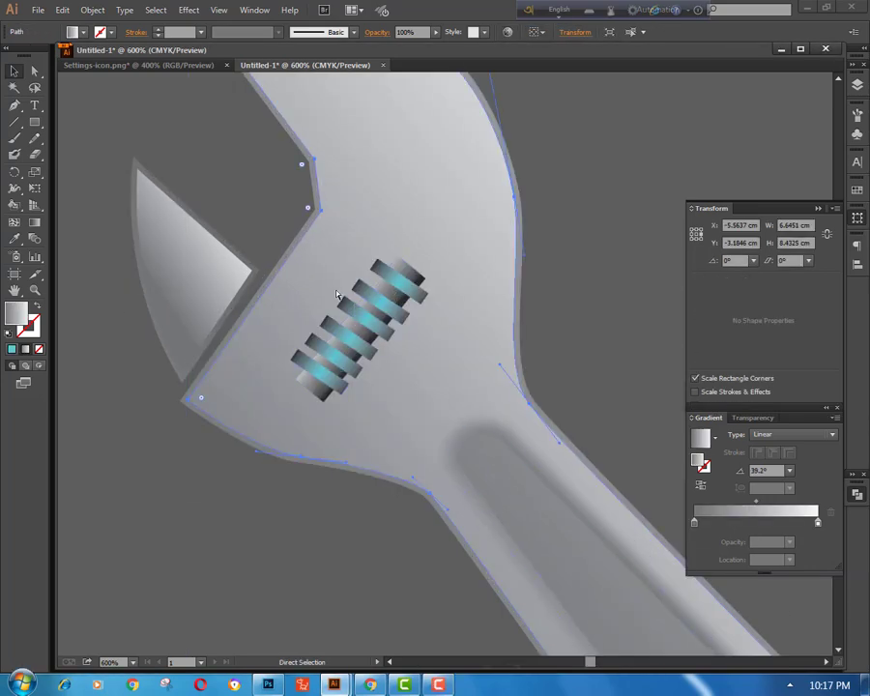
key(ctrl+minus)
key(ctrl+minus)
key(ctrl+minus)
key(v)
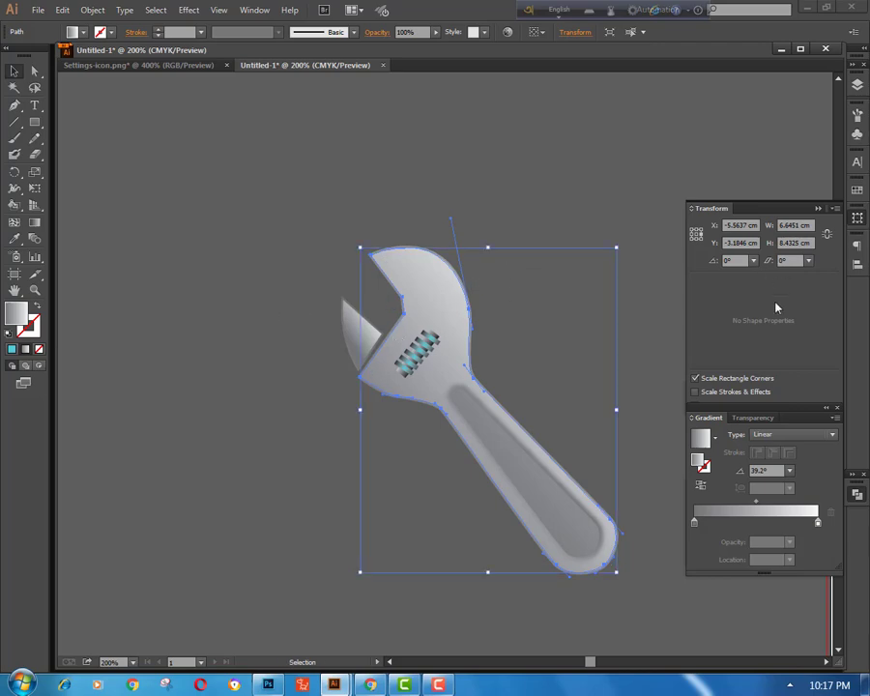
click(856, 84)
click(730, 92)
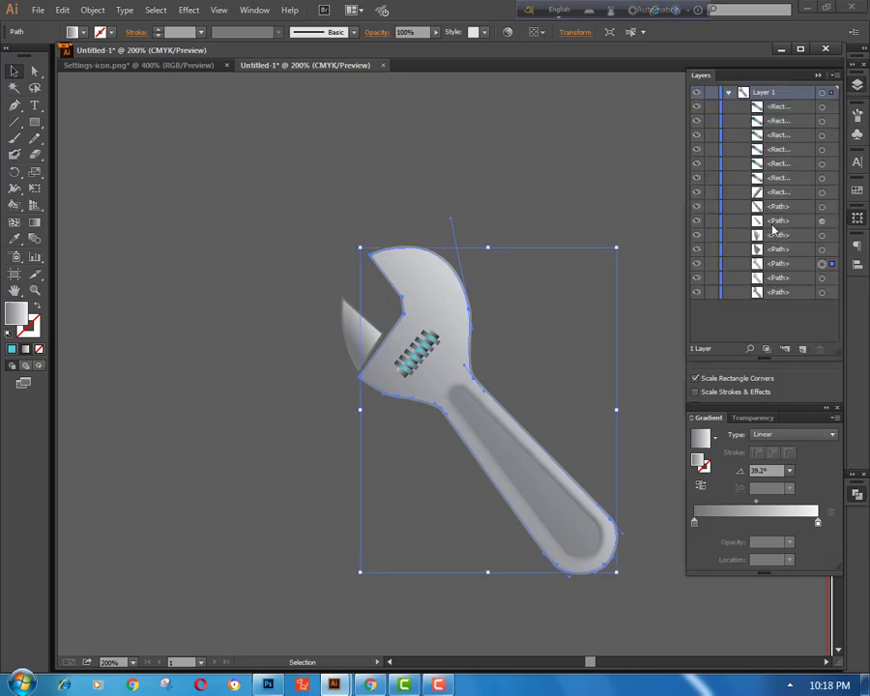
click(711, 279)
- Delete the teal-banded crosswise rectangles and the dark slanted rectangle beneath them from the wrench head
click(461, 295)
drag(429, 345, 333, 480)
key(ctrl+z)
key(Delete)
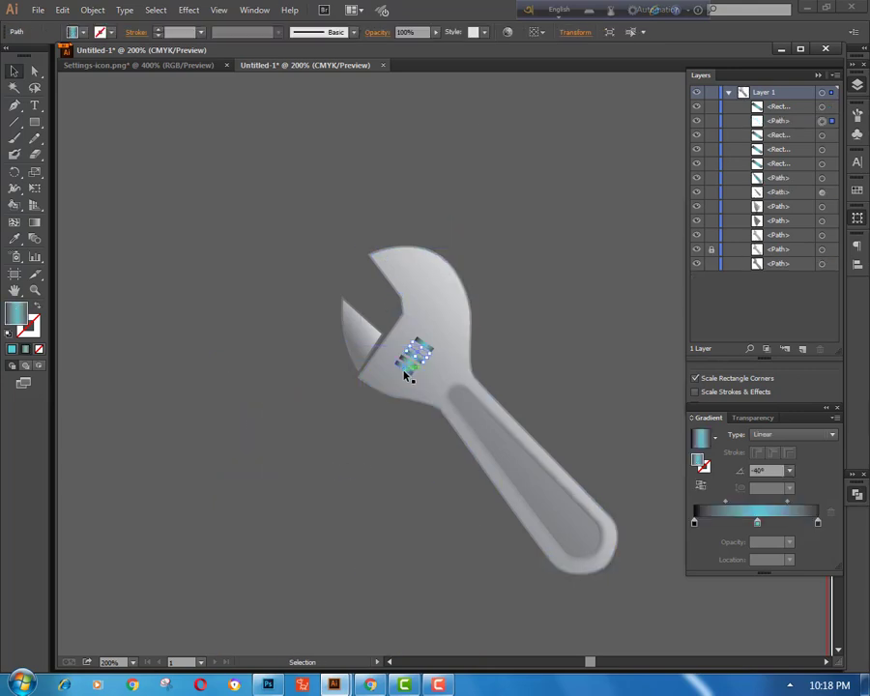
key(Delete)
key(Delete)
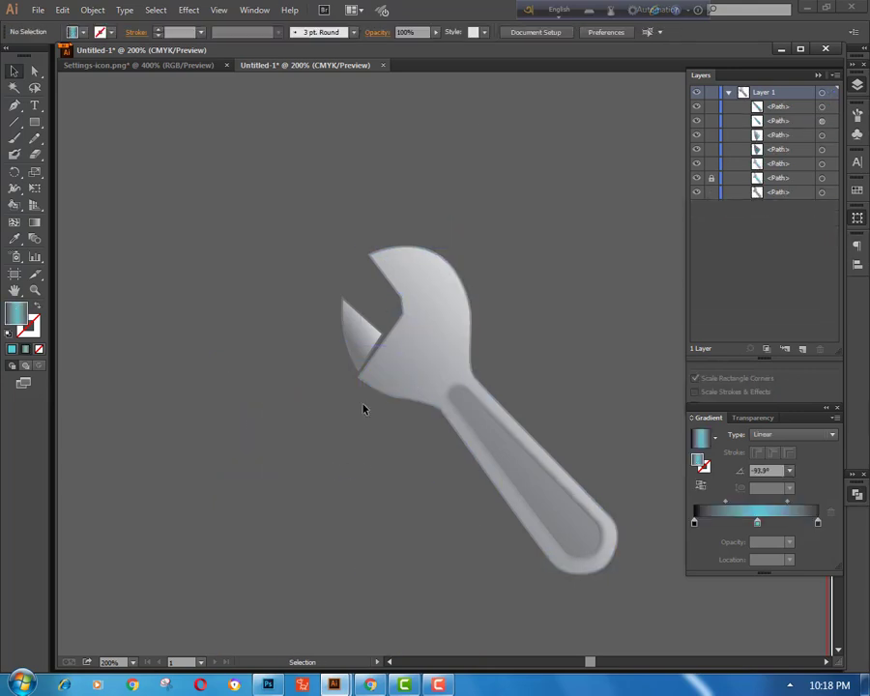
- Draw a narrow upright rectangle about 0.4 cm wide and 1.69 cm high in the empty area beside the jaw
key(ctrl+plus)
key(ctrl+plus)
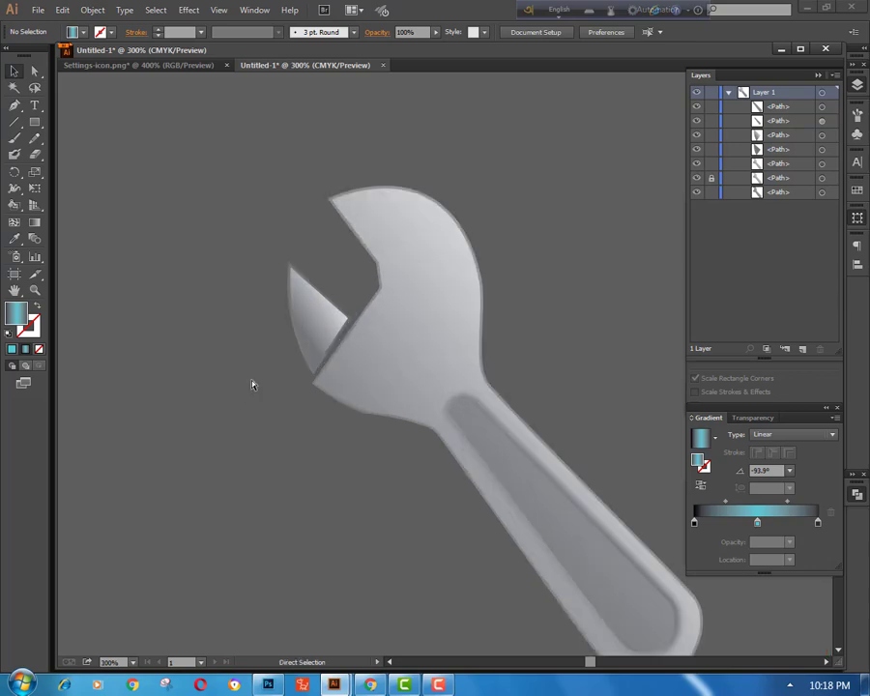
click(35, 121)
drag(191, 228, 221, 357)
- Remove the teal middle stop from the rectangle's gradient and set its end stop to 4.31% black
key(g)
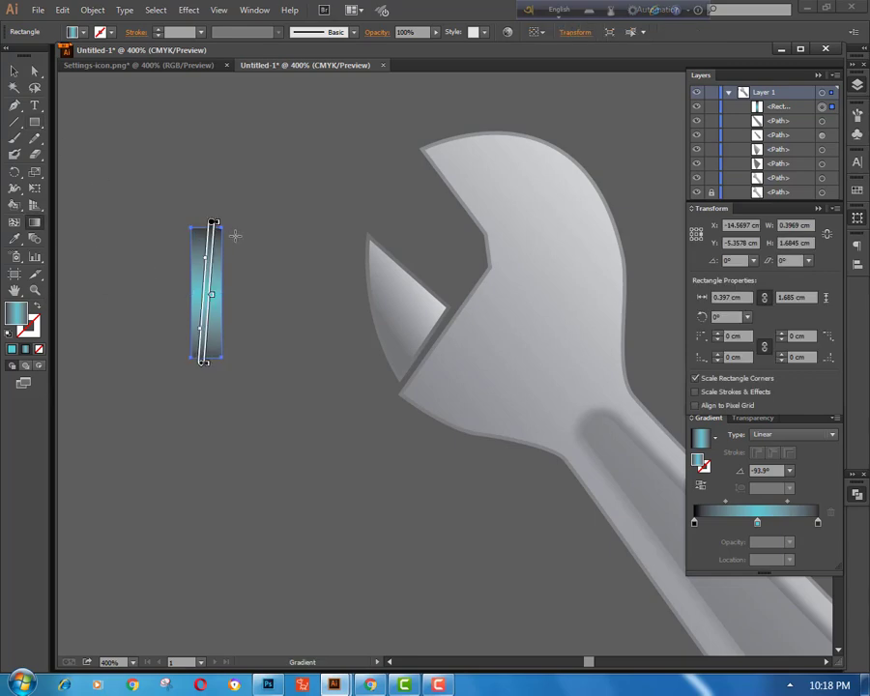
drag(758, 525, 759, 570)
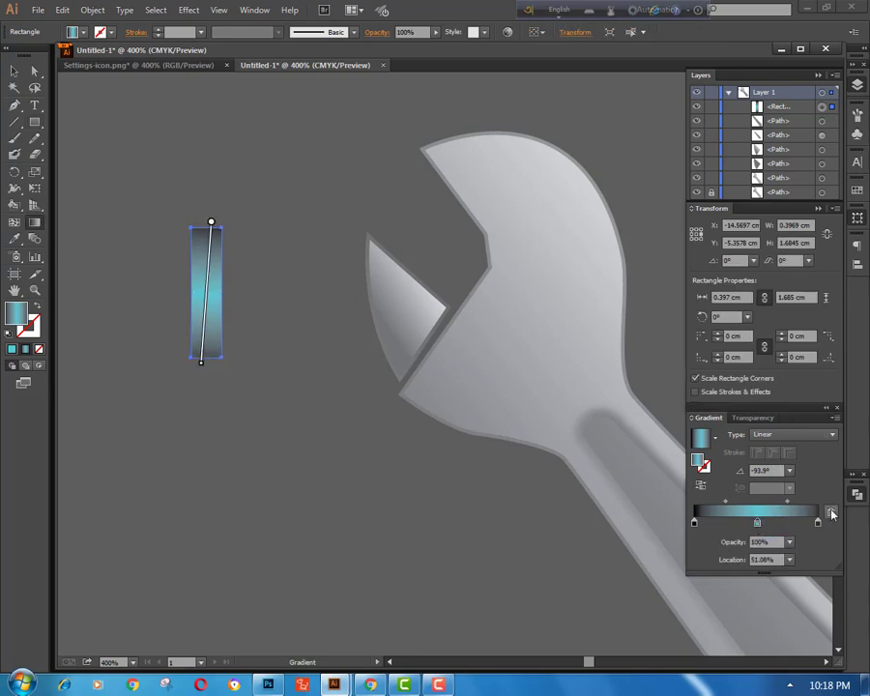
double_click(818, 525)
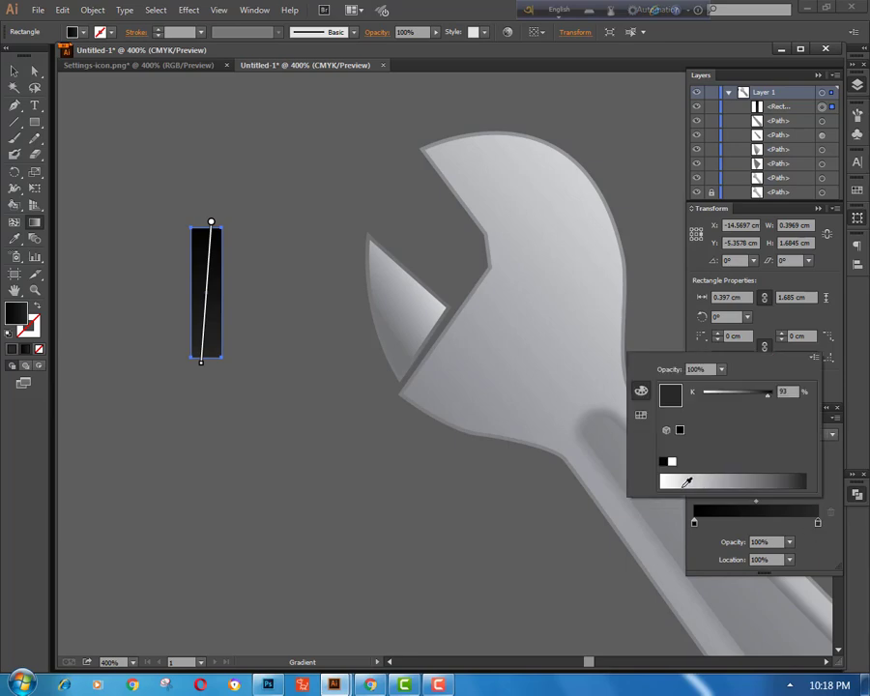
click(660, 484)
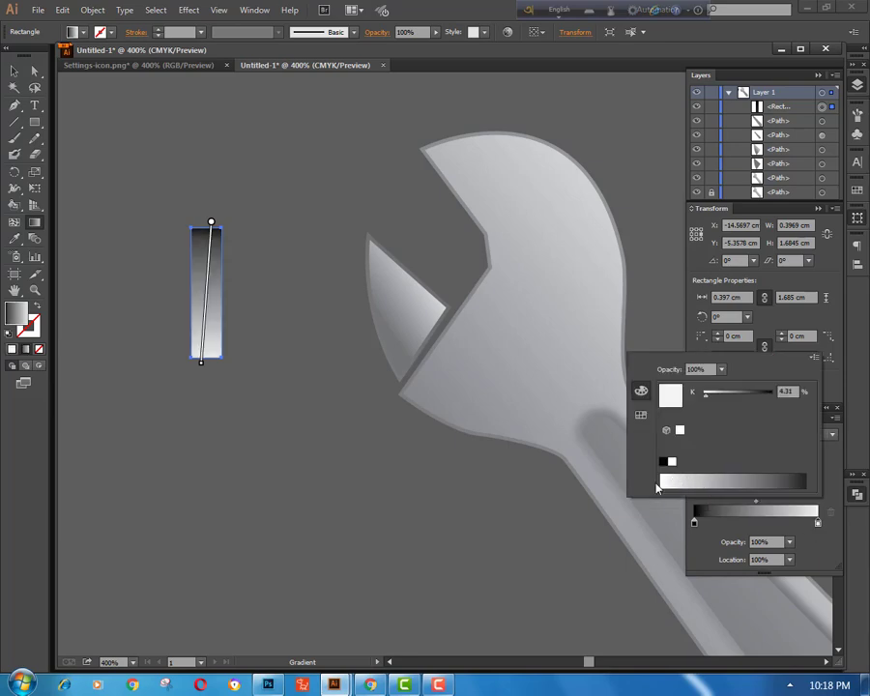
click(204, 368)
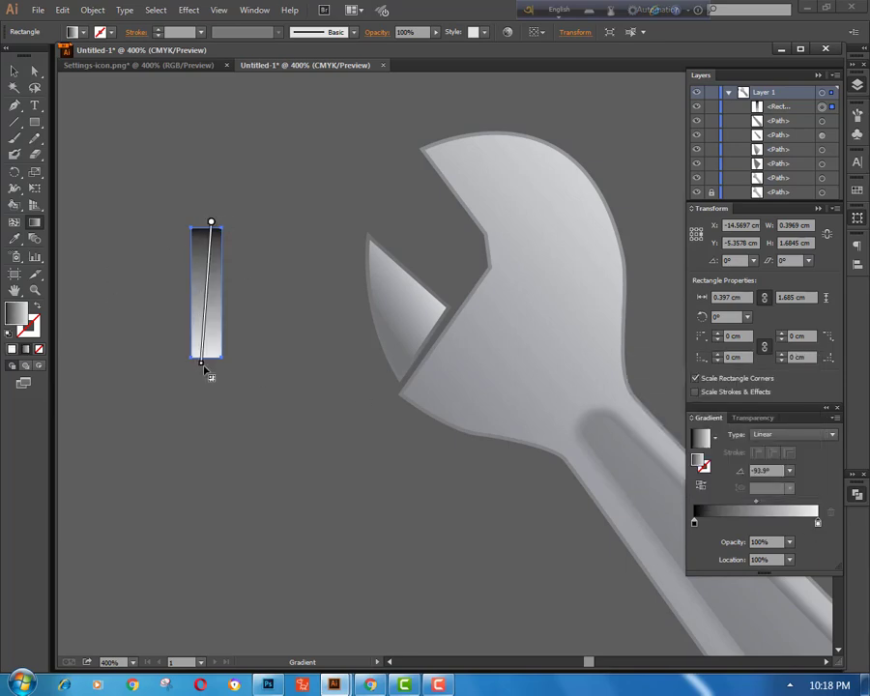
- Turn the rectangle's gradient to run across its width at about -173.8°
drag(206, 368, 146, 282)
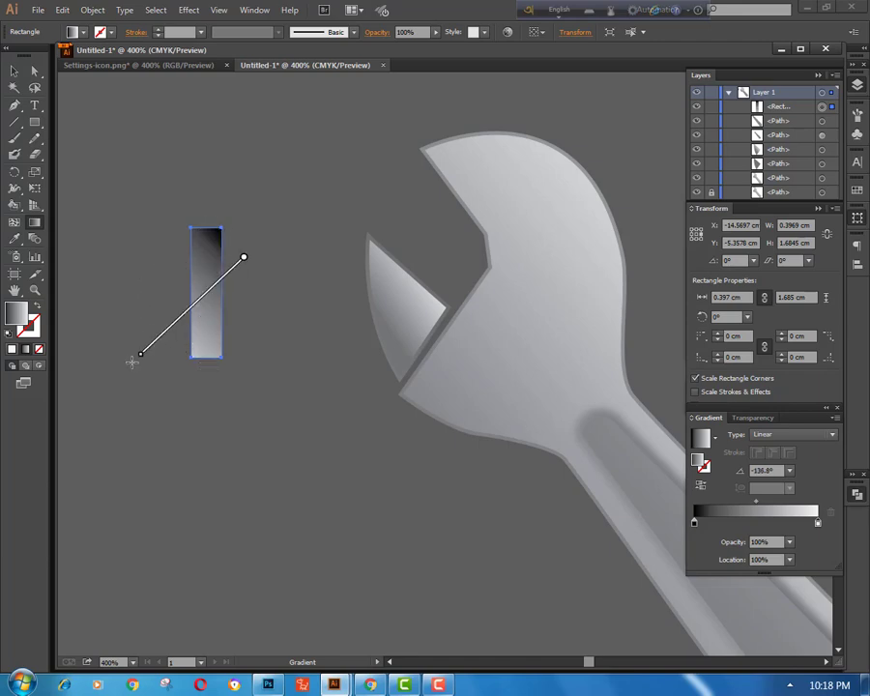
drag(140, 359, 103, 278)
drag(196, 267, 200, 300)
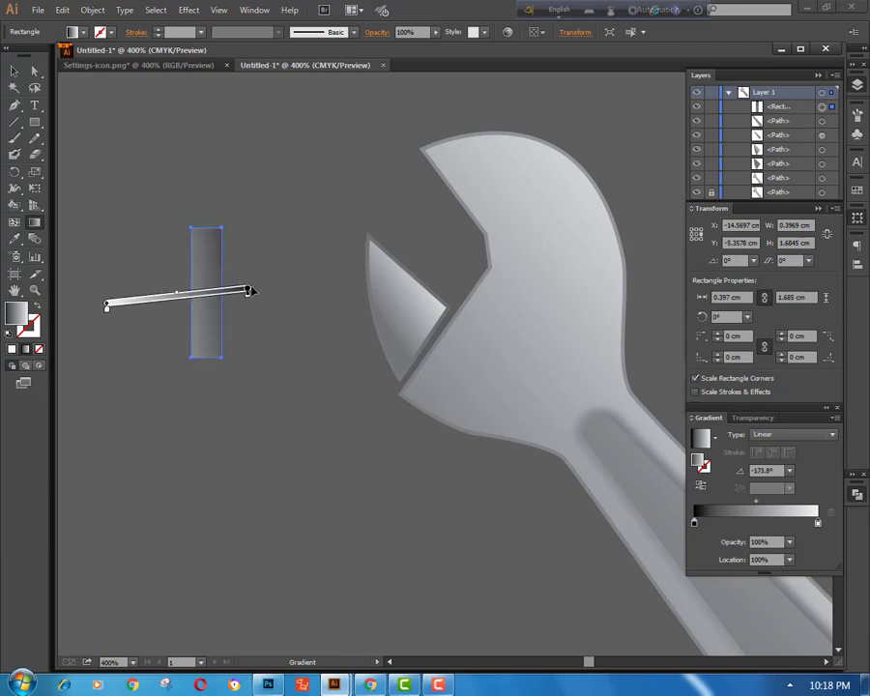
drag(107, 306, 203, 296)
drag(265, 292, 220, 297)
key(v)
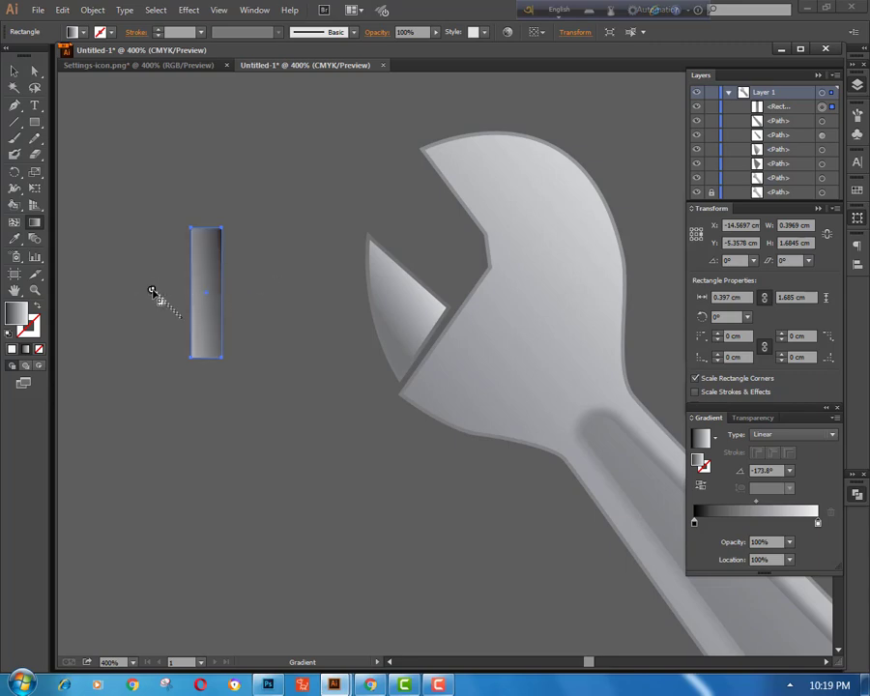
- Shorten the gradient to about the rectangle's width, angle it at about 178.1°, and refine its stops with an extra light one
key(g)
mouse_move(154, 301)
mouse_down()
mouse_move(151, 283)
mouse_move(172, 299)
mouse_move(225, 296)
mouse_move(179, 301)
mouse_up()
key(ctrl+z)
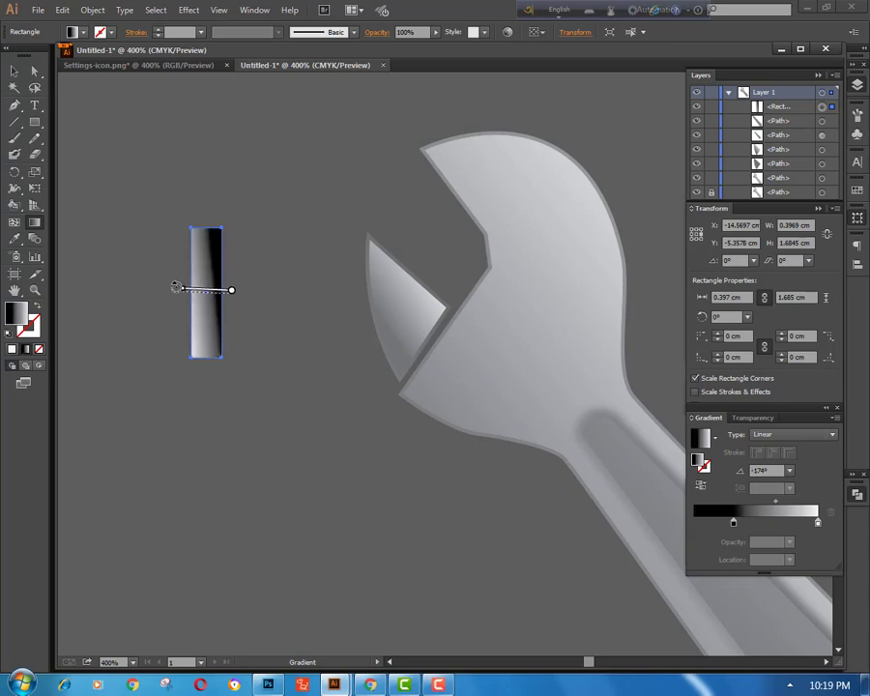
key(ctrl+z)
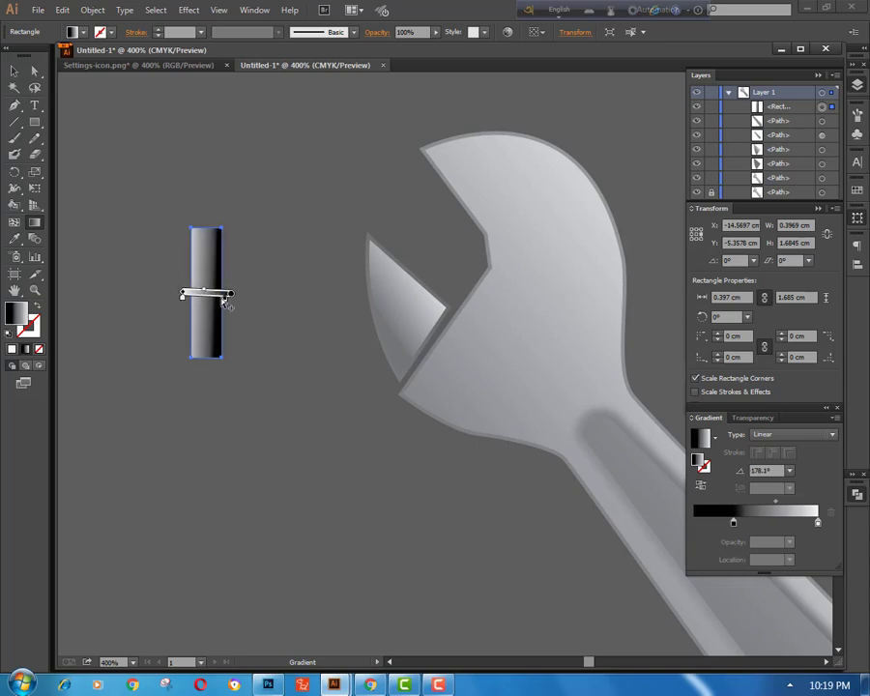
mouse_move(225, 303)
mouse_down()
mouse_move(189, 303)
mouse_move(207, 289)
mouse_move(216, 326)
mouse_up()
click(225, 302)
key(v)
click(262, 179)
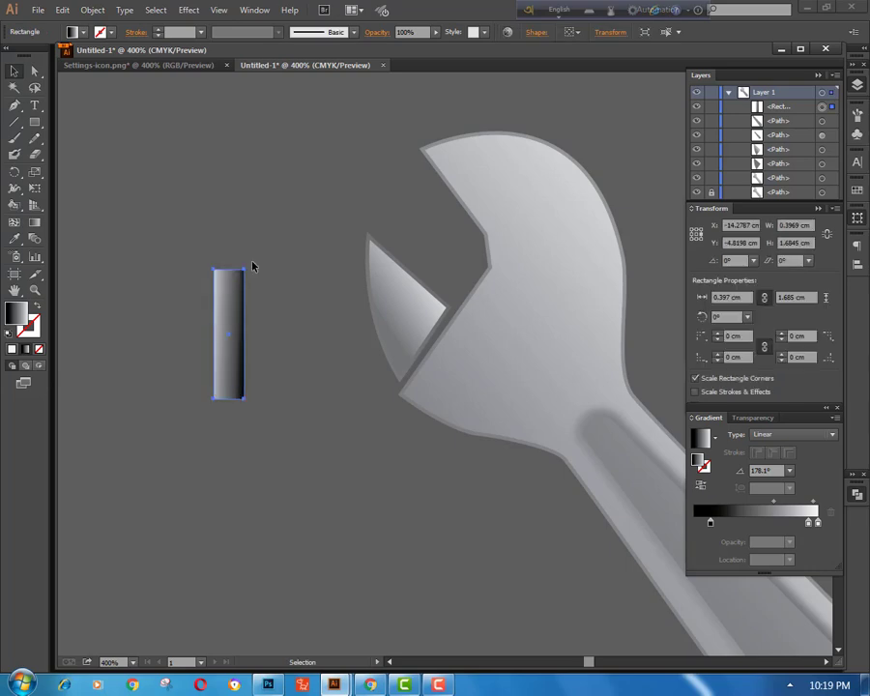
- Rotate the new rectangle to about 326.3° and place it on the wrench head, roughly parallel to the jaw slot
drag(245, 267, 294, 284)
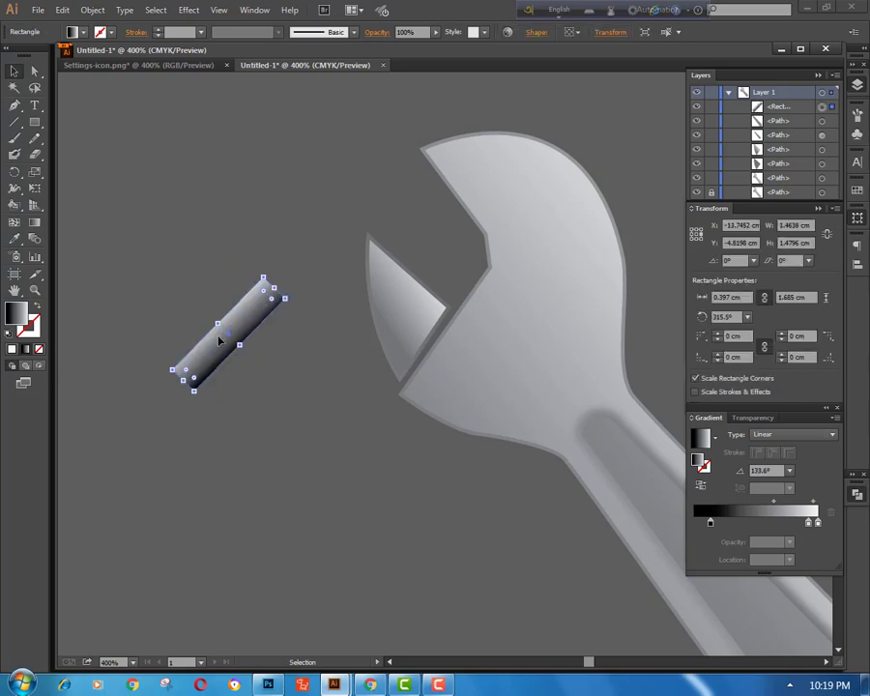
drag(228, 332, 530, 341)
drag(591, 307, 578, 299)
drag(553, 340, 550, 348)
click(447, 482)
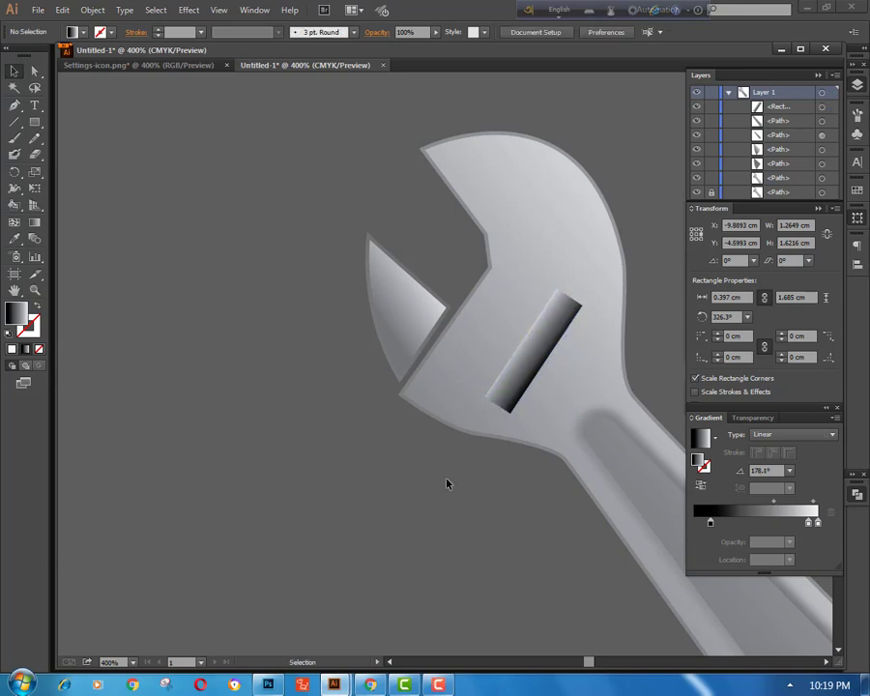
- Switch the slanted rectangle's gradient stop at 92.37% to grayscale and set it to 32% black
key(ctrl+minus)
key(ctrl+plus)
key(ctrl+plus)
key(ctrl+plus)
key(ctrl+plus)
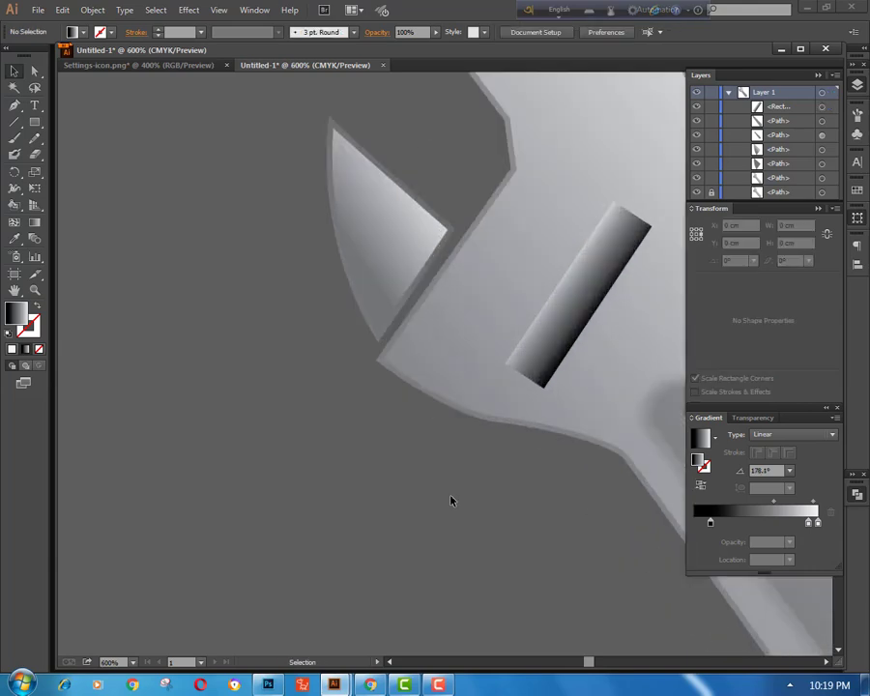
drag(483, 524, 265, 501)
click(350, 277)
click(34, 222)
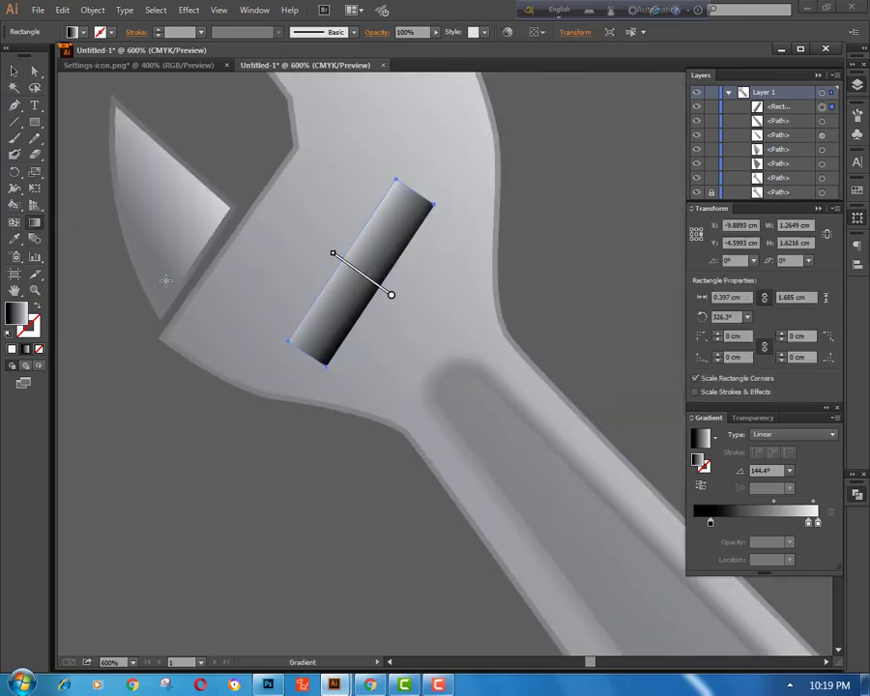
double_click(332, 261)
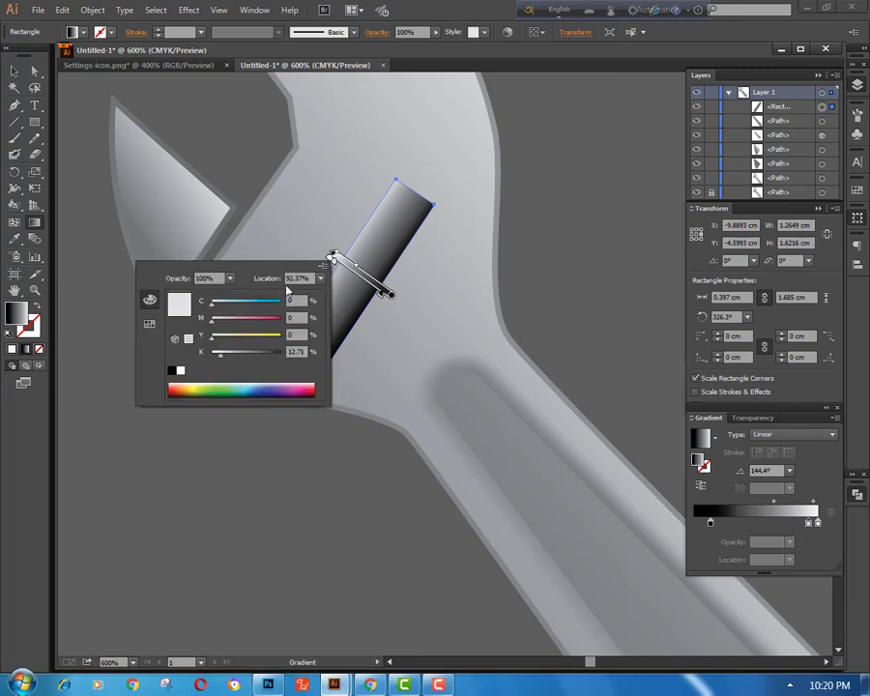
click(322, 265)
click(356, 269)
drag(221, 302, 234, 305)
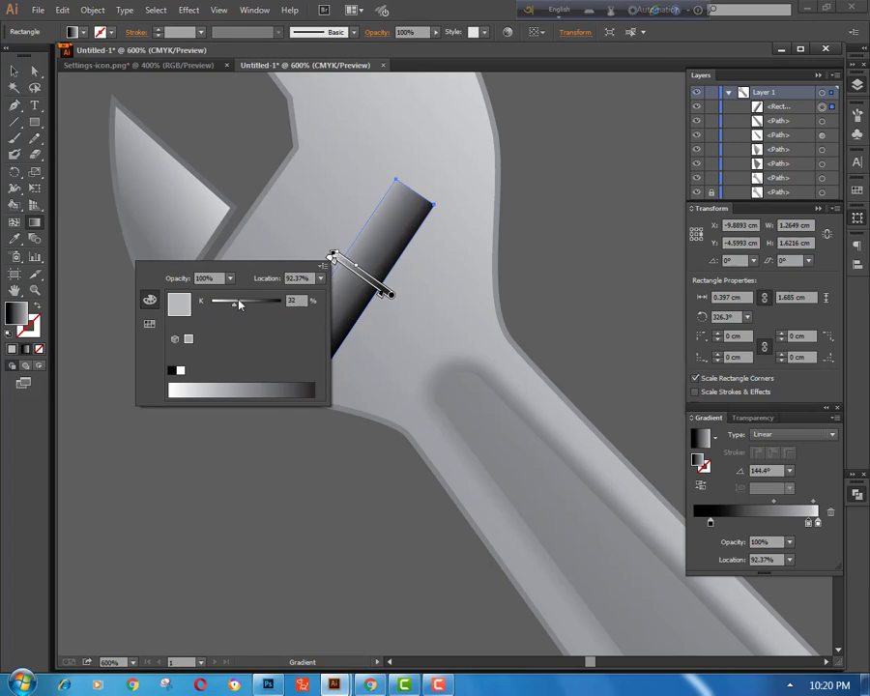
click(15, 73)
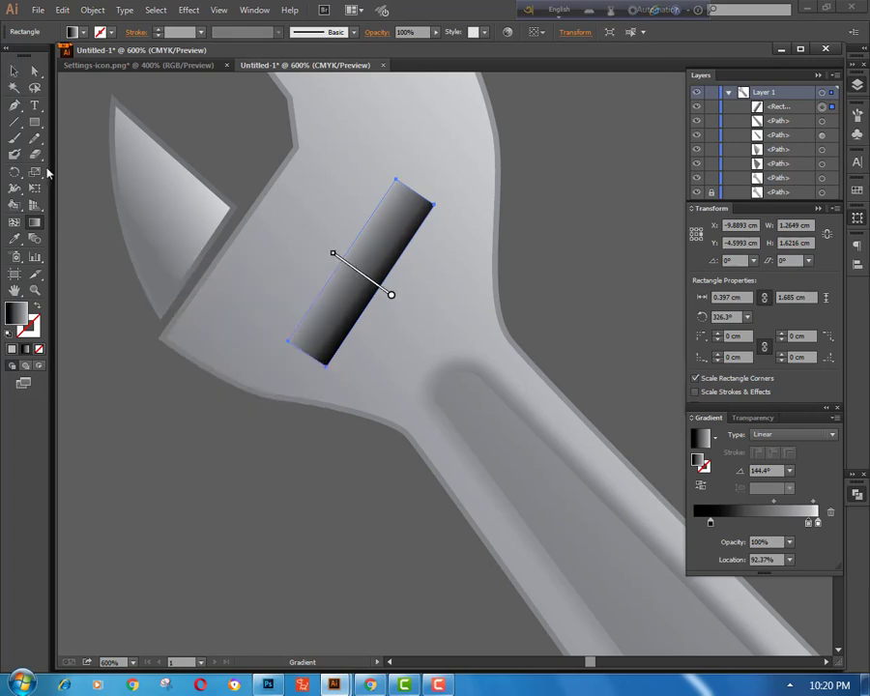
click(99, 272)
- Draw a thin upright rectangle about 0.07 cm wide and 0.69 cm high in the empty area beside the jaw
key(minus)
key(ctrl+minus)
key(ctrl+minus)
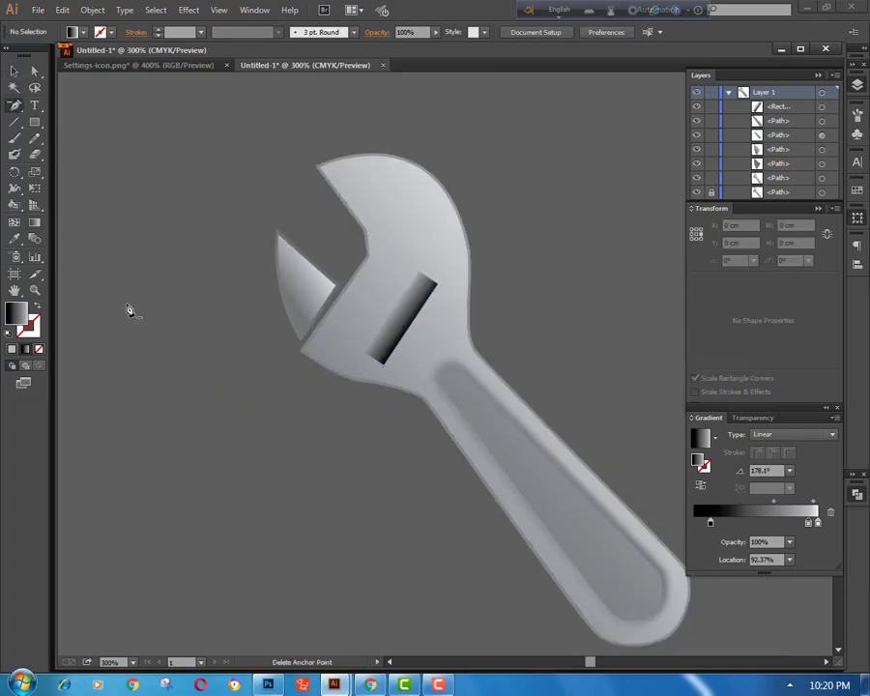
key(ctrl+plus)
key(ctrl+plus)
key(space)
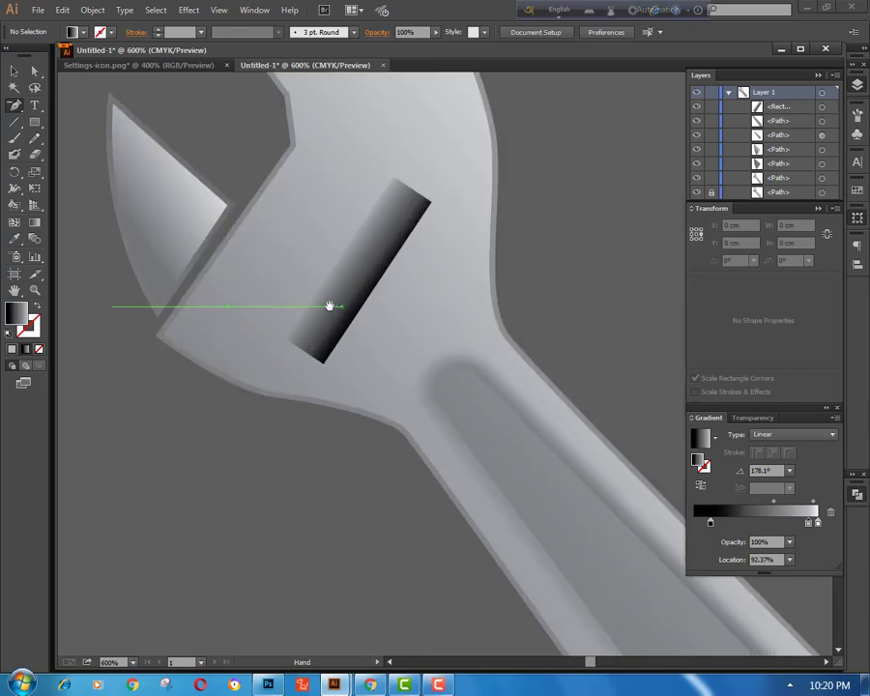
drag(330, 305, 380, 333)
key(m)
drag(95, 316, 102, 396)
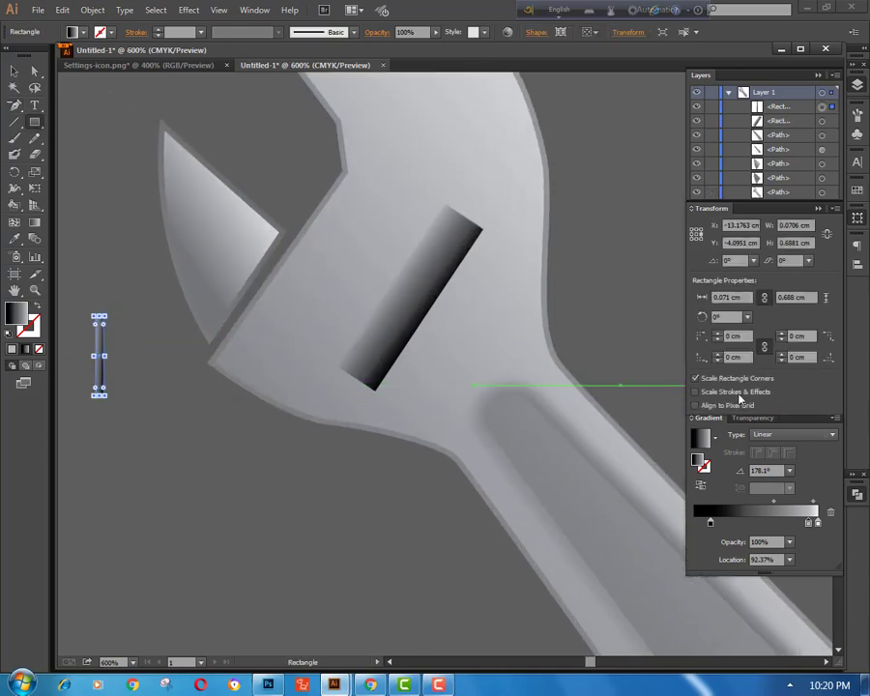
- Move the thin upright rectangle's middle gradient stop closer to the centre and make its light end stop black
drag(810, 525, 771, 524)
double_click(818, 523)
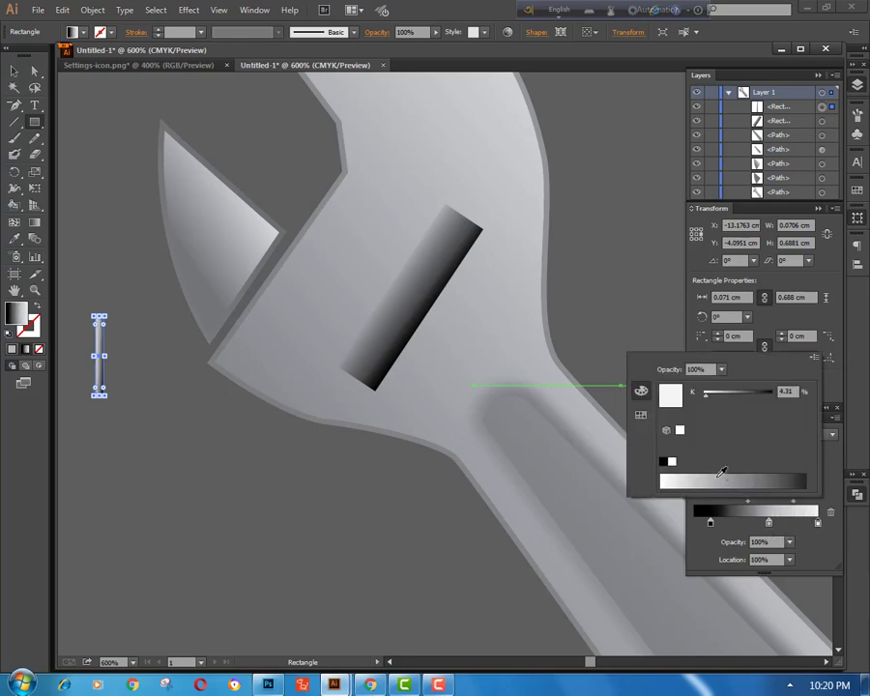
click(664, 462)
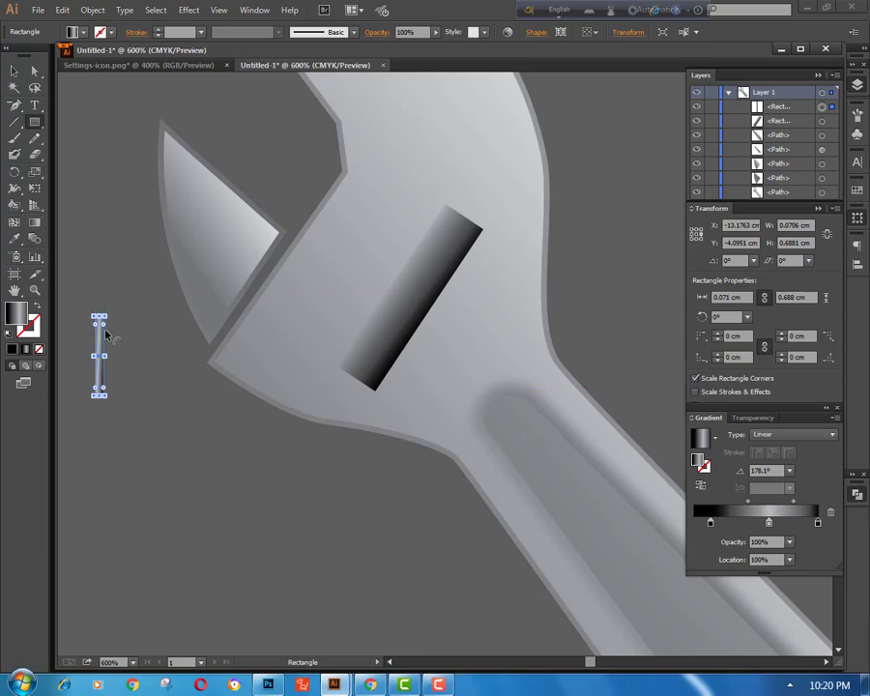
- Run the thin rectangle's gradient along its full height at about 89.6°, with dark ends and a light middle
click(39, 224)
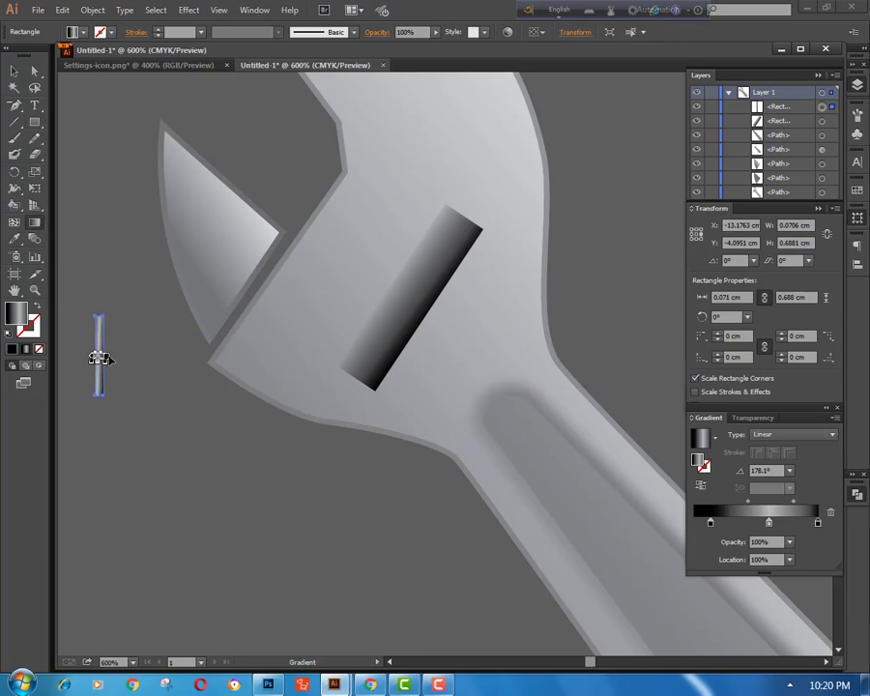
mouse_move(107, 356)
mouse_down()
mouse_move(116, 356)
mouse_move(106, 356)
mouse_move(127, 311)
mouse_move(101, 358)
mouse_up()
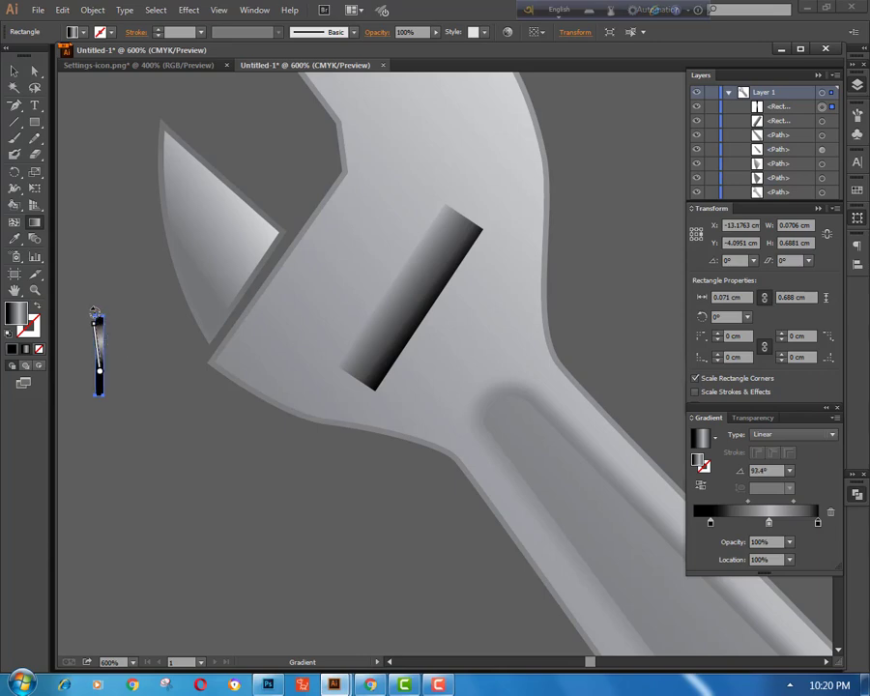
drag(94, 311, 509, 284)
key(ctrl+equal)
key(ctrl+equal)
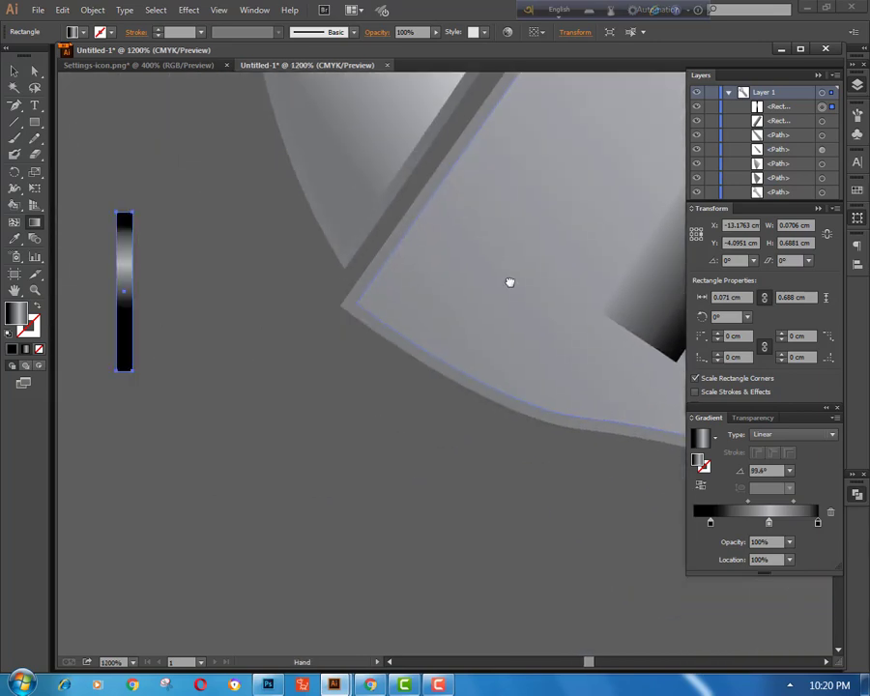
mouse_move(124, 327)
mouse_down()
mouse_move(297, 284)
mouse_move(298, 316)
mouse_move(299, 254)
mouse_move(298, 314)
mouse_up()
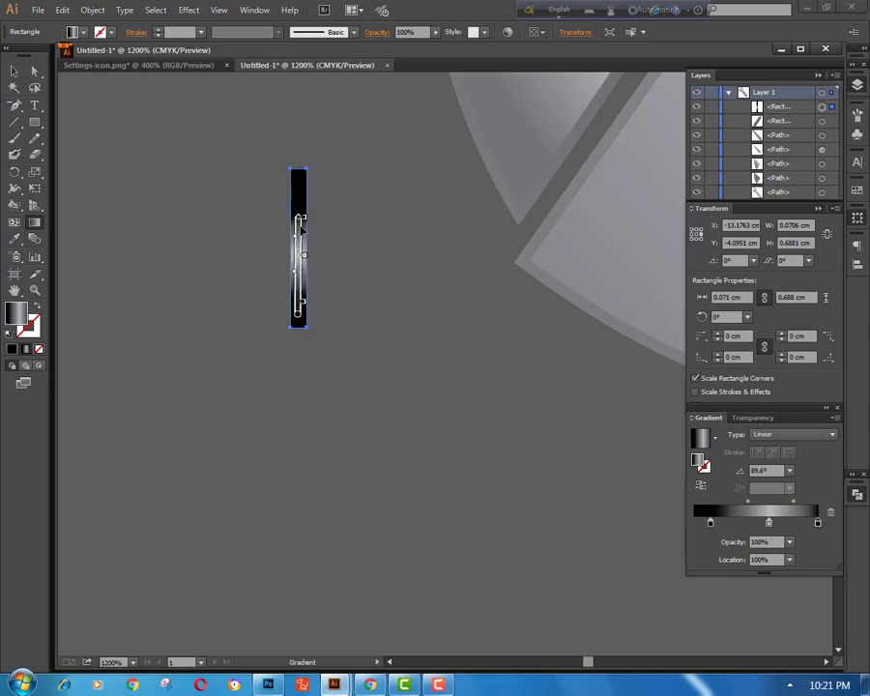
drag(300, 217, 300, 164)
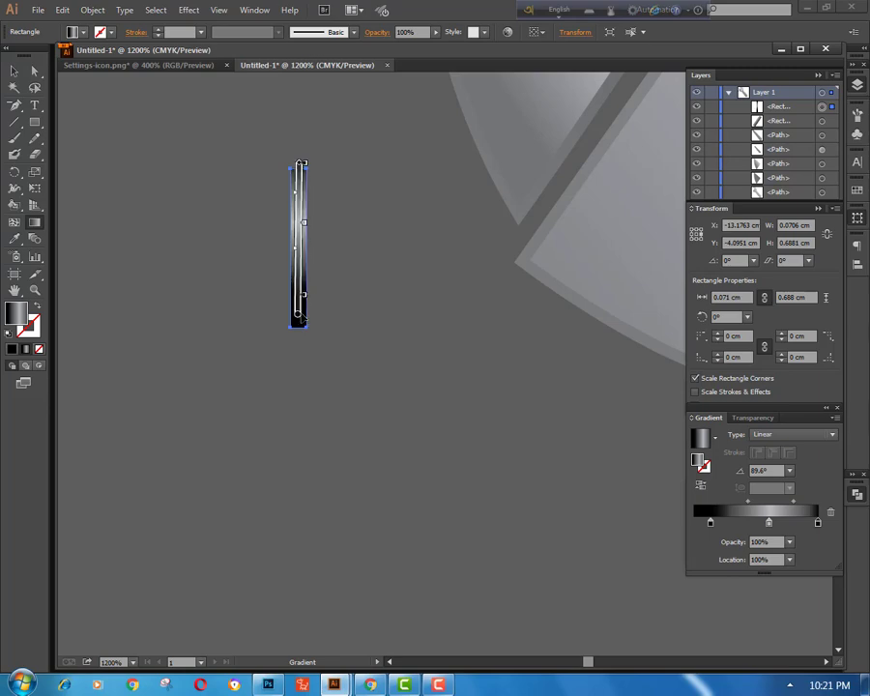
drag(298, 314, 298, 331)
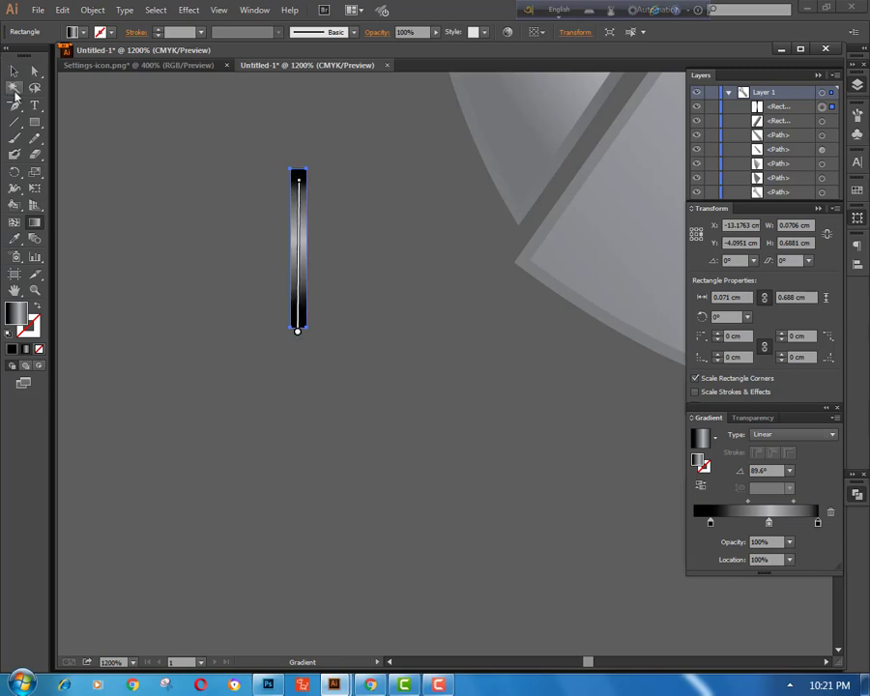
- Rotate the thin rectangle to about 58.15°, shorten it to about 0.53 cm, and place it across the slanted rectangle's upper end
ctrl+click(153, 226)
key(ctrl+minus)
key(ctrl+minus)
key(ctrl+minus)
key(ctrl+minus)
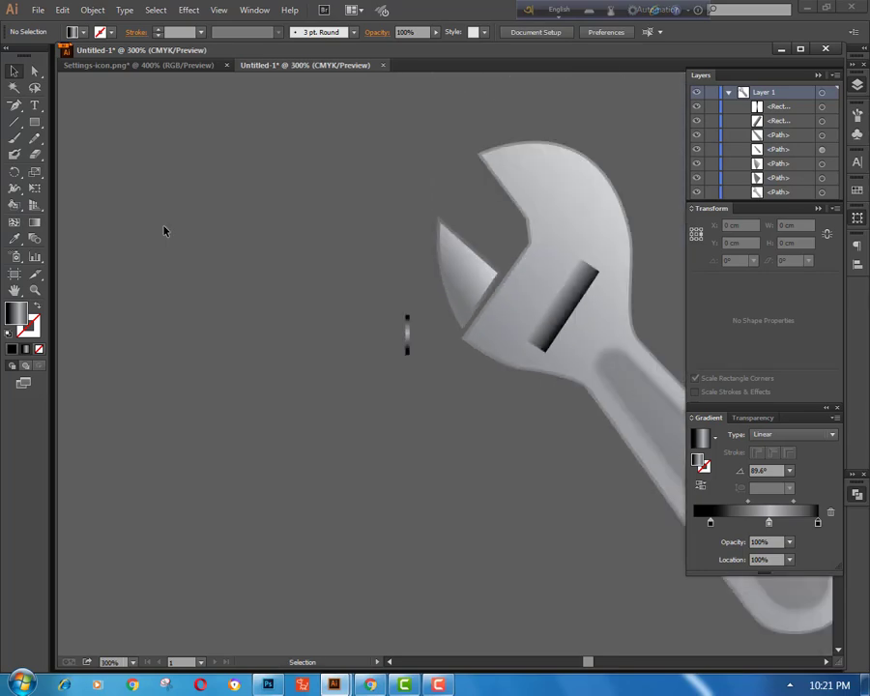
drag(407, 333, 538, 363)
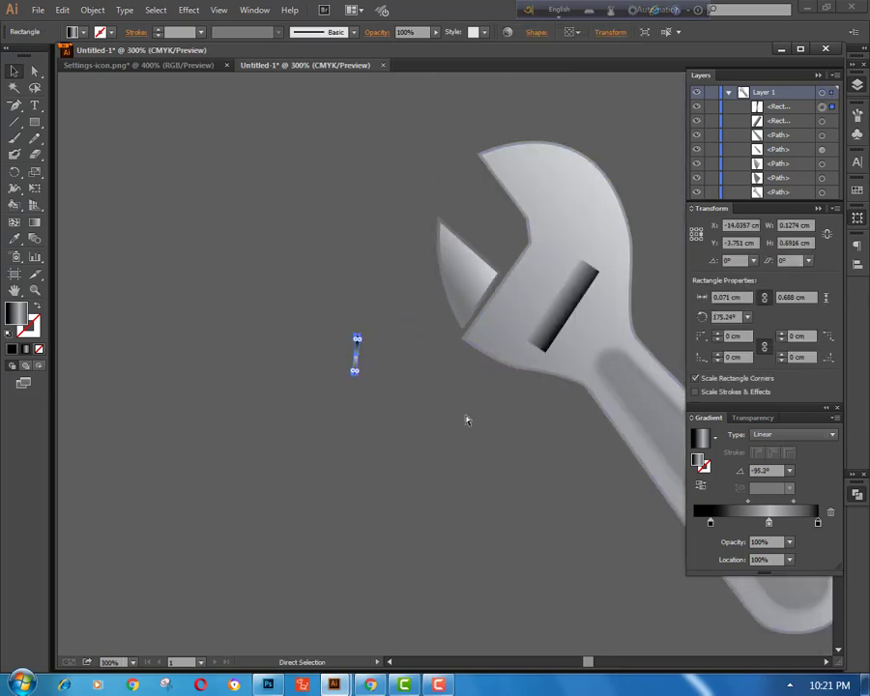
key(ctrl+z)
key(ctrl+plus)
key(ctrl+plus)
drag(408, 336, 305, 311)
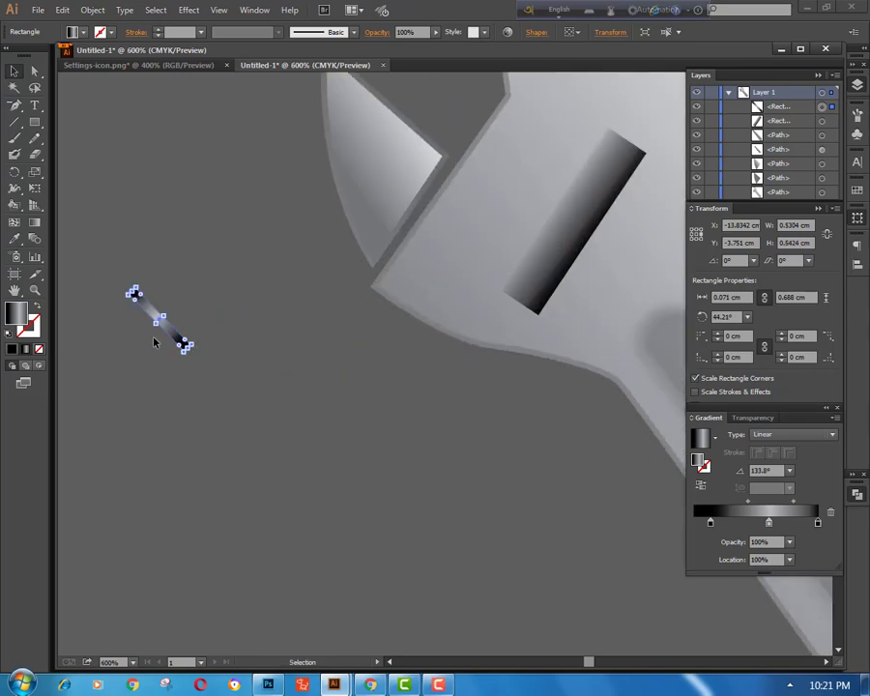
drag(157, 312, 628, 151)
- Duplicate the thin bar so two bars cross the slanted rectangle near its upper end and three near its lower end
click(557, 387)
click(542, 285)
click(429, 433)
click(504, 394)
drag(541, 276, 614, 177)
click(551, 280)
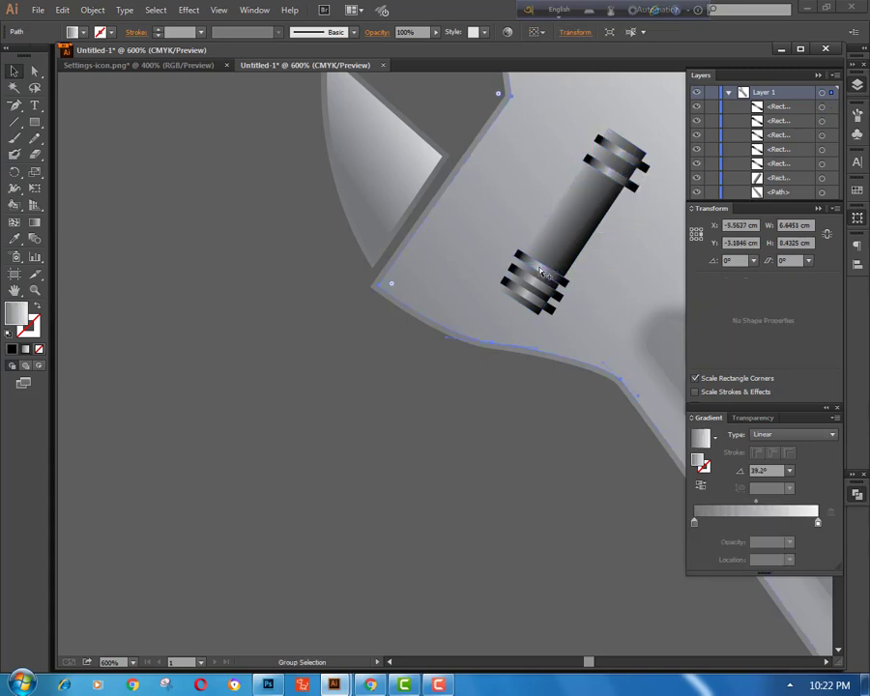
- Fill the gap between the two groups of bars with four more copies, making nine screw threads
drag(546, 275, 603, 188)
drag(546, 271, 557, 254)
click(524, 401)
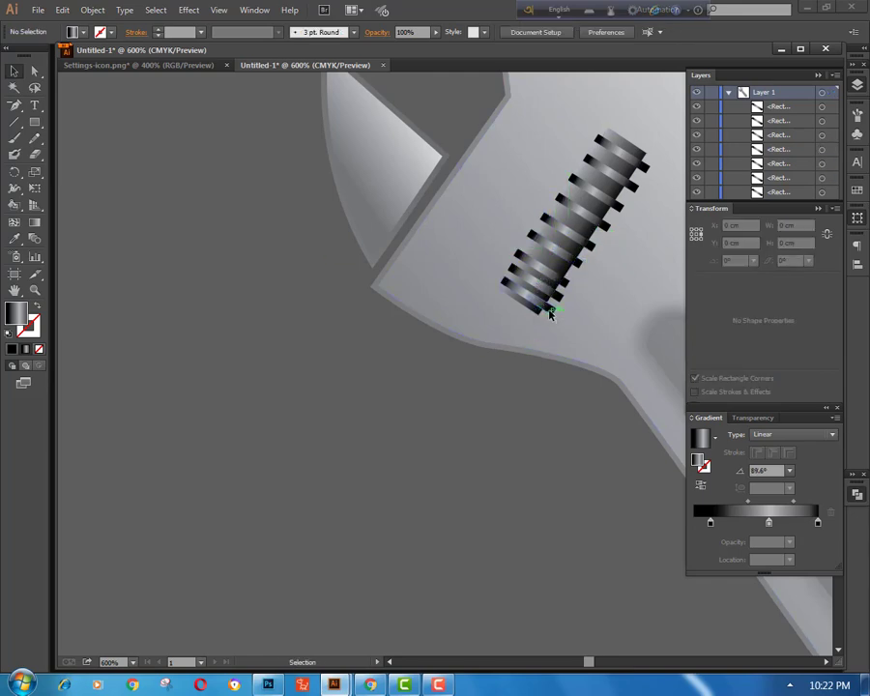
- Nudge the two lowest thread bars and the second bar from the upper end into better alignment with the other threads
drag(549, 313, 559, 297)
click(526, 404)
click(565, 383)
click(538, 418)
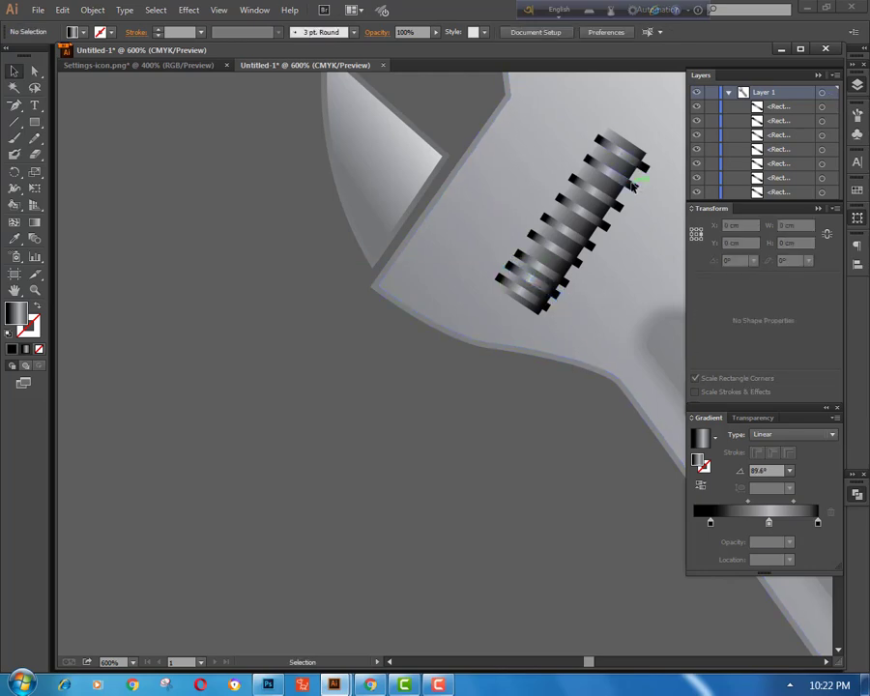
drag(630, 185, 630, 184)
- Select all nine thread bars and try to distribute their anchor points horizontally with 1 cm spacing against a key anchor
key(a)
click(535, 300)
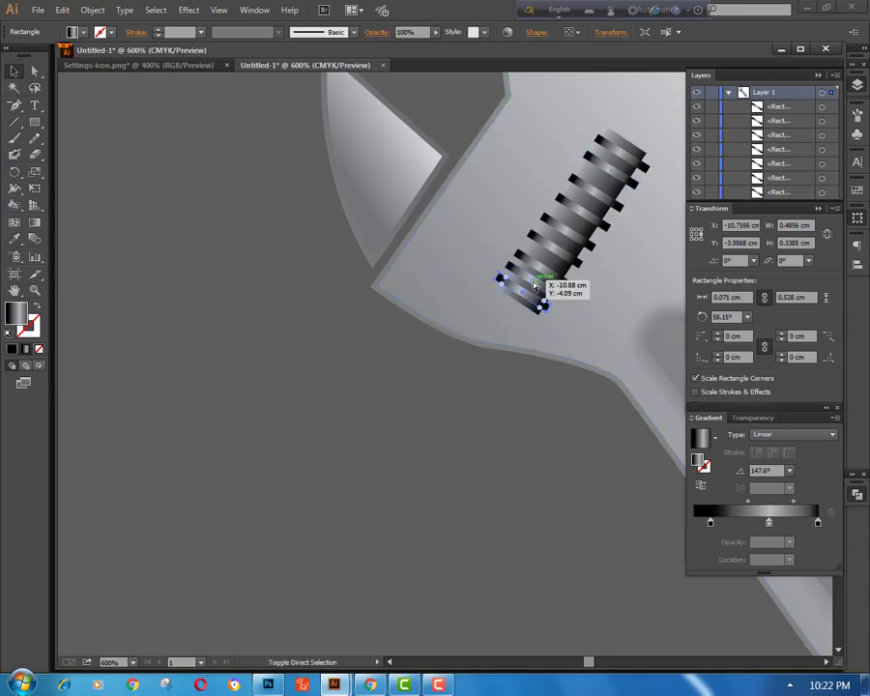
shift+click(542, 285)
shift+click(550, 271)
shift+click(559, 250)
shift+click(569, 232)
ctrl+shift+click(581, 213)
ctrl+shift+click(593, 192)
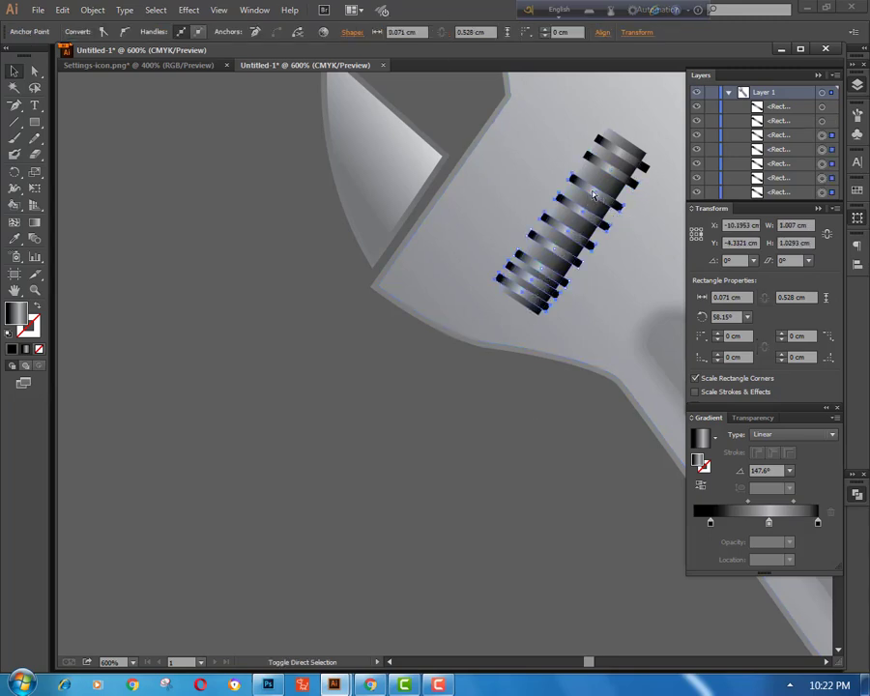
ctrl+shift+click(609, 169)
ctrl+shift+click(620, 151)
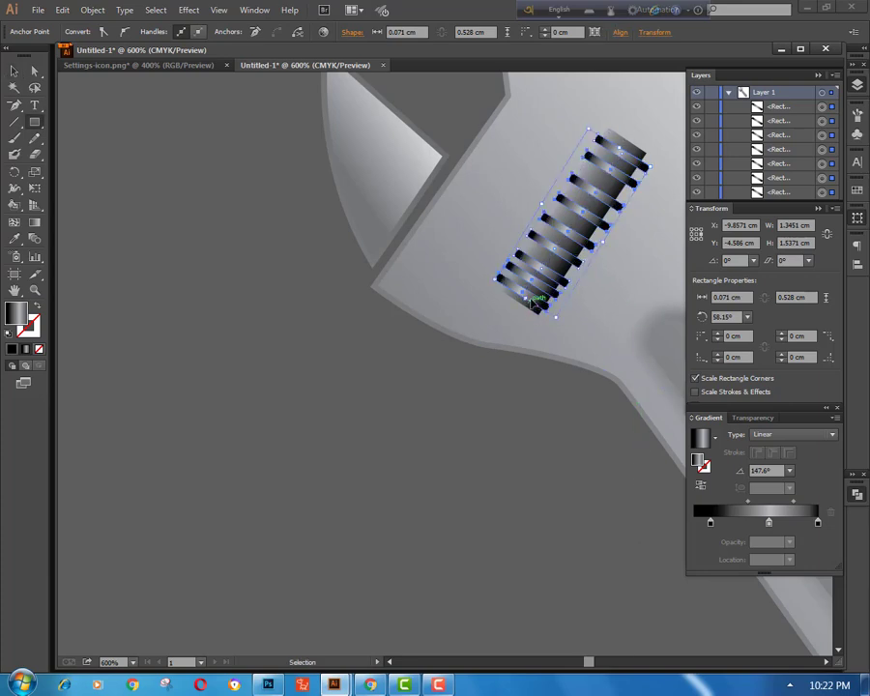
key(m)
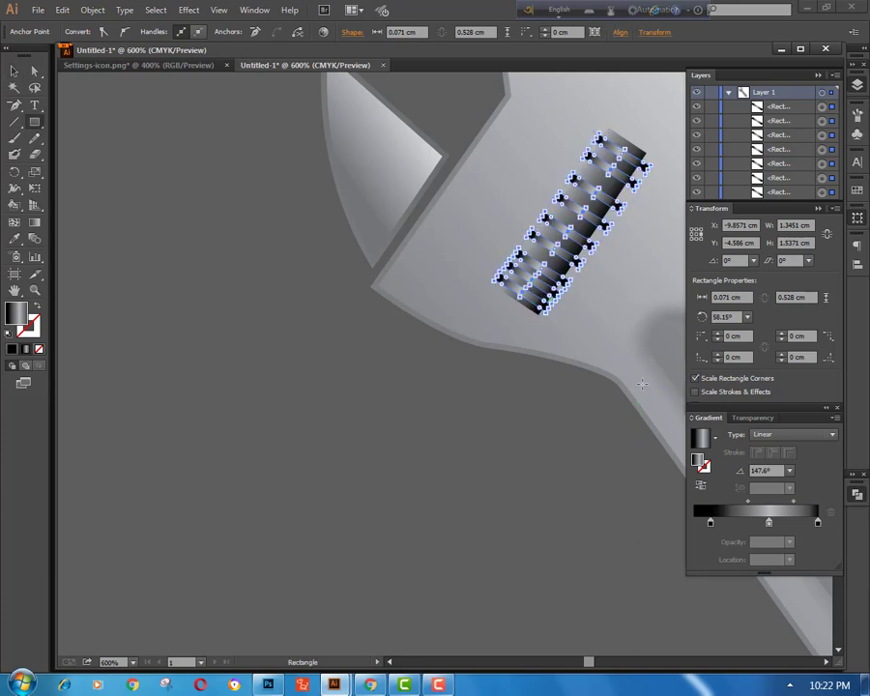
click(856, 265)
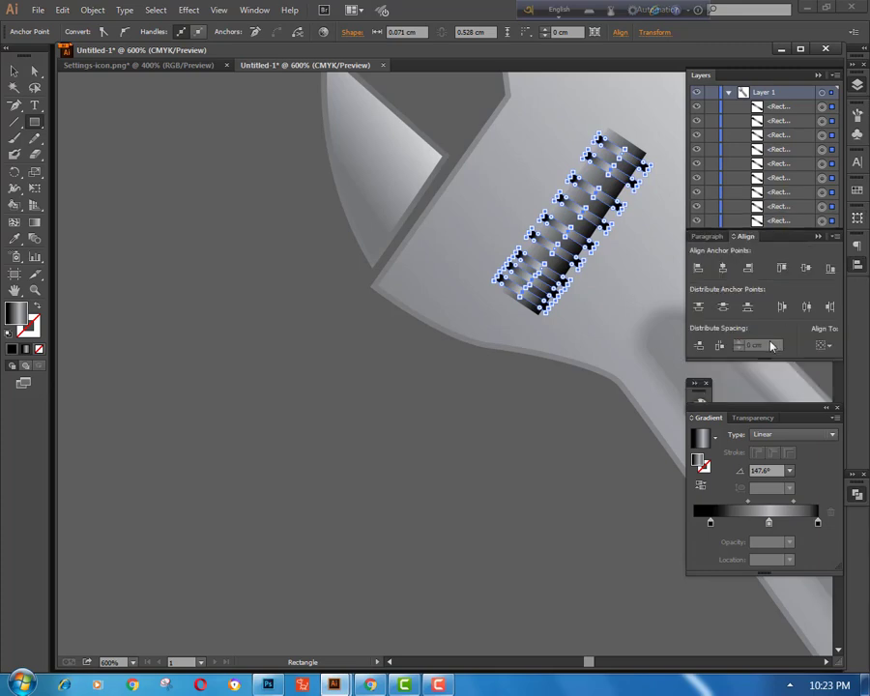
click(826, 346)
click(783, 373)
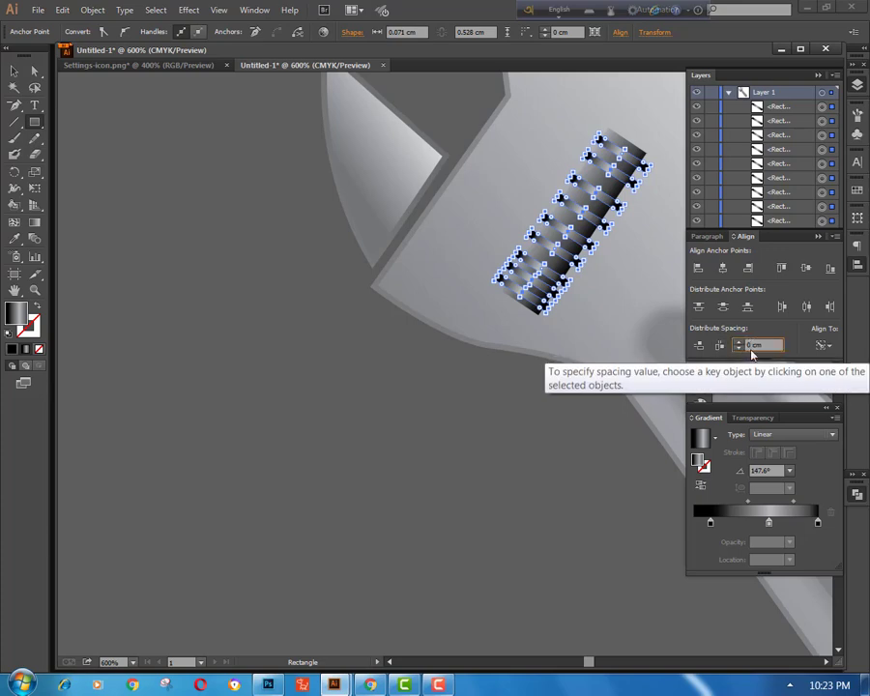
key(Up)
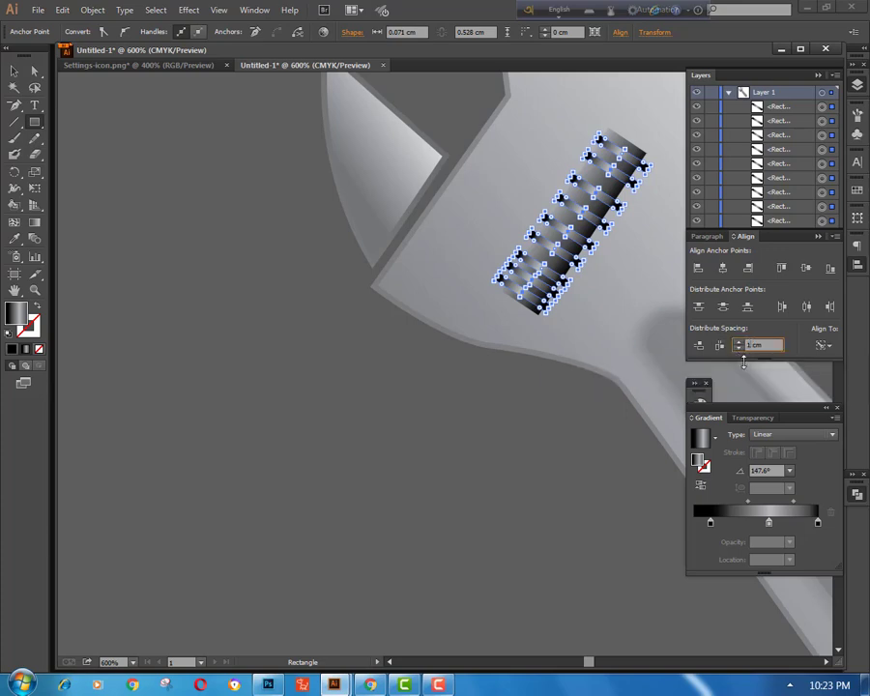
click(714, 347)
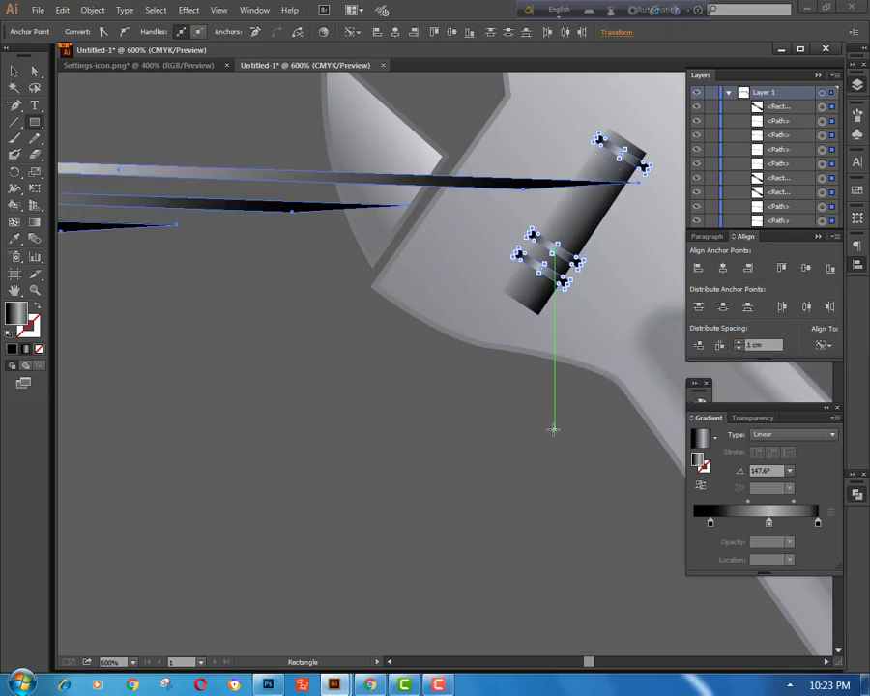
click(471, 472)
key(m)
- Even out the thread spacing by slightly repositioning the seventh, second and fourth bars counted from the screw's upper end
key(ctrl+plus)
key(ctrl+plus)
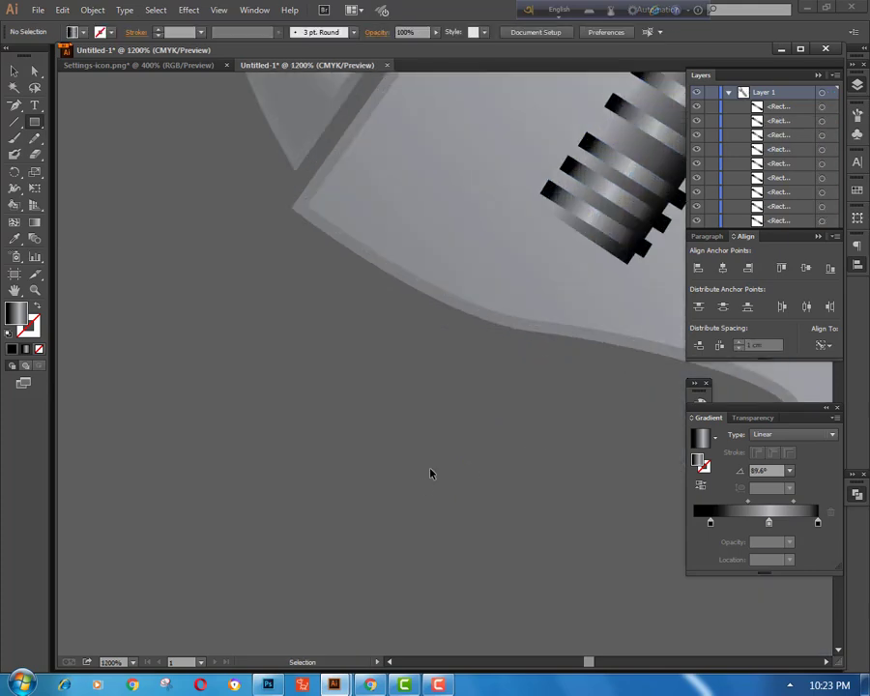
drag(431, 474, 489, 497)
drag(677, 208, 290, 387)
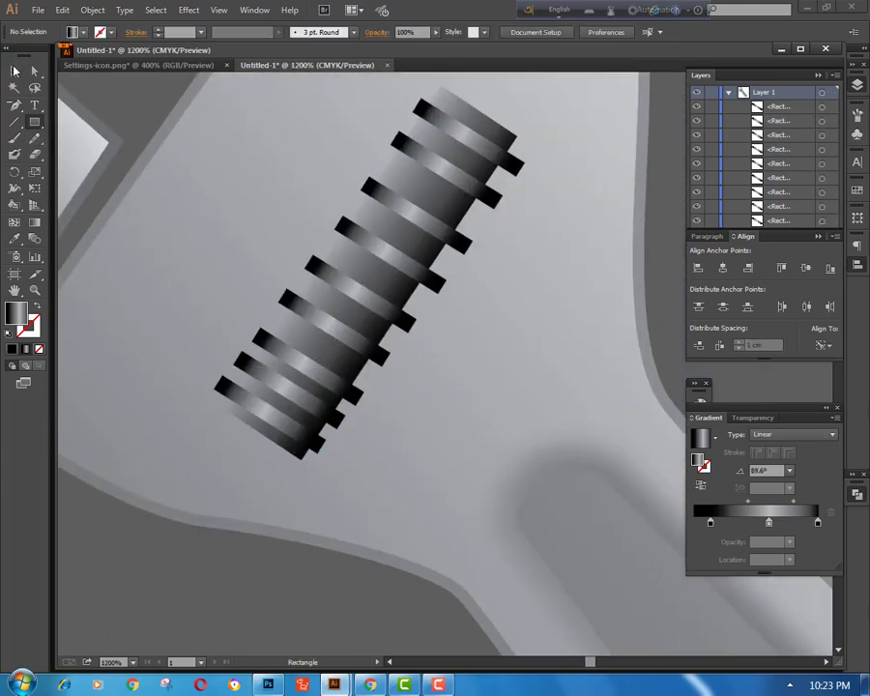
key(v)
click(316, 359)
click(272, 547)
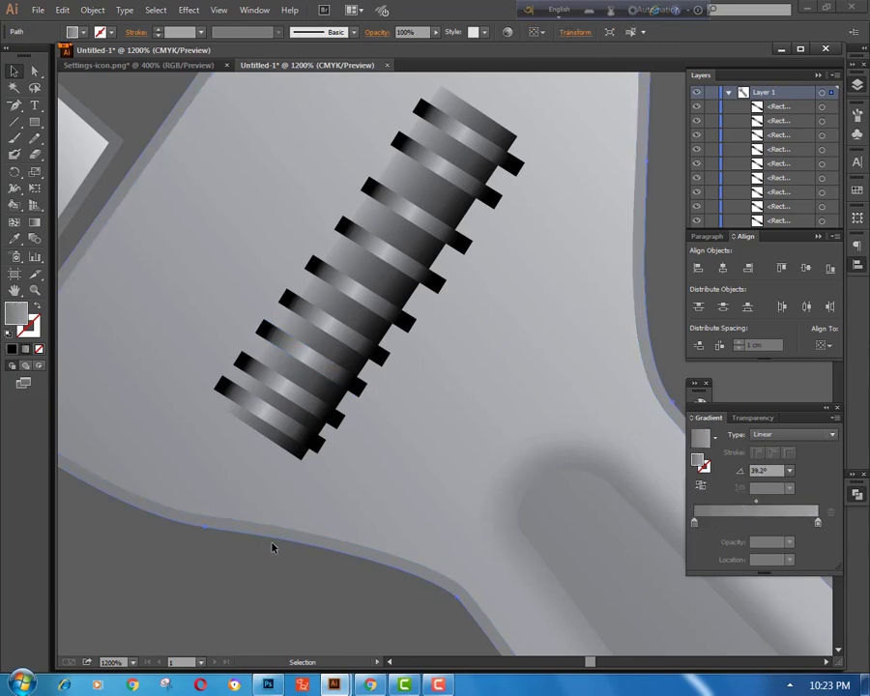
drag(468, 187, 464, 196)
click(496, 299)
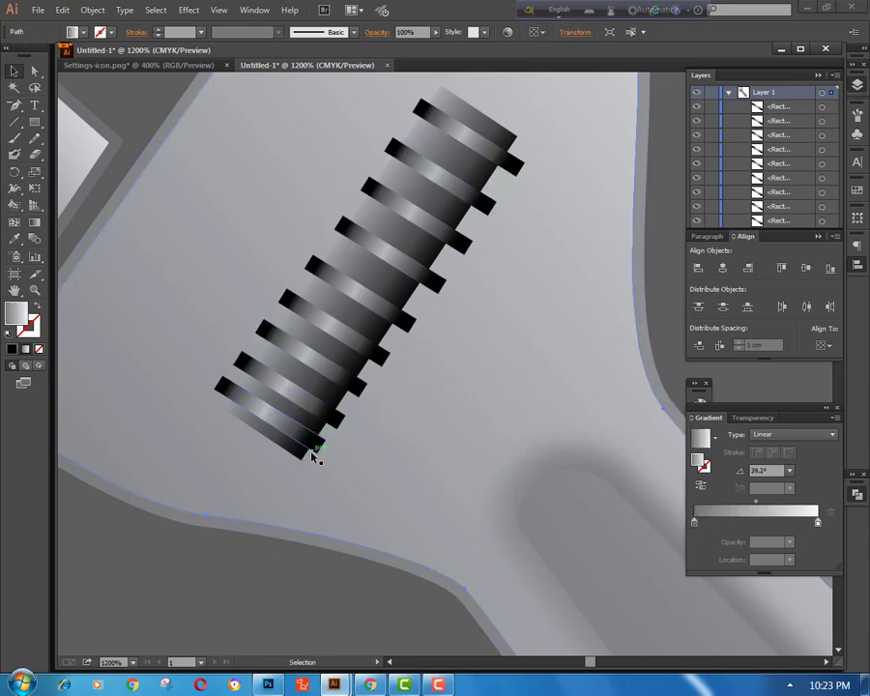
drag(437, 288, 433, 288)
click(469, 286)
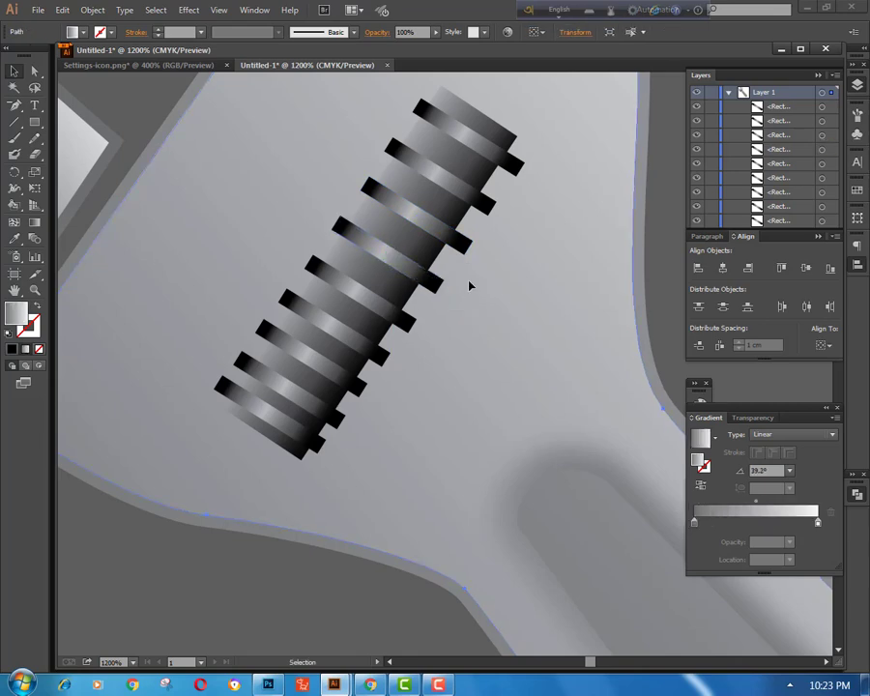
- Deselect everything and examine the whole wrench with its adjusting screw
key(ctrl+minus)
key(ctrl+minus)
key(ctrl+minus)
key(ctrl+minus)
key(ctrl+minus)
key(ctrl+minus)
key(ctrl+minus)
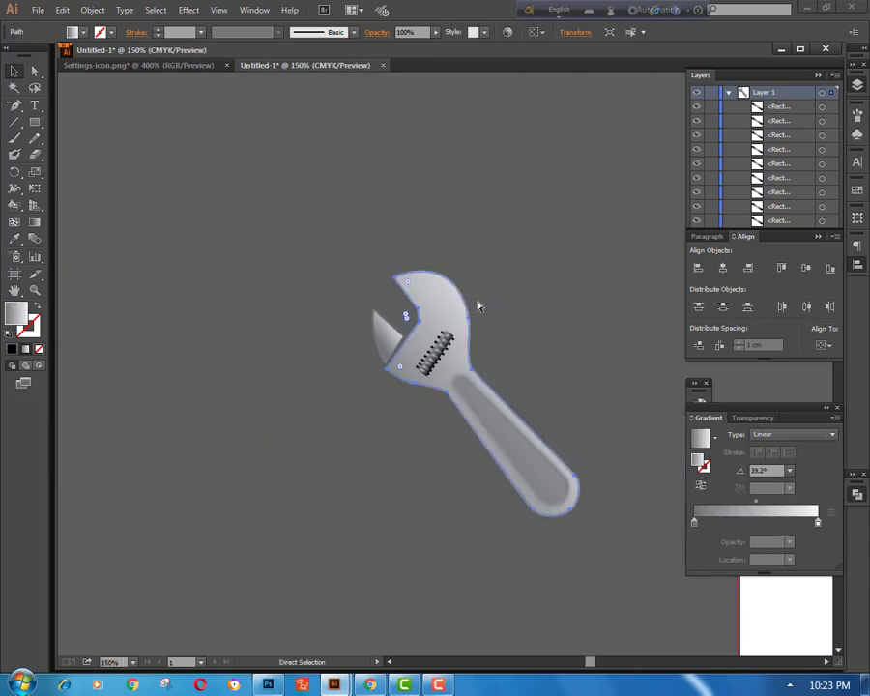
key(ctrl+plus)
key(ctrl+shift+a)
key(v)
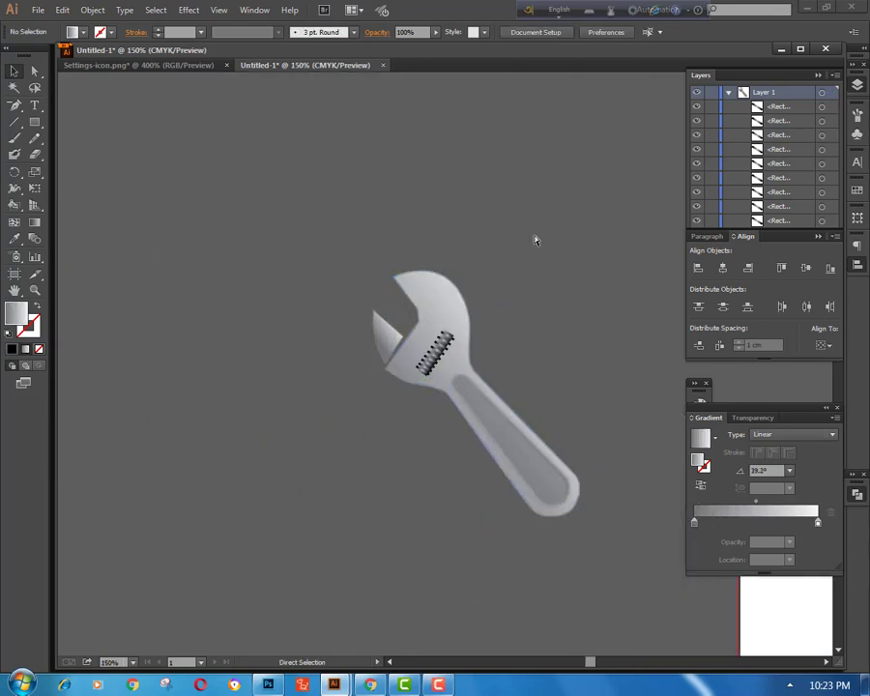
key(ctrl+plus)
key(ctrl+plus)
scroll(527, 235, down, 2)
- Copy the wrench's main head-and-handle shape, paste the copy in front, and lock the path directly beneath it
click(455, 188)
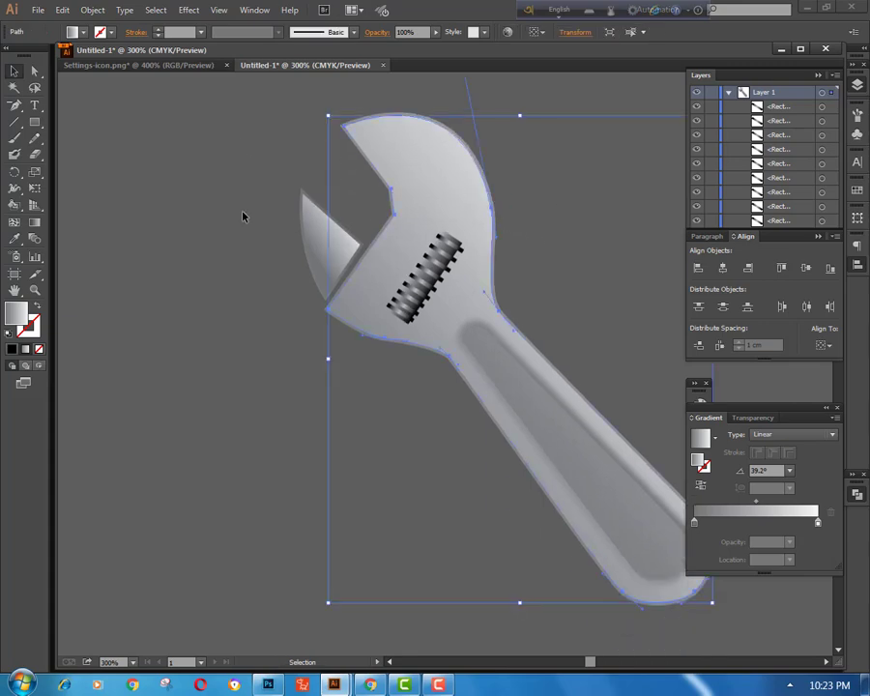
click(64, 9)
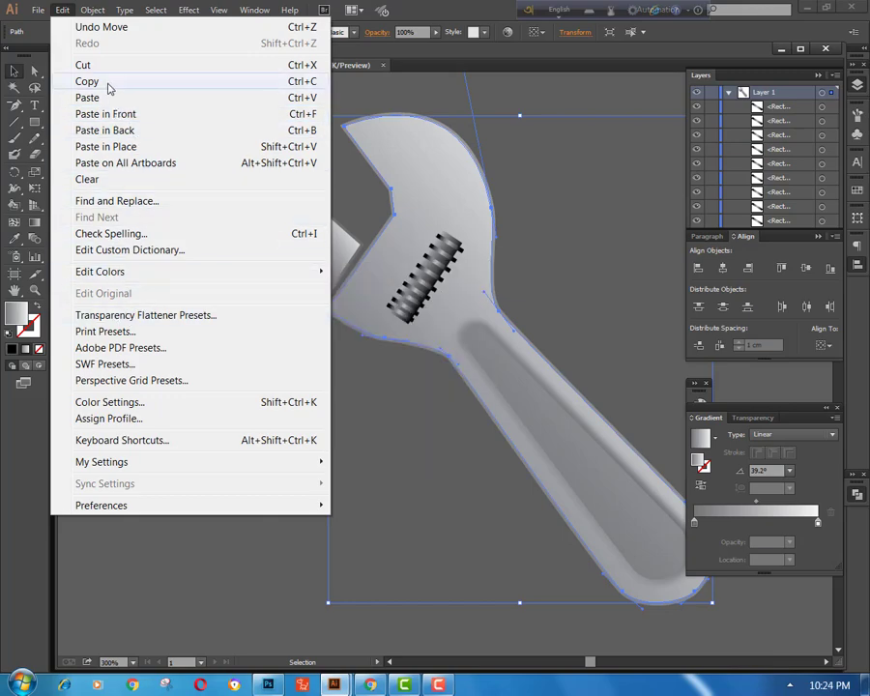
click(61, 10)
click(62, 10)
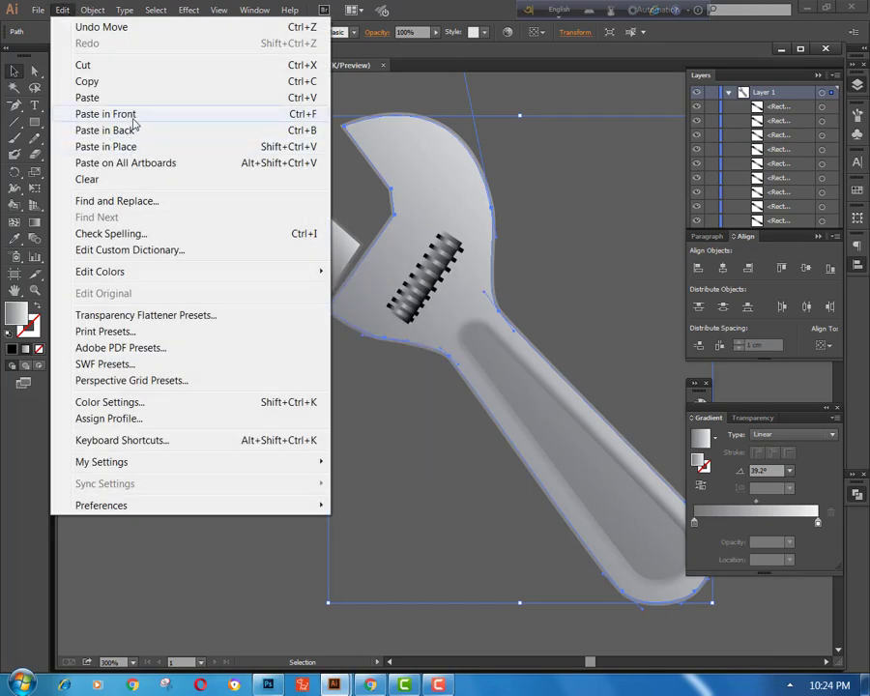
click(135, 114)
drag(835, 160, 835, 179)
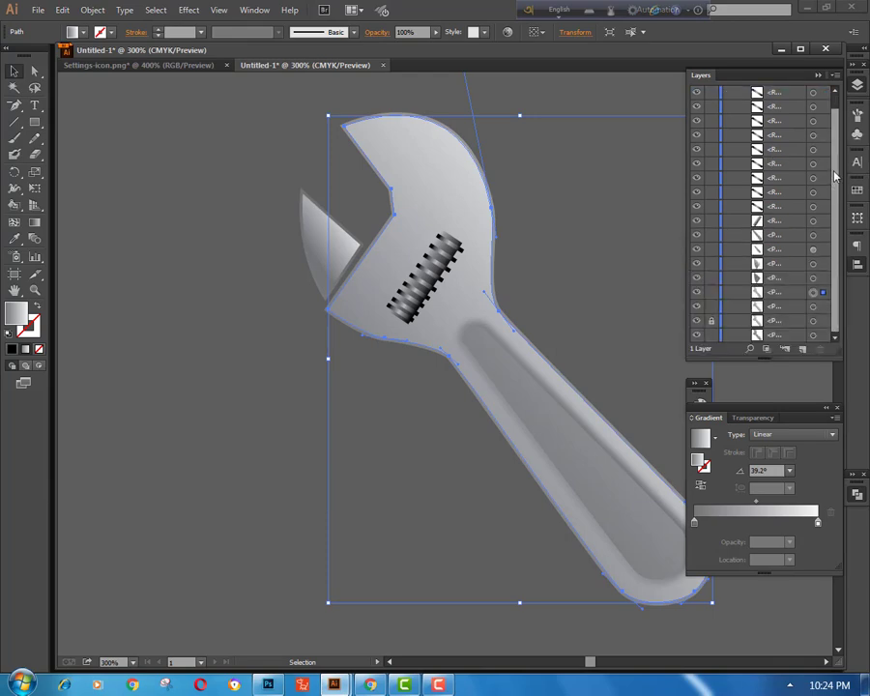
click(713, 306)
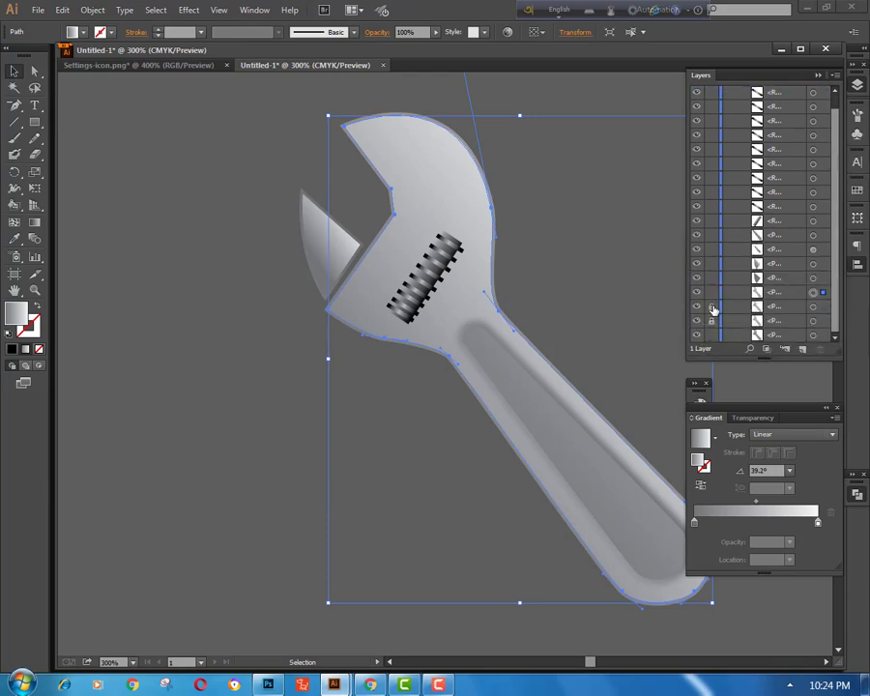
- Draw a straight diagonal line with the Pen tool across the wrench's neck, parallel to the screw and extending past both edges
drag(15, 104, 137, 200)
click(386, 346)
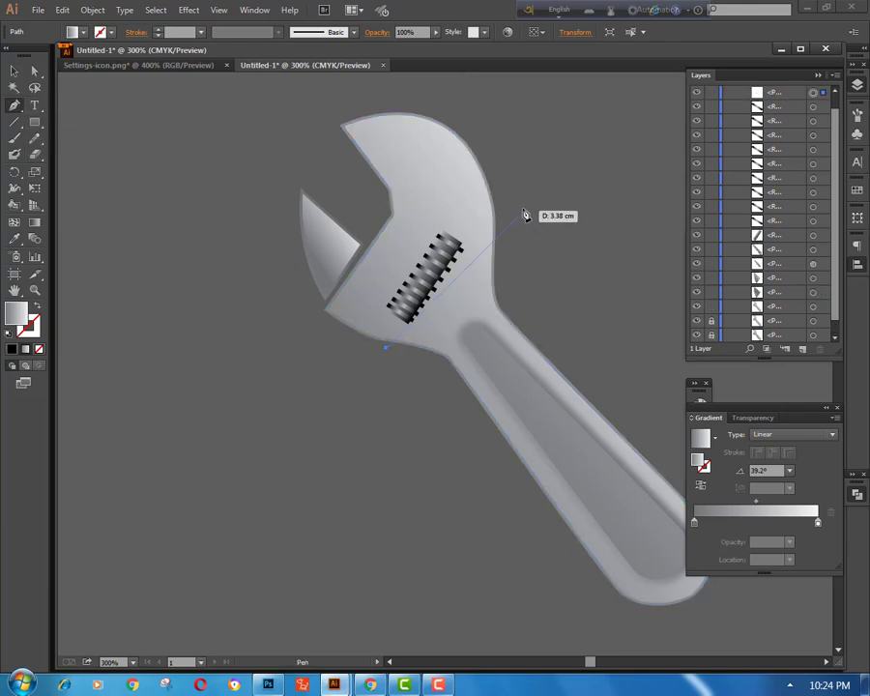
click(404, 349)
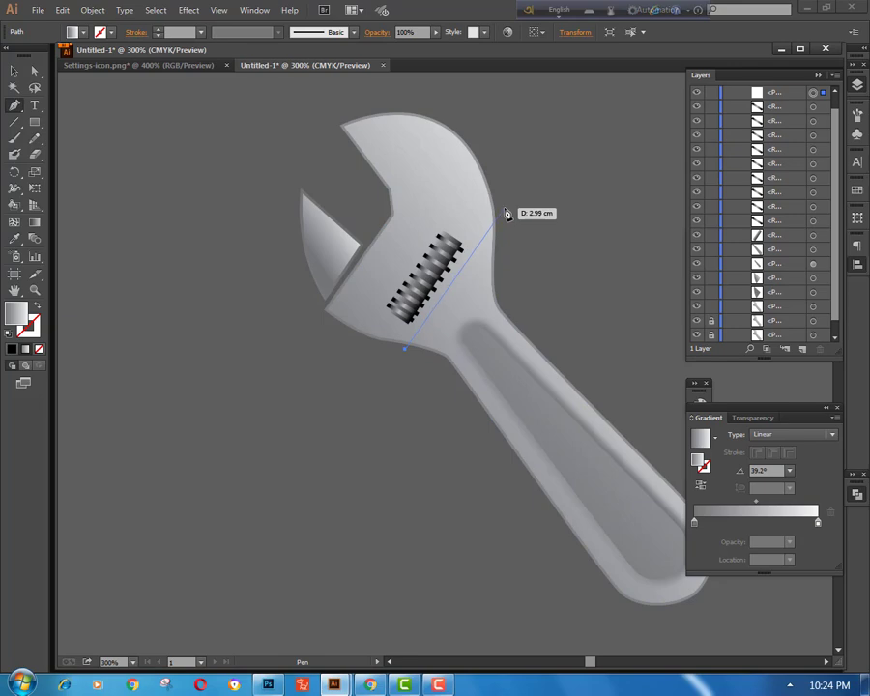
ctrl+click(505, 209)
click(505, 209)
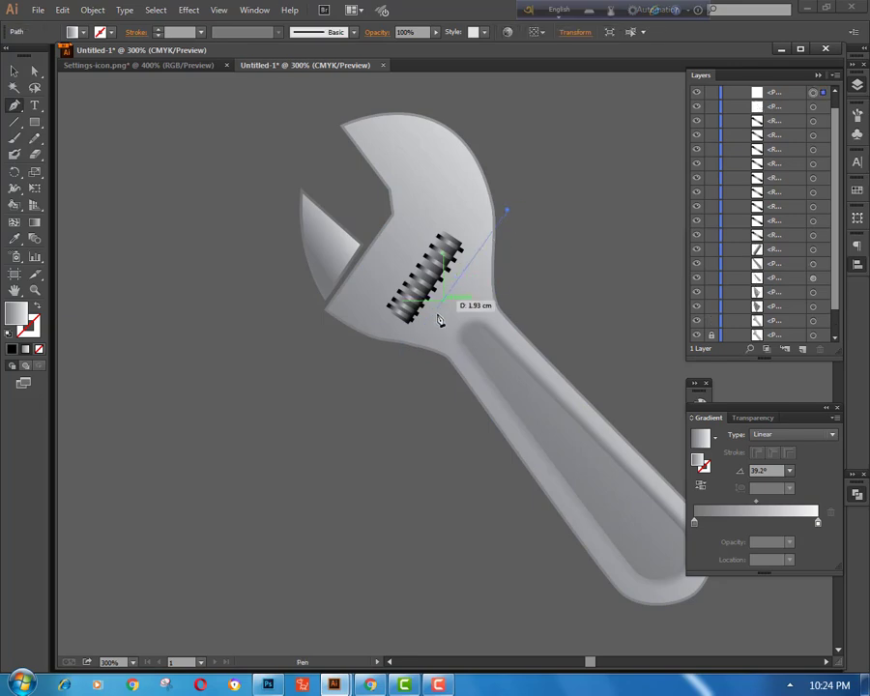
ctrl+click(408, 360)
click(408, 359)
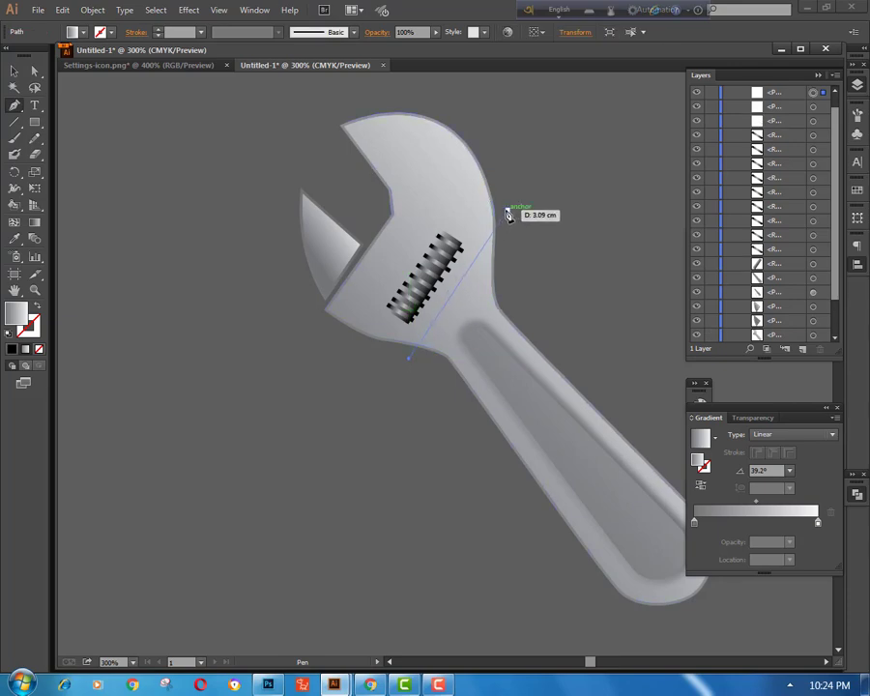
click(506, 209)
ctrl+click(569, 169)
- Divide the front copy of the wrench body along the diagonal line and ungroup the resulting pieces
ctrl+click(498, 215)
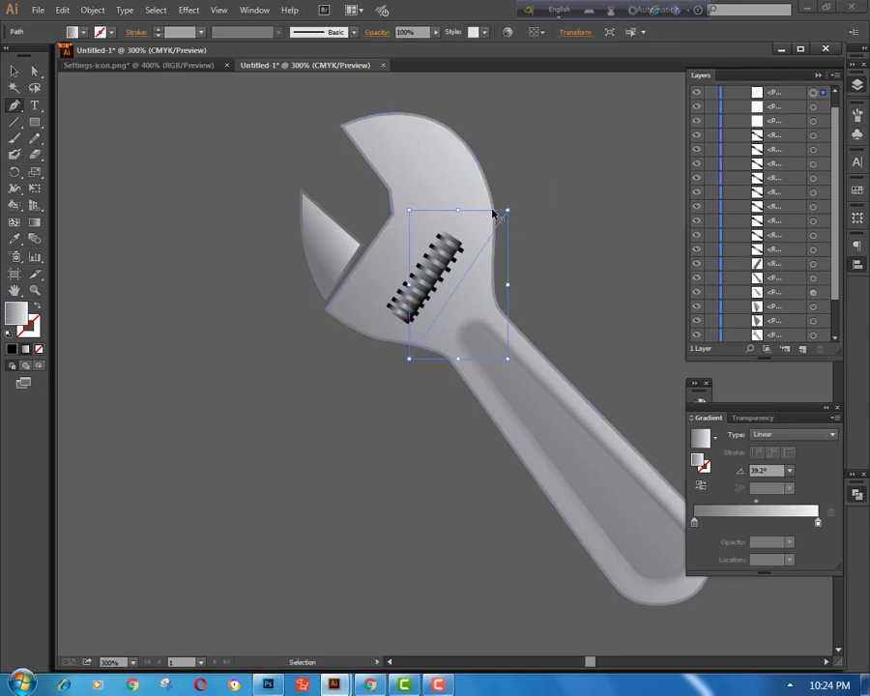
ctrl+shift+click(476, 202)
click(15, 72)
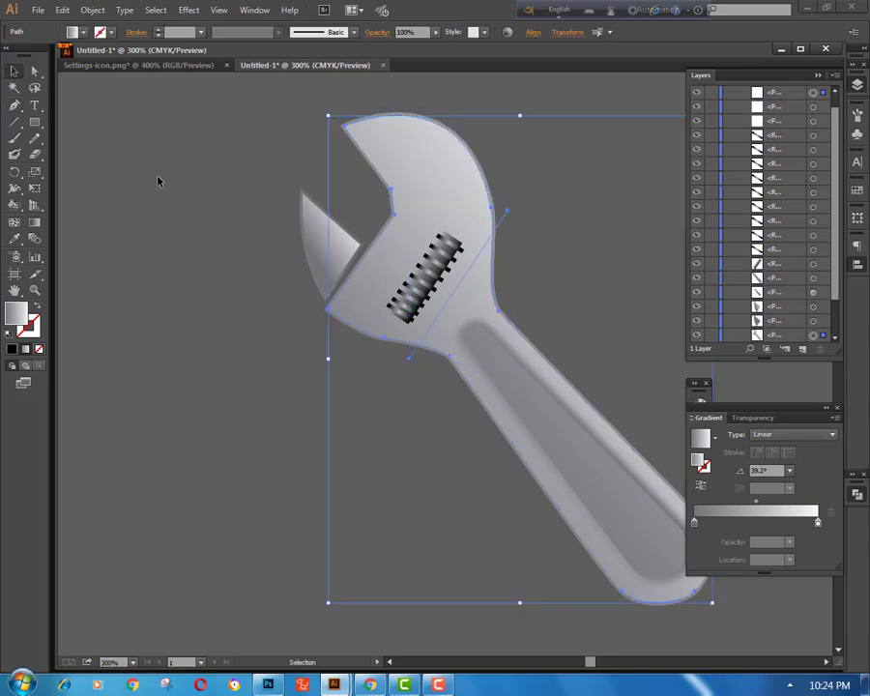
click(856, 495)
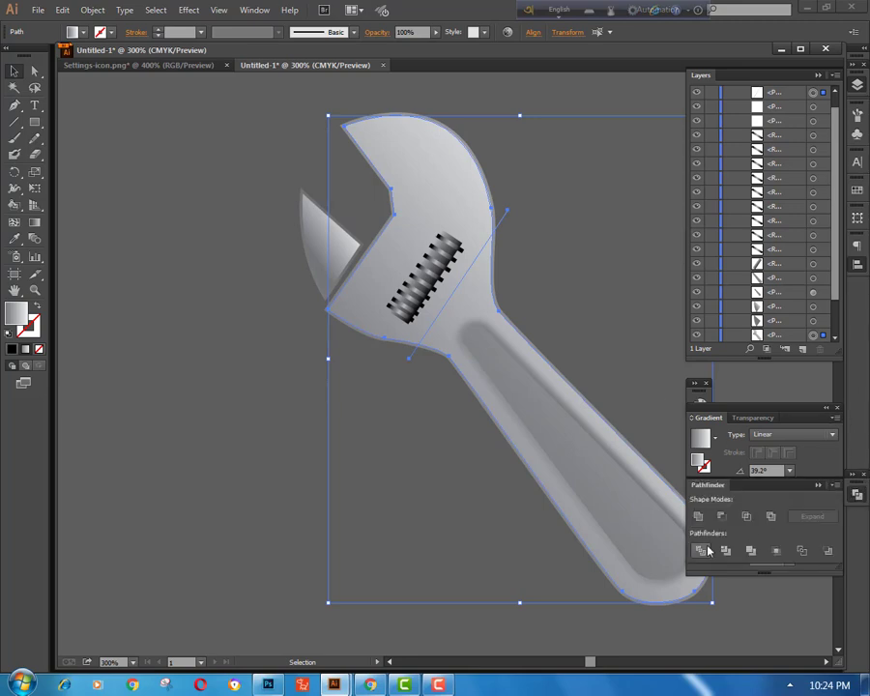
click(701, 550)
right_click(193, 387)
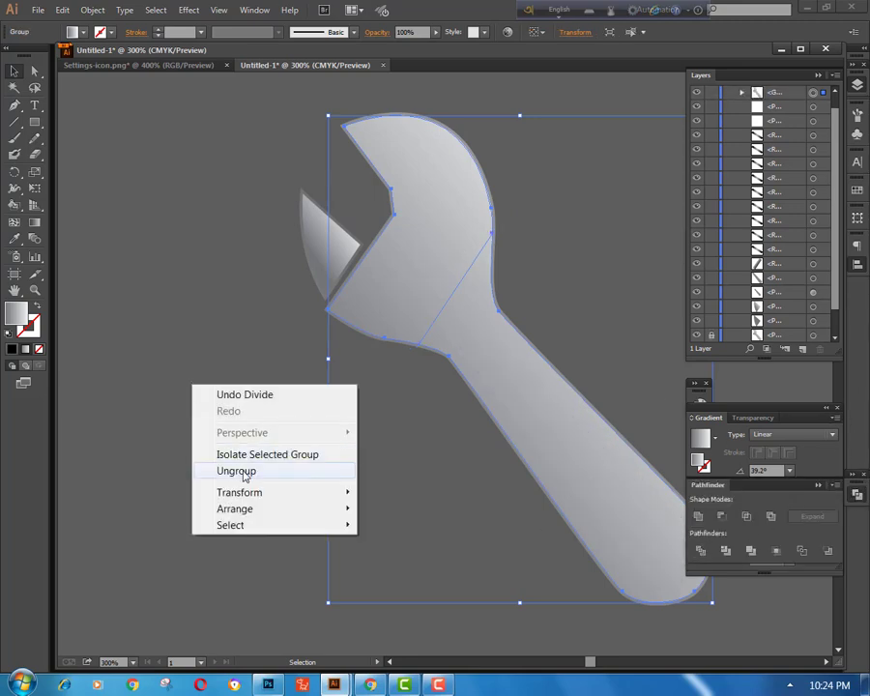
click(220, 469)
- Move the divided handle piece away from the wrench into the empty area beside it
click(224, 357)
click(464, 317)
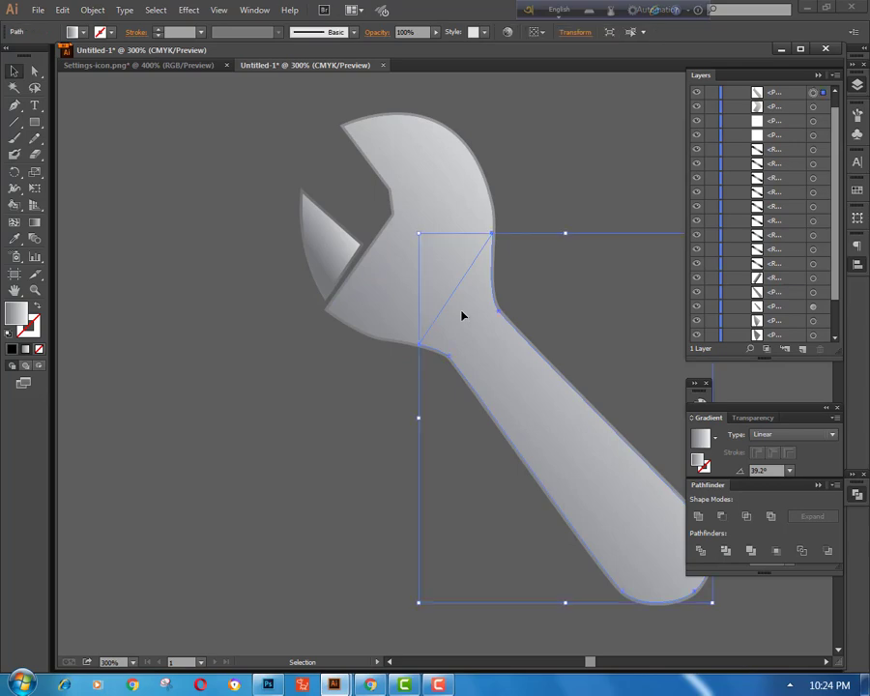
drag(465, 317, 206, 459)
click(213, 319)
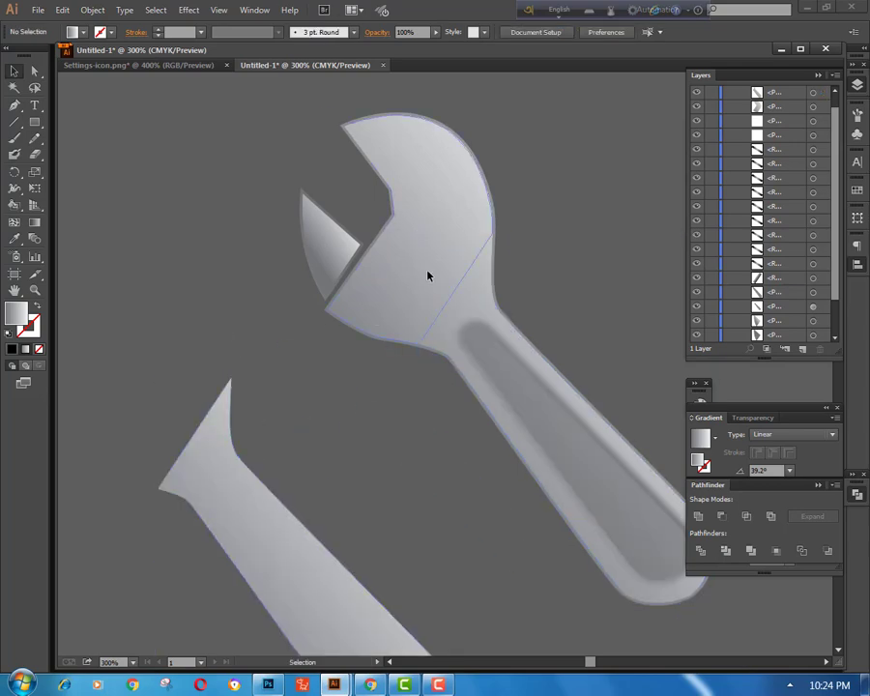
- Redraw the head piece's linear gradient at about 119.5°, running from white at the upper jaw to dark grey near the neck
click(427, 274)
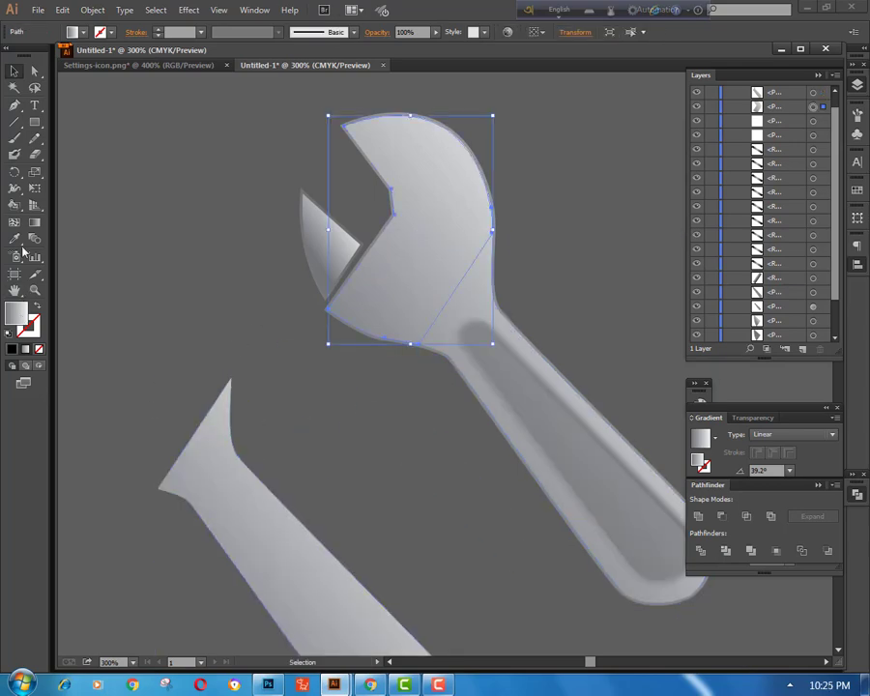
key(g)
drag(549, 99, 288, 91)
drag(418, 174, 440, 287)
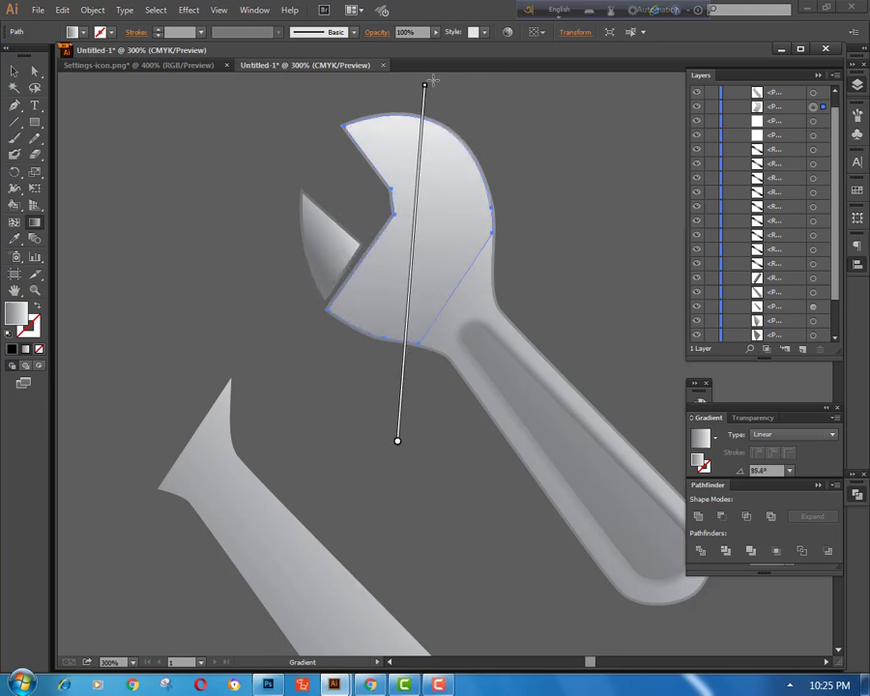
drag(427, 80, 312, 89)
mouse_move(418, 286)
mouse_down()
mouse_move(405, 296)
mouse_move(421, 293)
mouse_up()
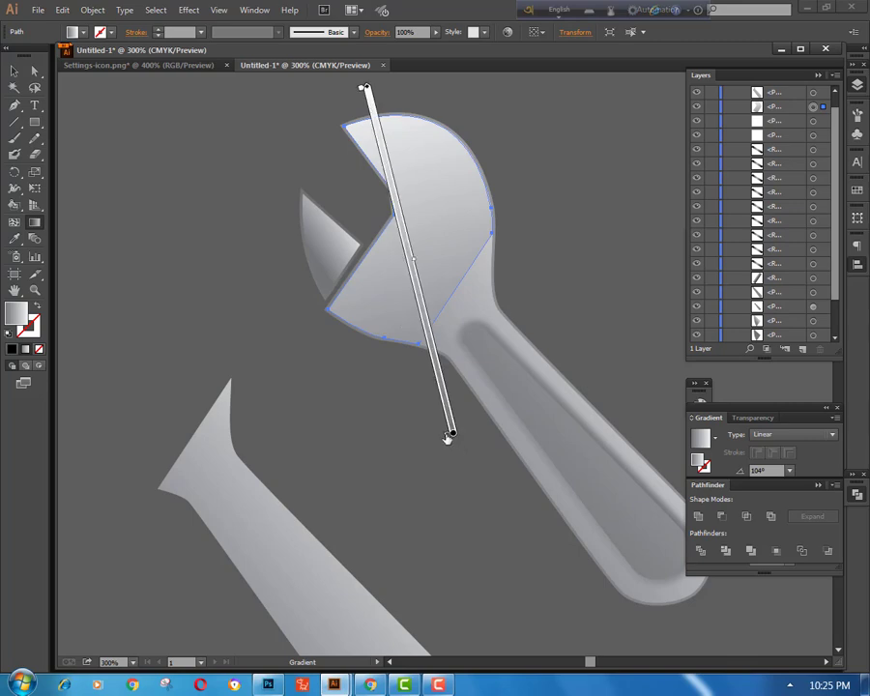
drag(367, 88, 401, 230)
mouse_move(452, 434)
mouse_down()
mouse_move(461, 391)
mouse_move(440, 379)
mouse_up()
drag(389, 177, 336, 194)
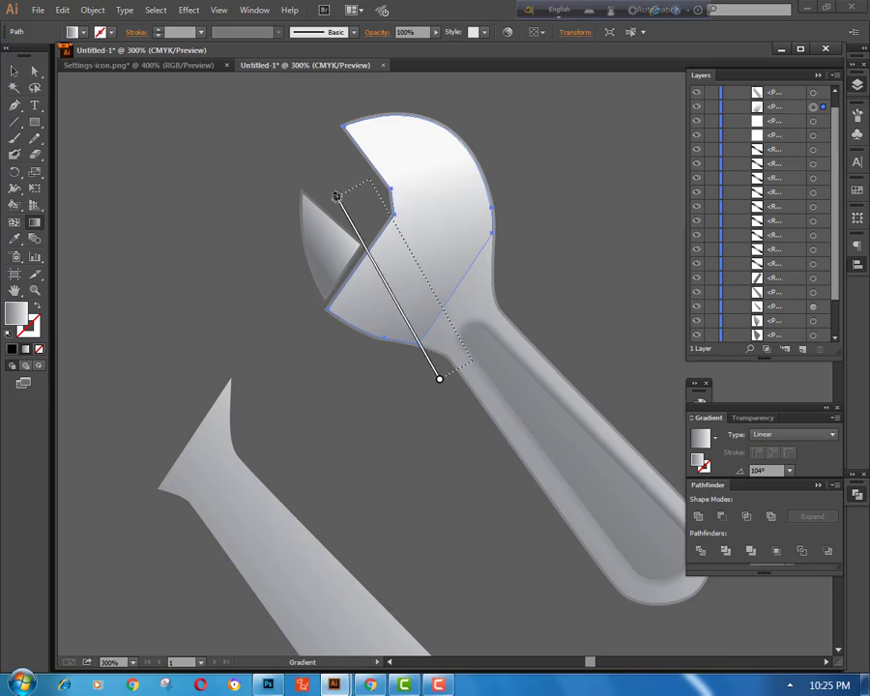
drag(446, 322, 429, 288)
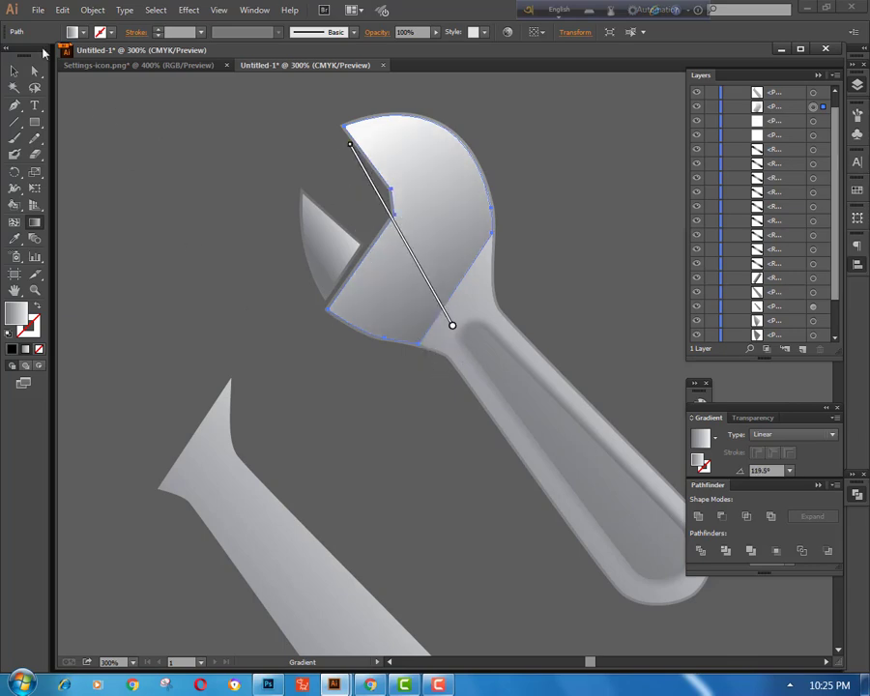
key(v)
click(151, 297)
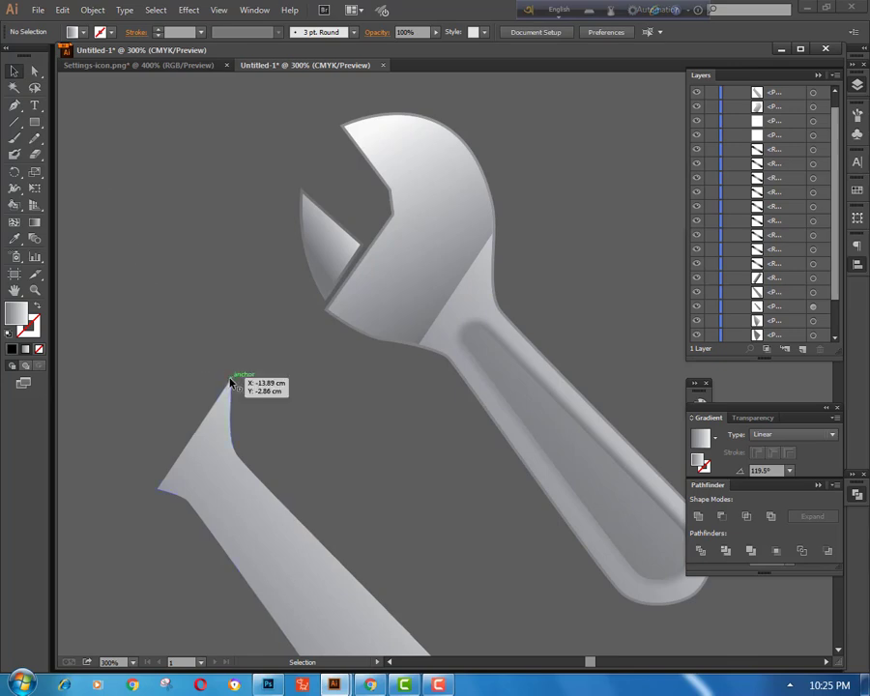
- Restack the shaded head piece directly beneath the adjusting screw's parts
click(379, 305)
scroll(819, 113, up, 1)
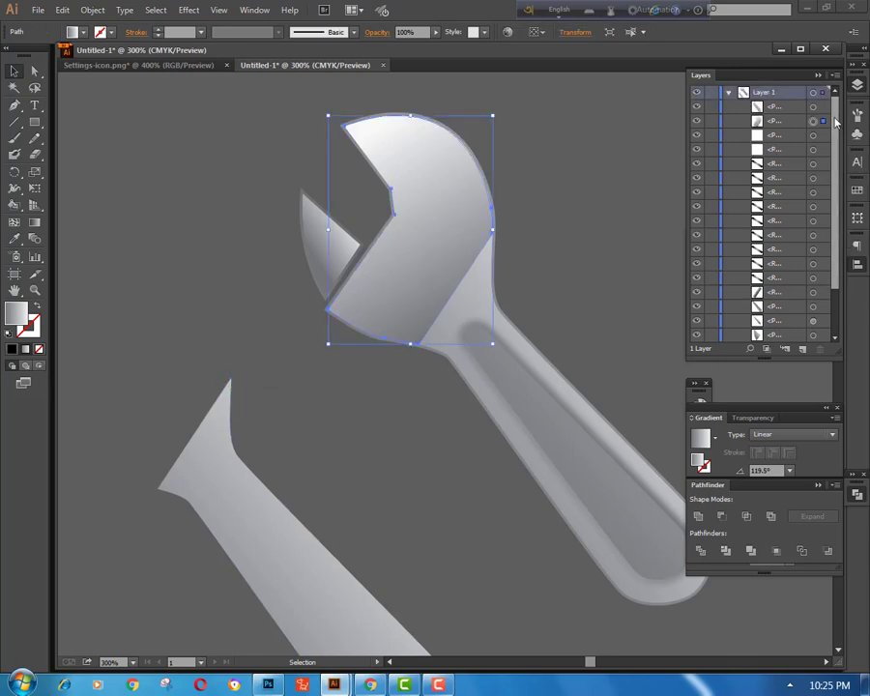
drag(812, 121, 788, 294)
click(628, 282)
- Delete the detached handle piece lying beside the wrench
scroll(628, 282, down, 2)
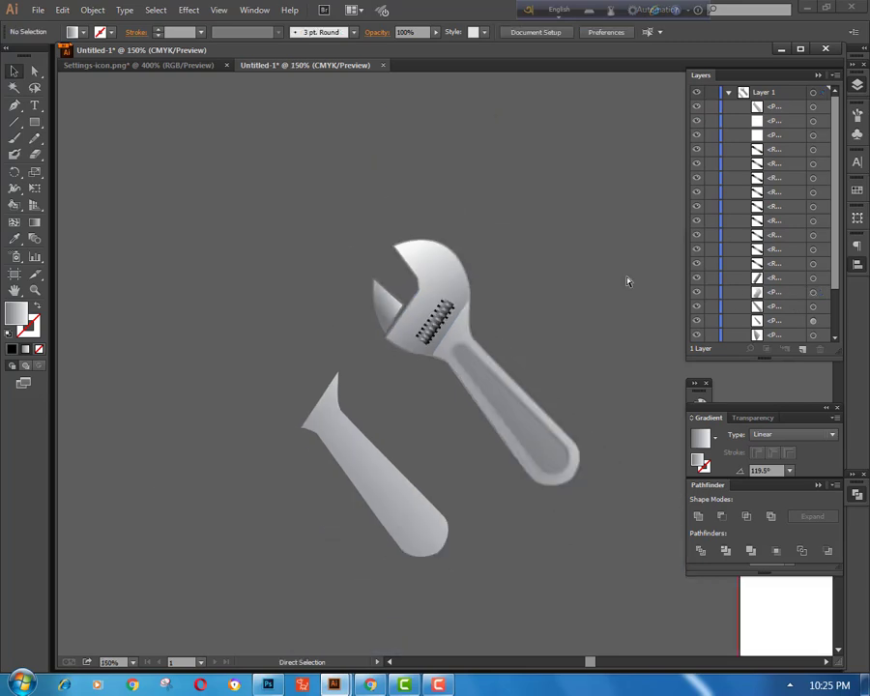
scroll(628, 281, up, 3)
click(194, 480)
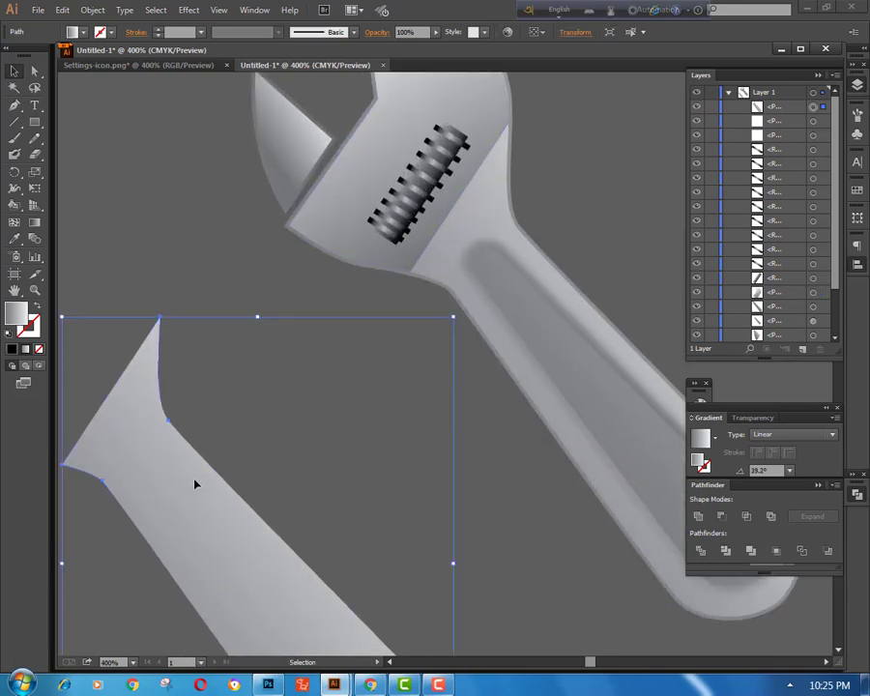
key(Delete)
- Examine the whole shaded wrench at several zoom levels
key(ctrl+minus)
key(ctrl+minus)
key(ctrl+minus)
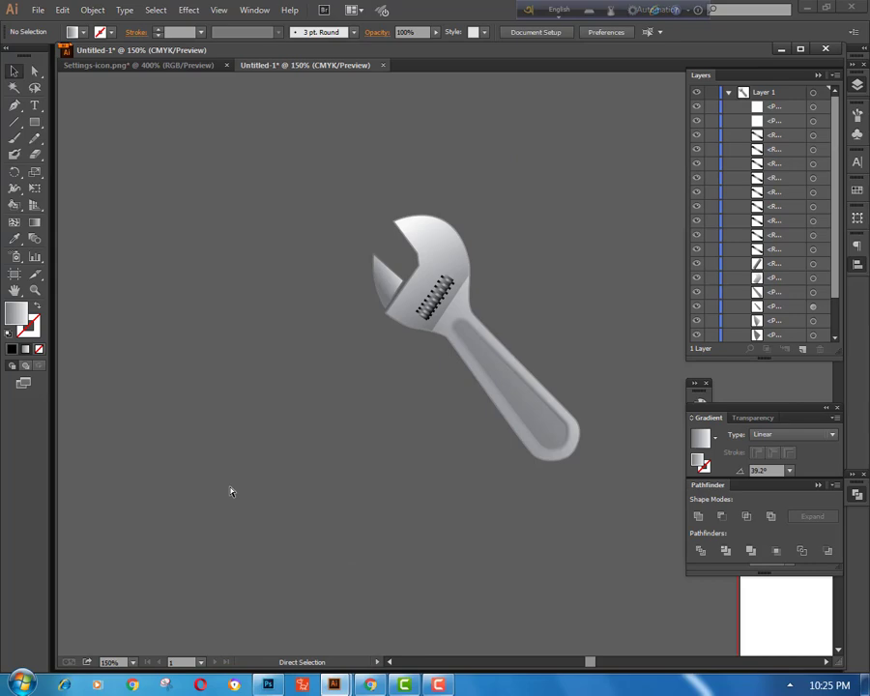
key(ctrl+plus)
drag(364, 489, 301, 454)
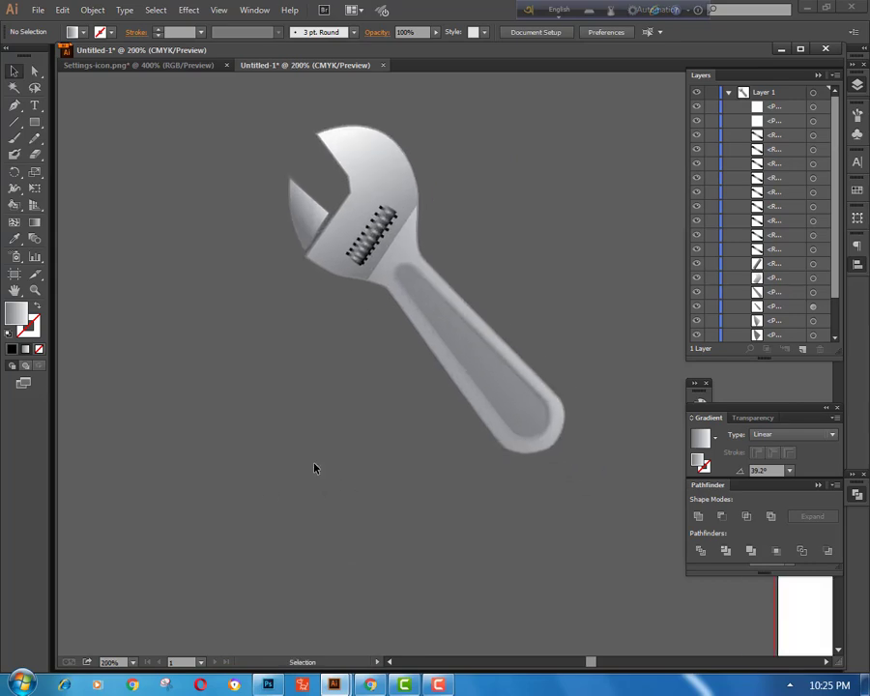
key(ctrl+minus)
key(ctrl+plus)
key(ctrl+minus)
key(ctrl+minus)
key(ctrl+minus)
key(ctrl+minus)
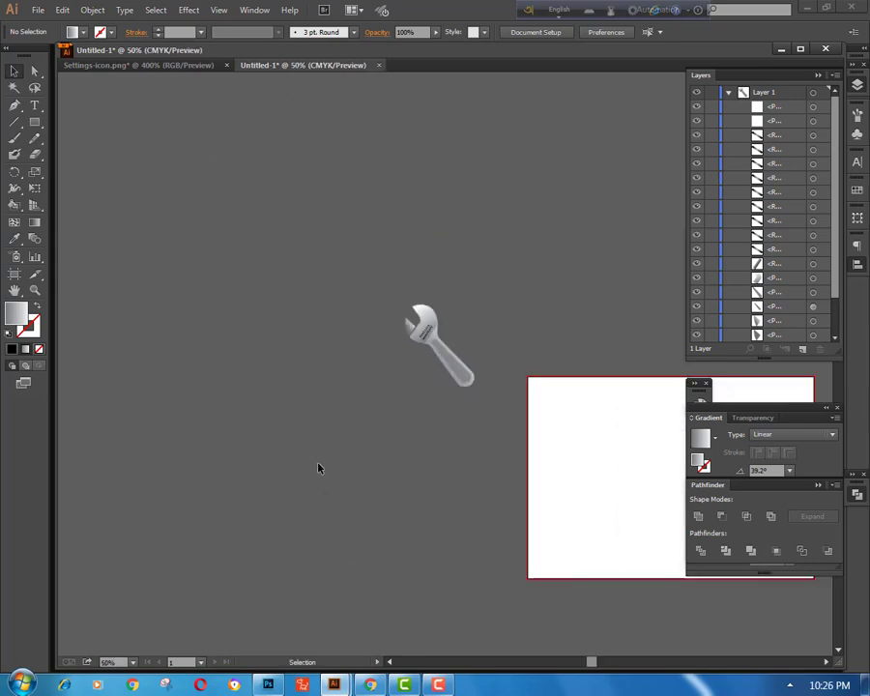
- Group all the selectable wrench parts and move the group onto the white artboard
drag(496, 443, 499, 448)
right_click(437, 214)
click(513, 287)
drag(361, 198, 39, 161)
drag(122, 314, 350, 408)
click(322, 248)
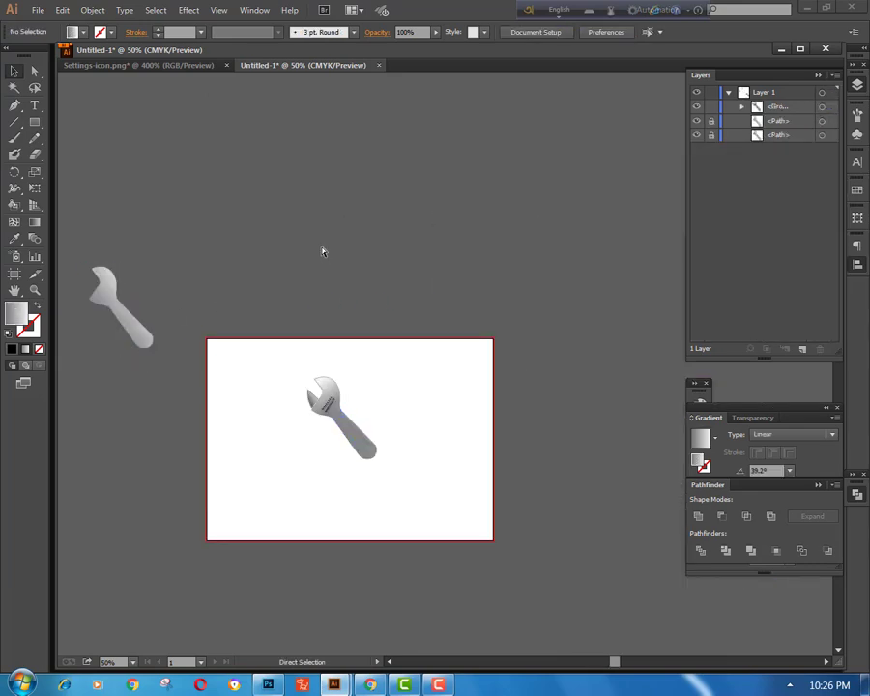
- Clear the Gradient, Pathfinder, Layers and Align panels from the workspace
key(ctrl+1)
scroll(321, 252, down, 2)
drag(833, 413, 856, 485)
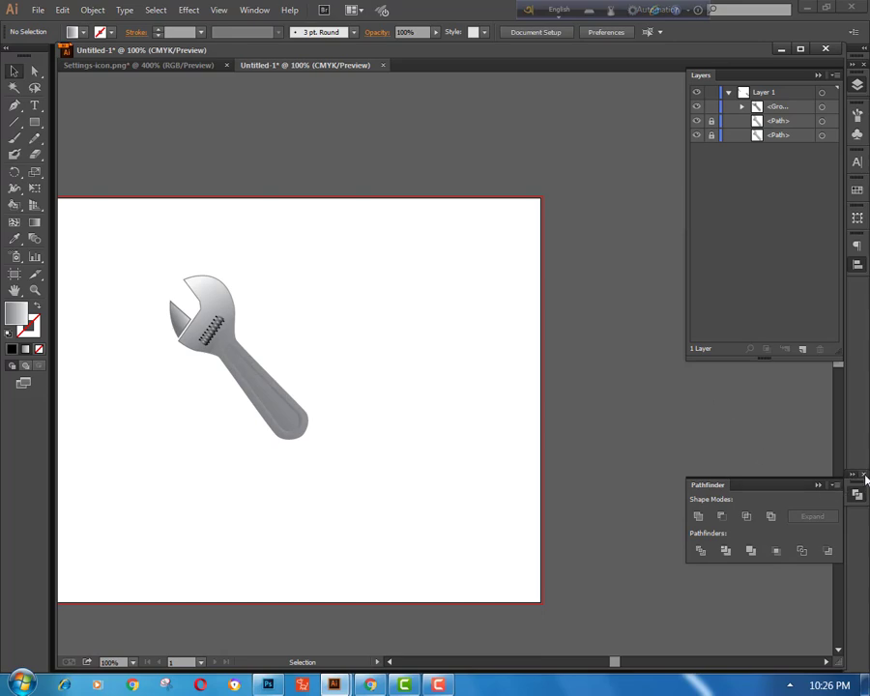
click(865, 476)
drag(797, 76, 752, 120)
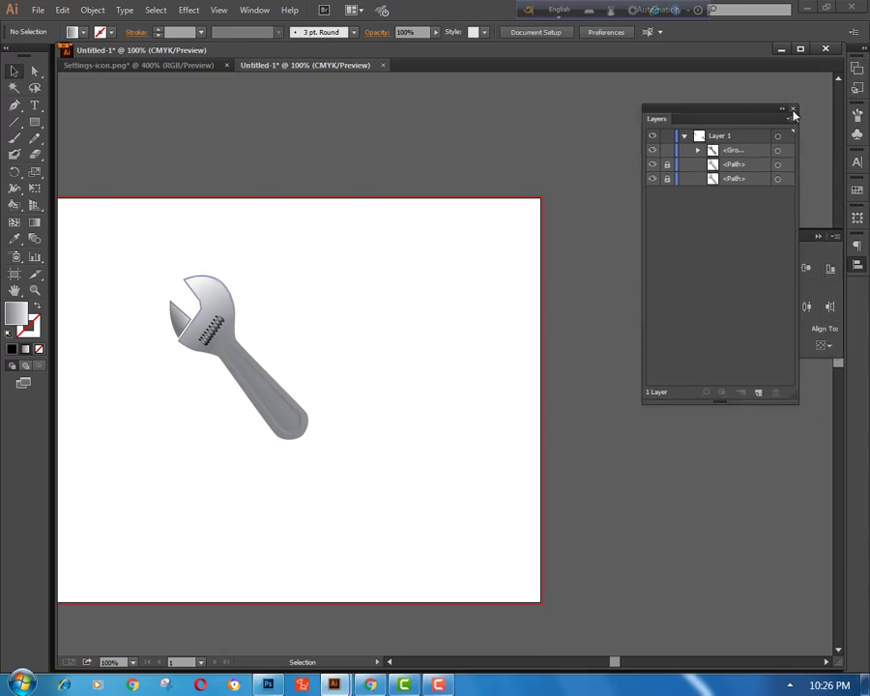
click(795, 110)
drag(791, 235, 750, 246)
click(797, 237)
- Reopen the Layers panel, then unlock and delete the two leftover wrench body paths outside the artboard
drag(406, 291, 552, 290)
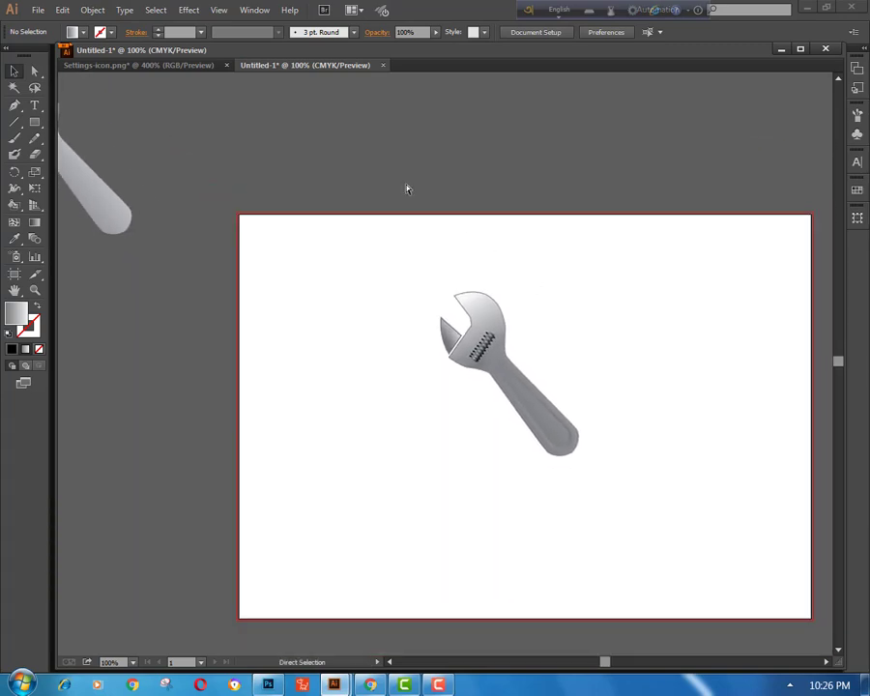
key(ctrl+minus)
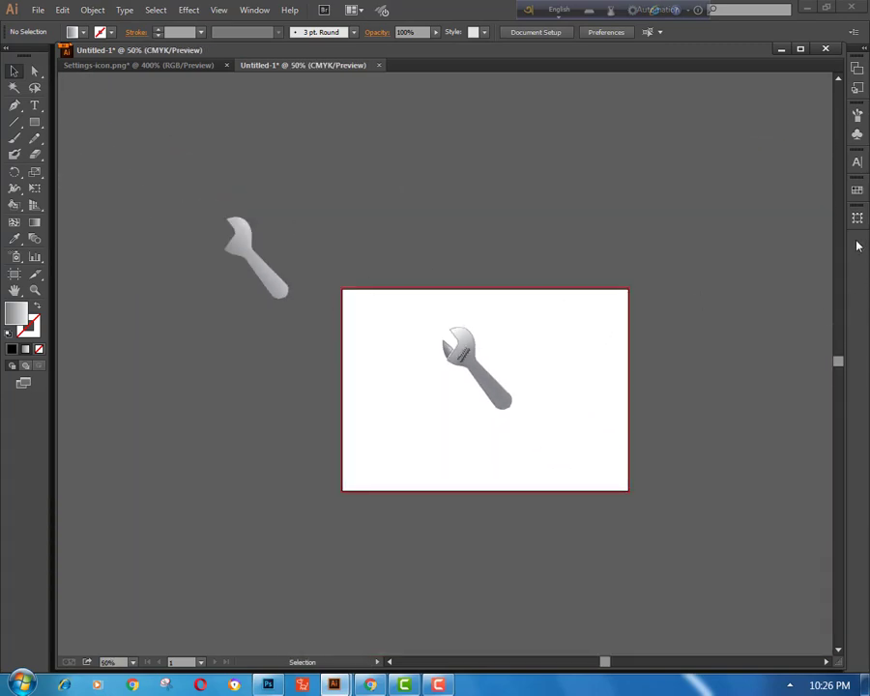
click(255, 9)
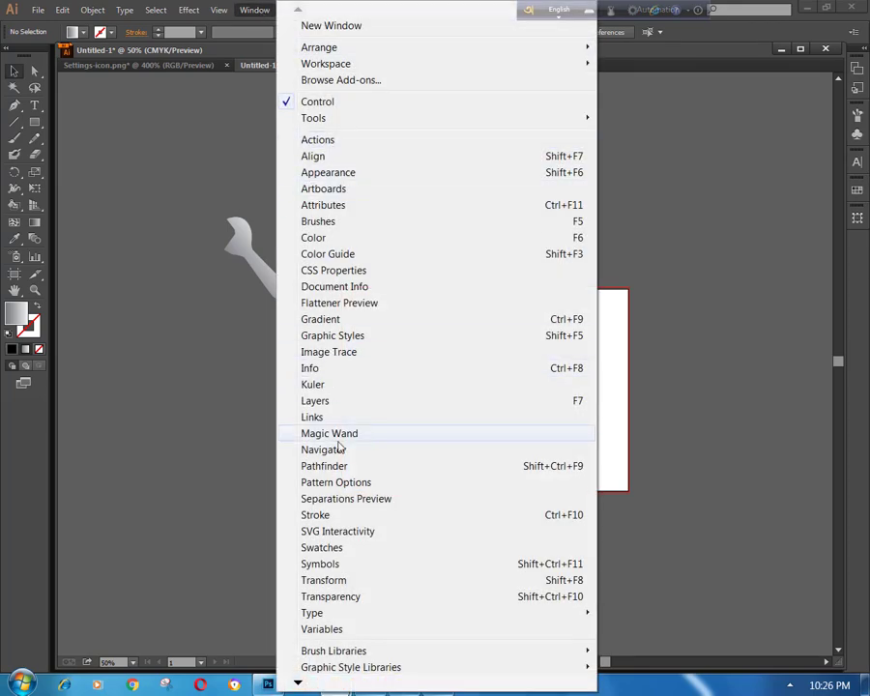
click(341, 402)
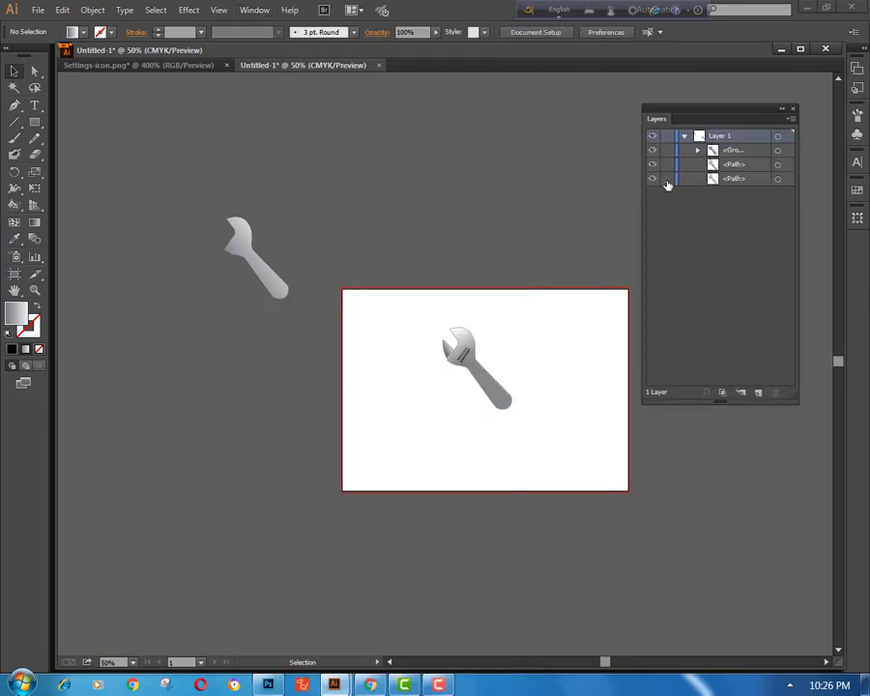
drag(759, 180, 780, 397)
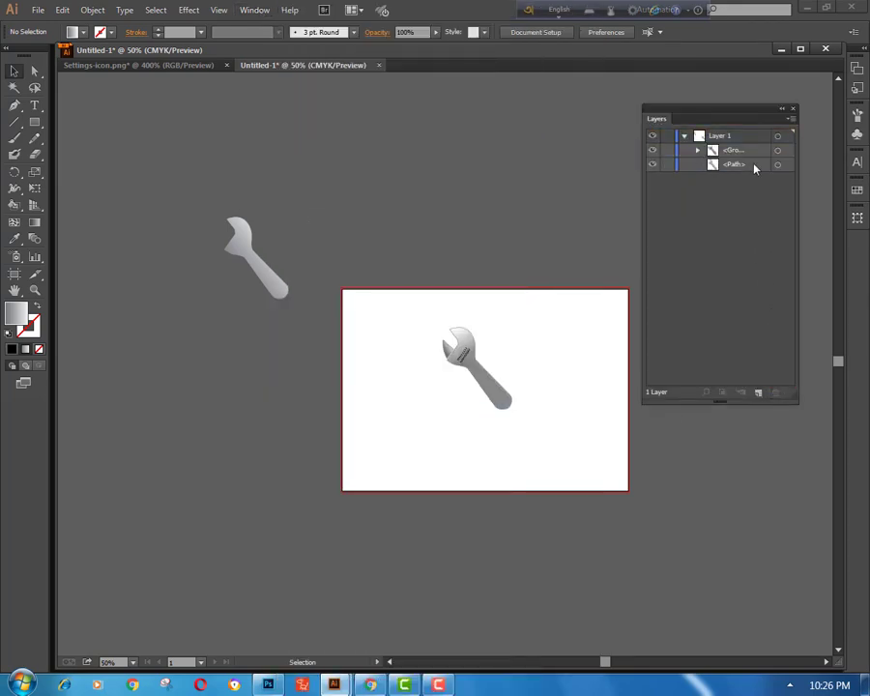
drag(755, 168, 758, 391)
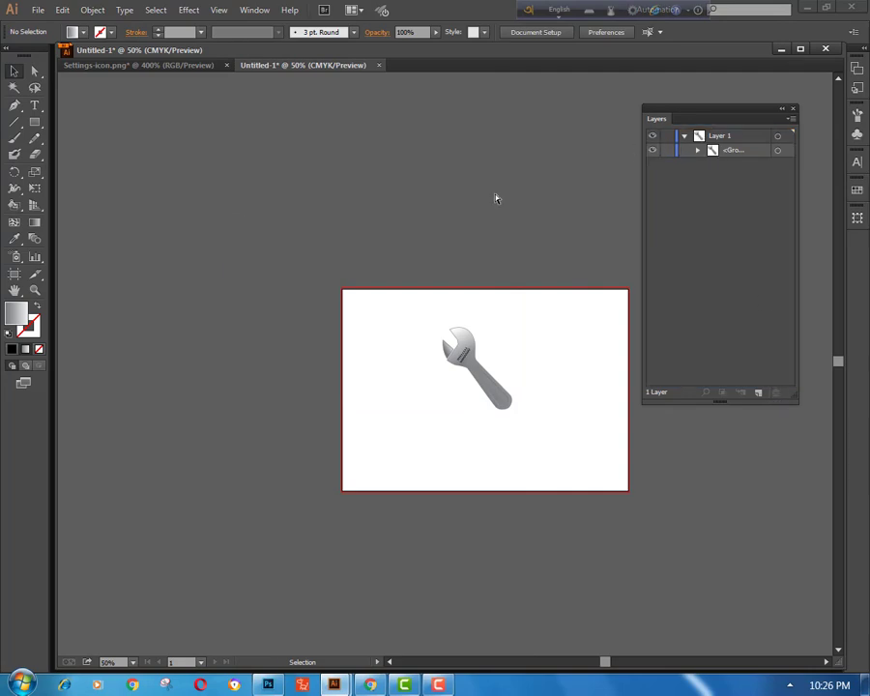
- Collapse the Layers panel and dock it with the other collapsed panels
key(ctrl+plus)
key(ctrl+plus)
key(ctrl+plus)
click(783, 111)
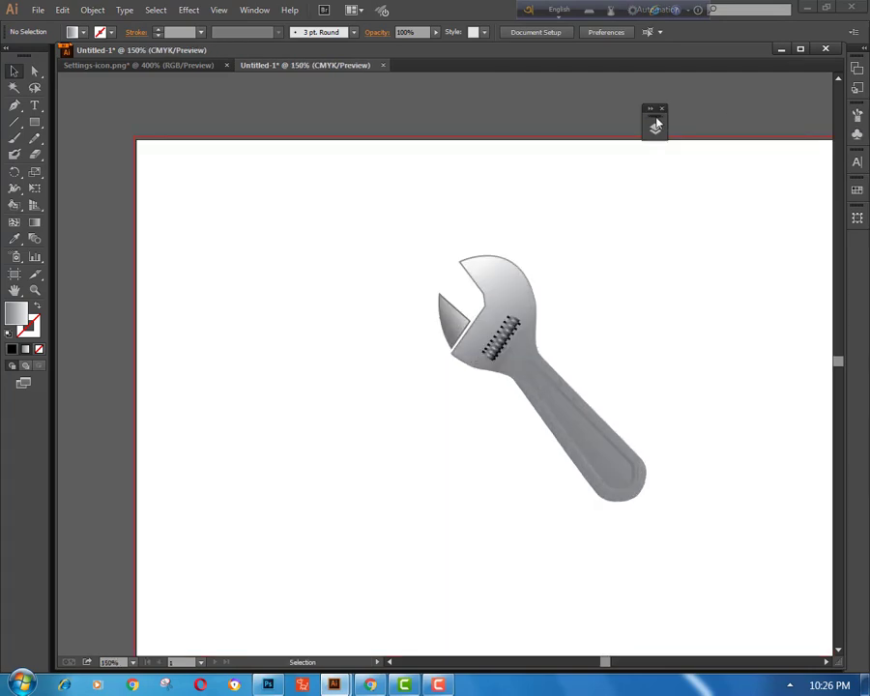
drag(656, 122, 857, 255)
- Examine the finished wrench on the artboard, centred in the view at up to 300% zoom
key(space)
drag(742, 314, 620, 256)
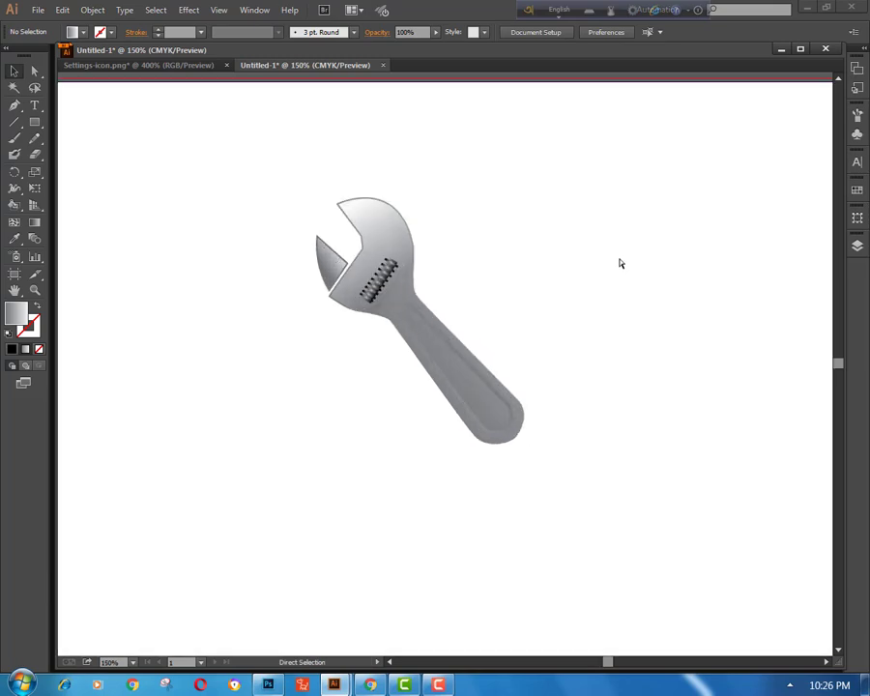
key(ctrl+plus)
key(ctrl+plus)
key(space)
mouse_move(614, 301)
mouse_down()
mouse_move(601, 296)
mouse_move(606, 309)
mouse_up()
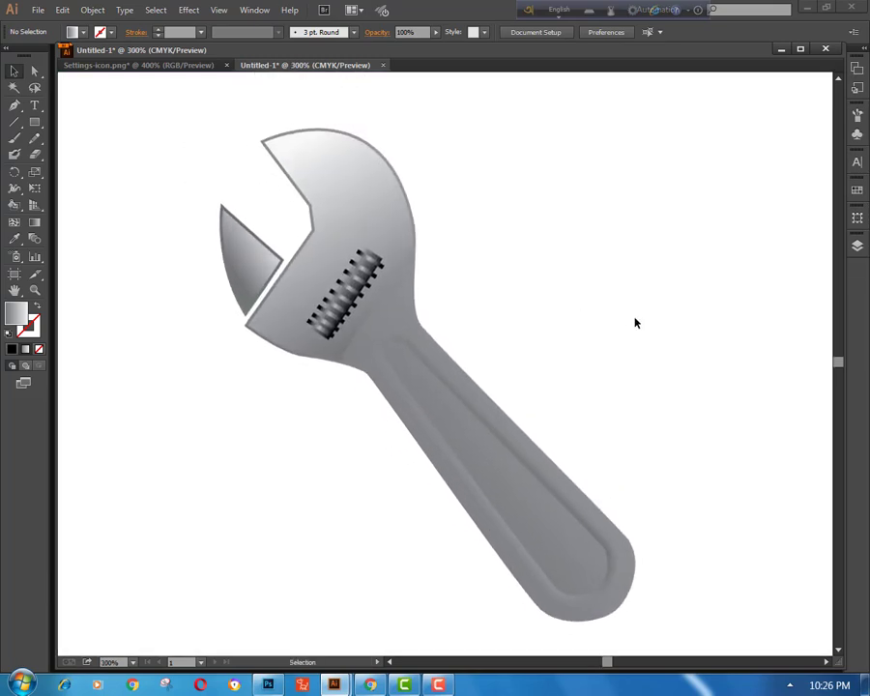
key(ctrl+minus)
key(ctrl+minus)
key(ctrl+plus)
key(ctrl+plus)
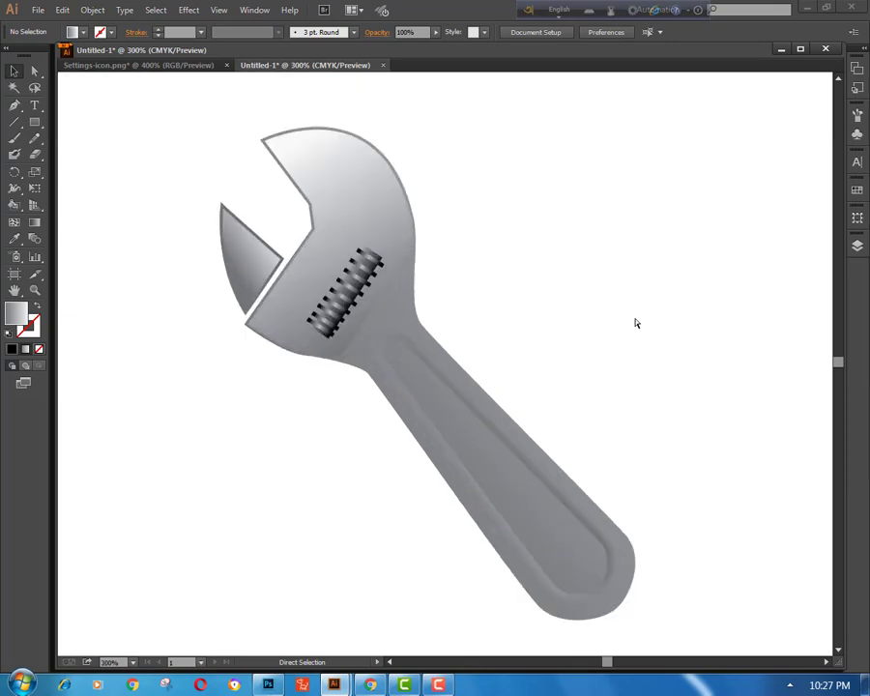
- Inspect the finished wrench at several magnifications, ending with the whole icon in view at 200%
key(ctrl+minus)
key(ctrl+plus)
key(ctrl+plus)
key(ctrl+plus)
key(ctrl+minus)
key(ctrl+minus)
key(ctrl+minus)
key(ctrl+minus)
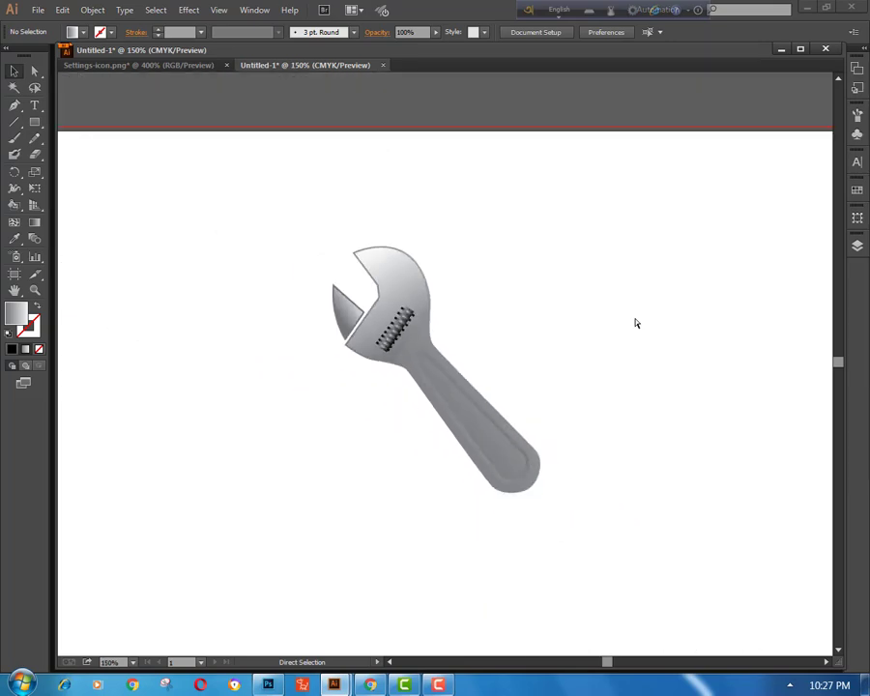
key(ctrl+minus)
key(ctrl+minus)
key(ctrl+plus)
key(ctrl+plus)
key(ctrl+plus)
key(ctrl+plus)
key(ctrl+plus)
key(ctrl+plus)
key(ctrl+minus)
key(ctrl+minus)
key(ctrl+minus)
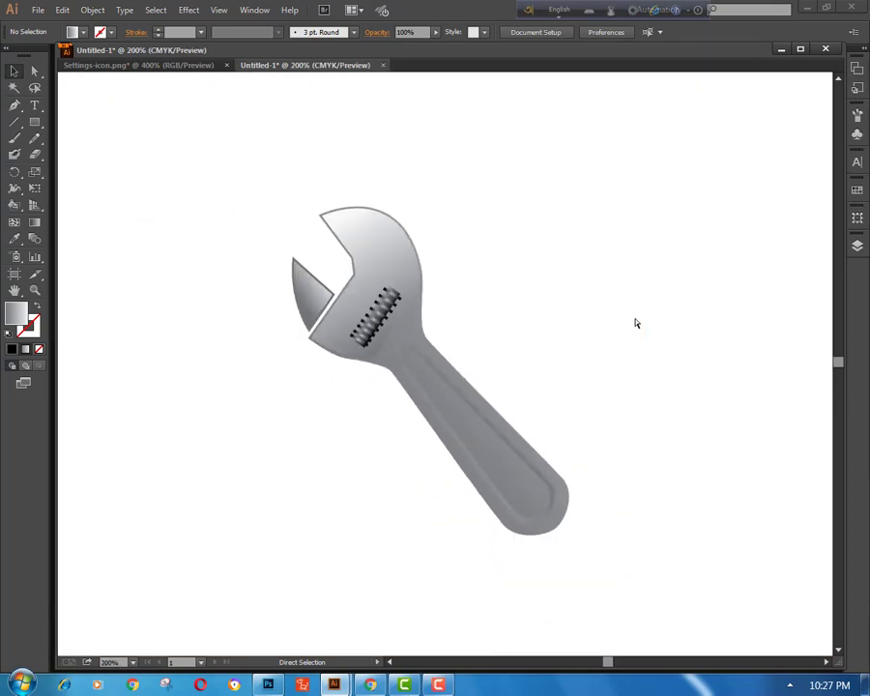
- Redraw the wrench head's linear gradient diagonally from the tip of the fixed jaw to the neck of the handle
key(v)
click(407, 249)
click(33, 223)
drag(322, 228, 405, 366)
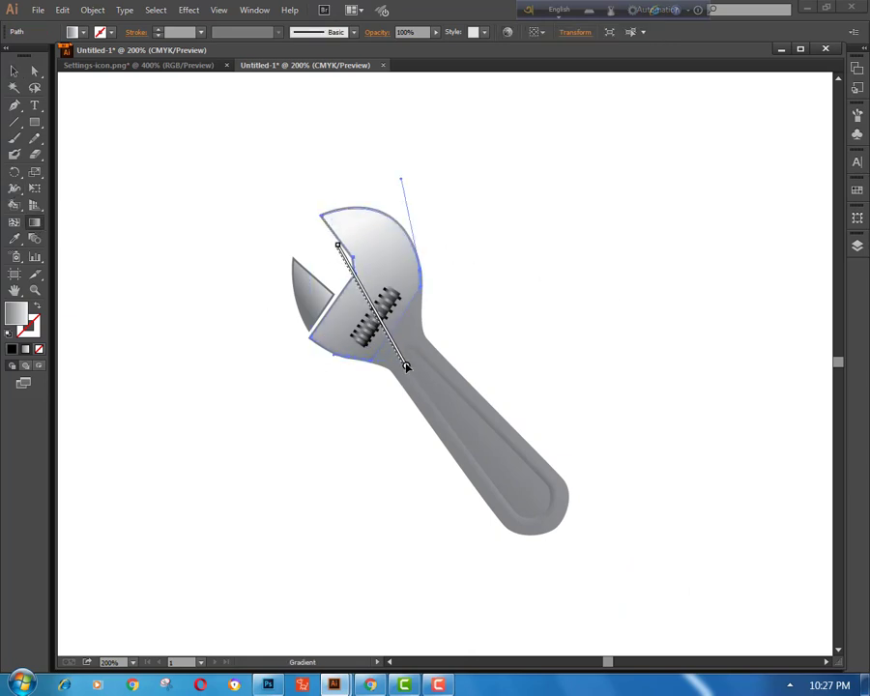
mouse_move(331, 243)
mouse_down()
mouse_move(310, 204)
mouse_move(320, 217)
mouse_up()
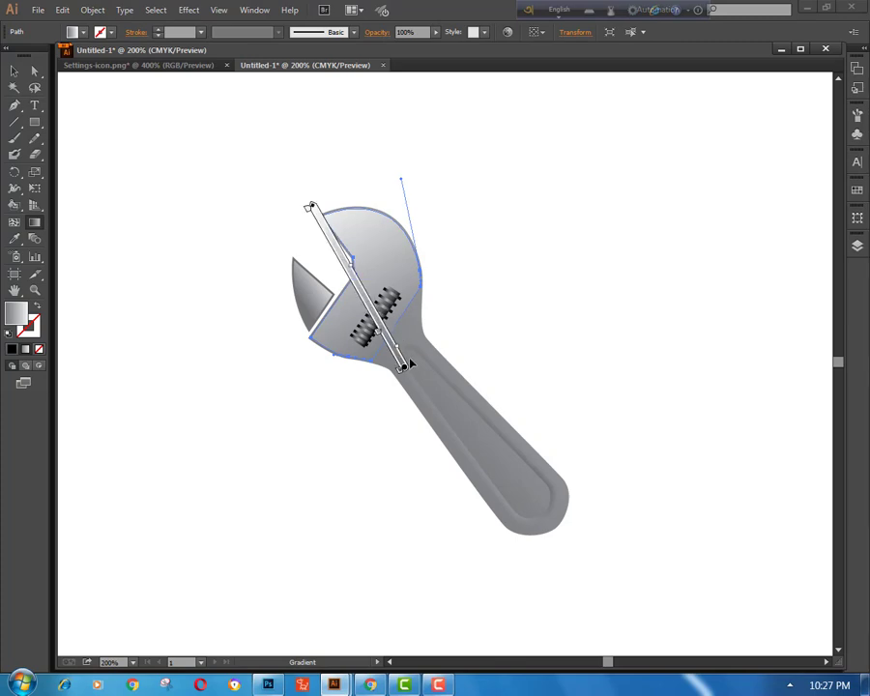
drag(406, 365, 413, 380)
- Set the light gradient stop at the wrench head's jaw tip to 15% K and deselect the head
double_click(318, 219)
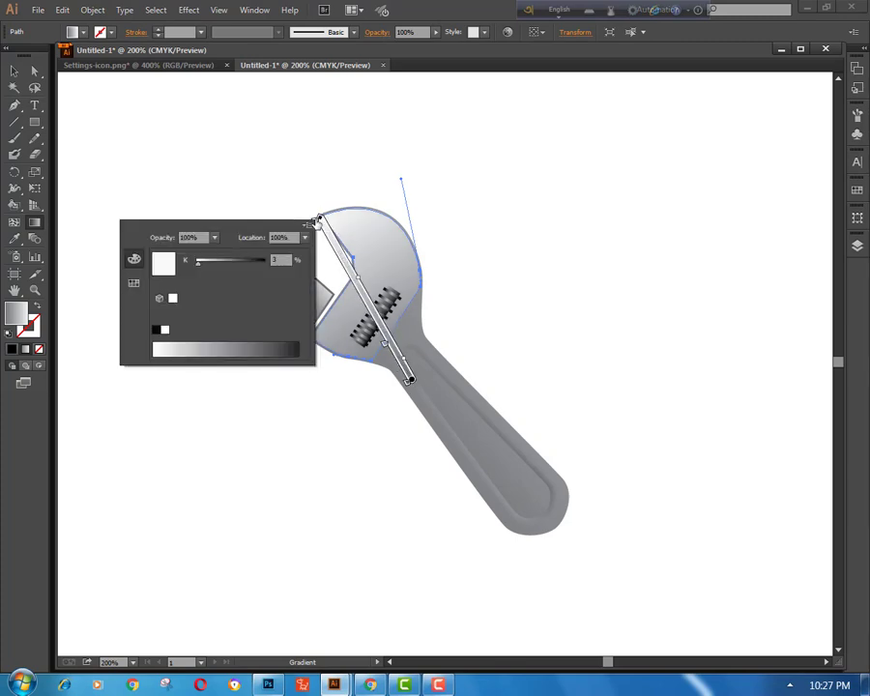
click(207, 262)
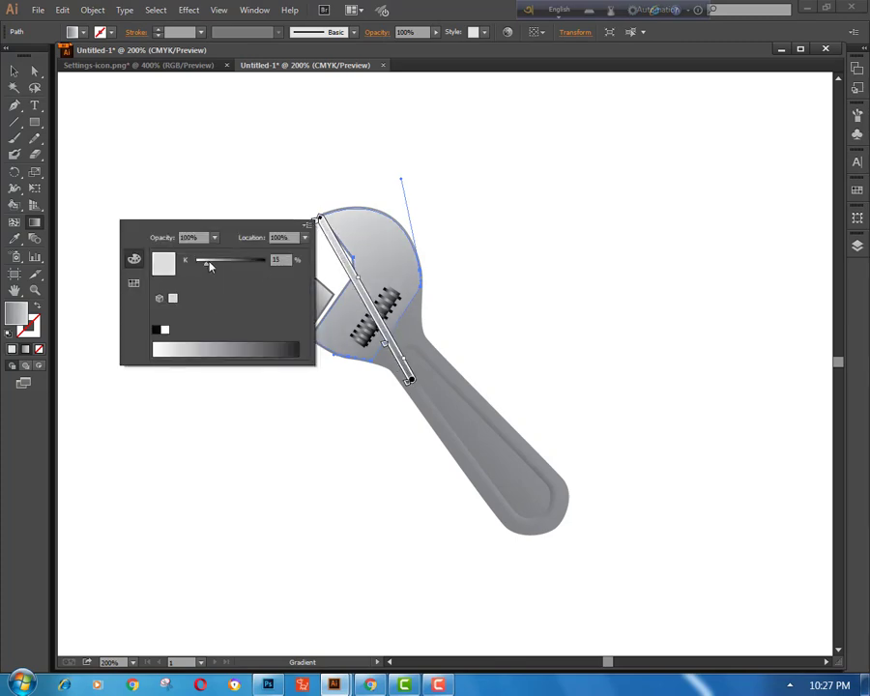
click(186, 159)
ctrl+click(188, 165)
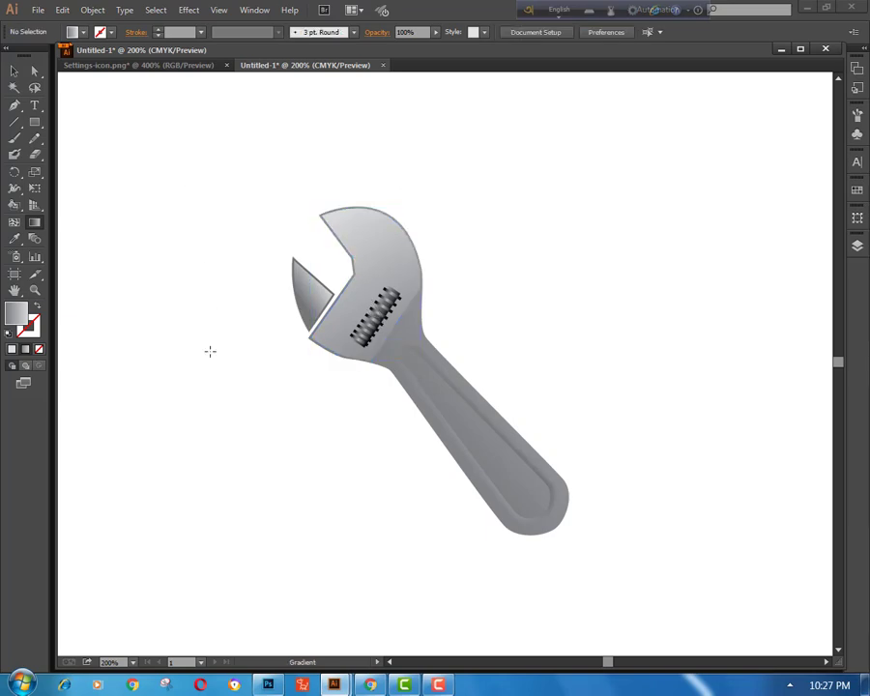
- Check the head's shading up close at 400%, and undo the latest two gradient edits
scroll(340, 430, down, 1)
key(ctrl+plus)
key(ctrl+plus)
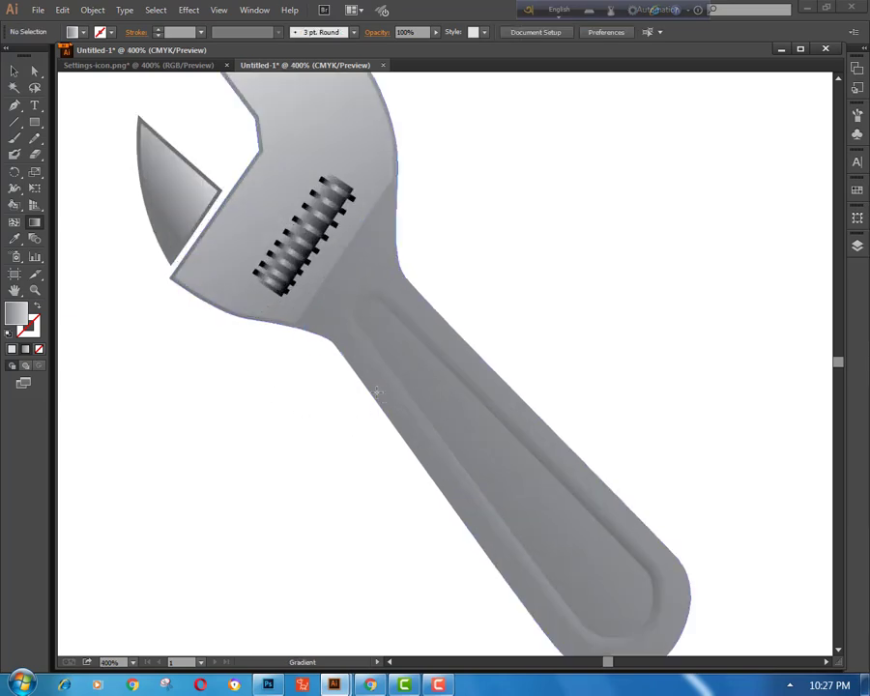
drag(454, 226, 592, 405)
scroll(686, 403, down, 3)
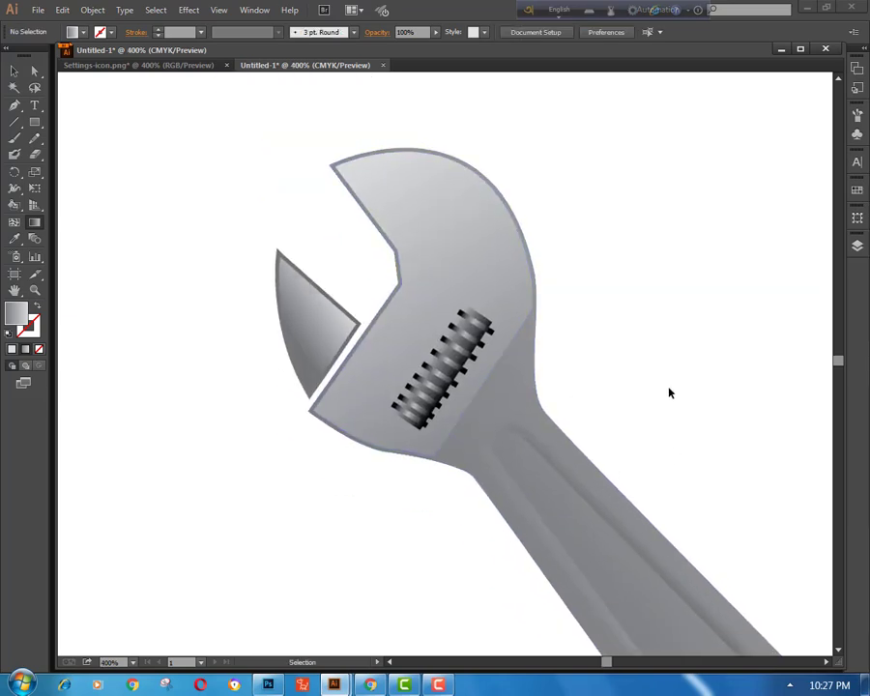
key(ctrl+z)
key(ctrl+z)
click(666, 401)
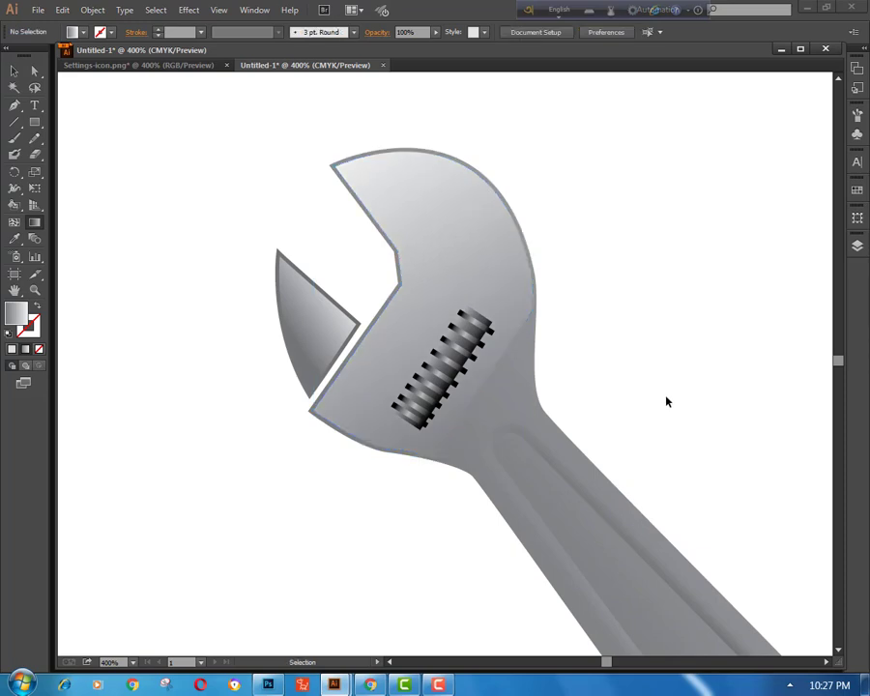
- Review the complete wrench against the clean artboard at 200% and 150%
key(ctrl+0)
key(ctrl+plus)
key(g)
scroll(489, 244, down, 3)
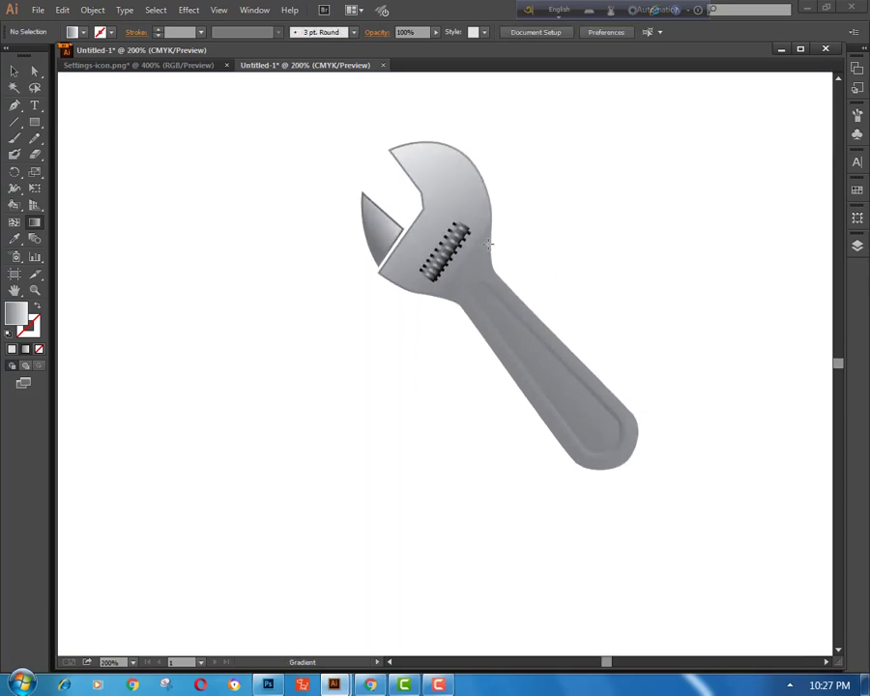
key(ctrl+minus)
key(ctrl+minus)
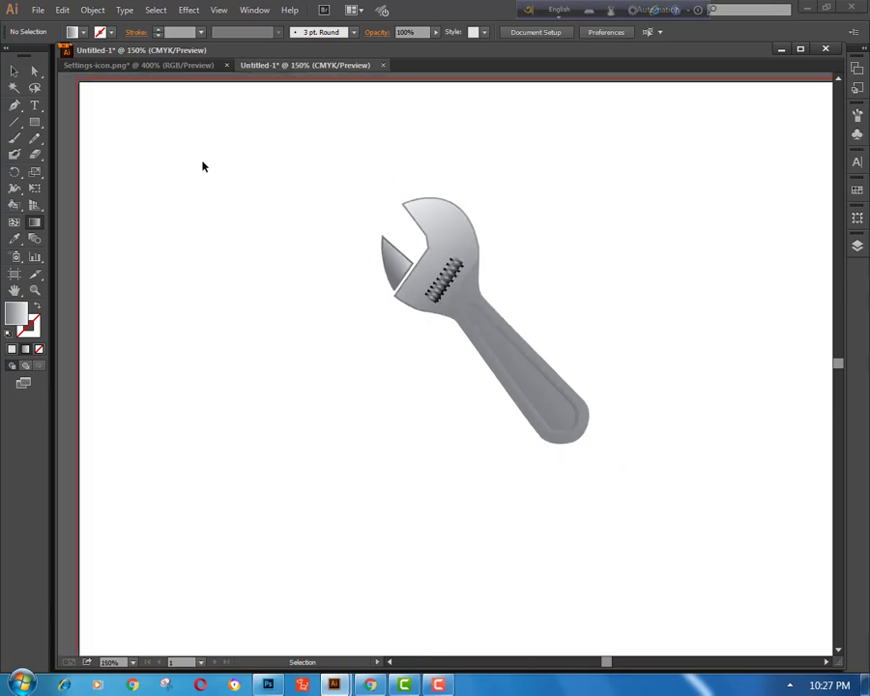